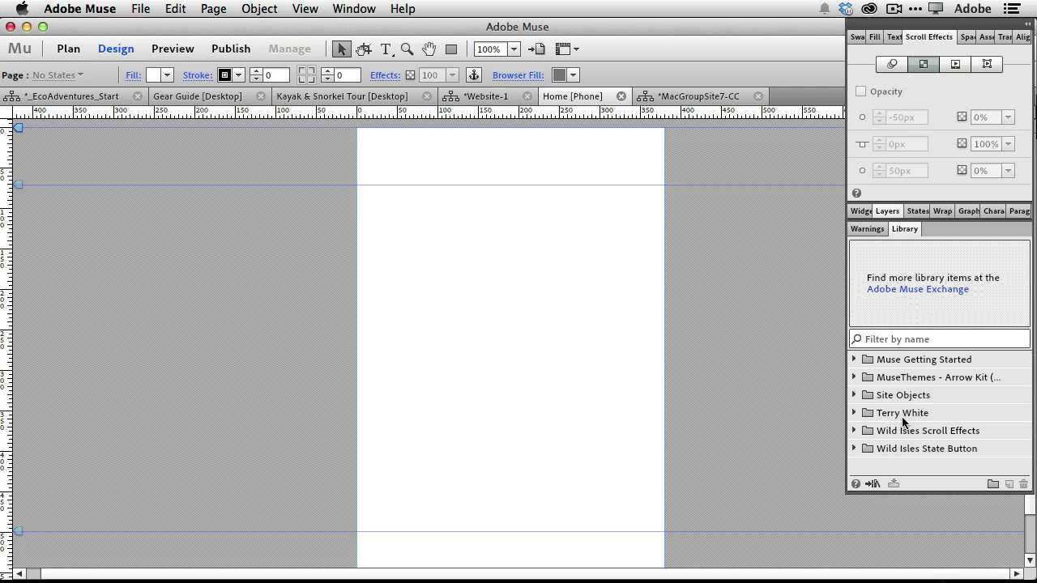
# Step: Examine the library's personal items folder and the Site Objects folder, previewing the Bird and Logo items
pyautogui.click(854, 412)
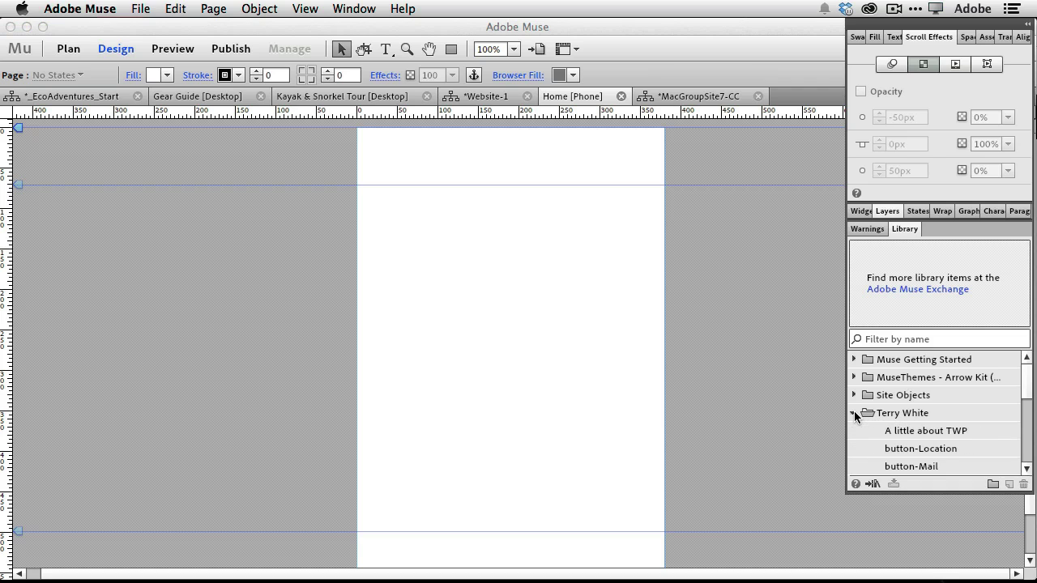
pyautogui.scroll(-6, 883, 426)
pyautogui.scroll(2, 901, 430)
pyautogui.scroll(3, 901, 430)
pyautogui.click(853, 414)
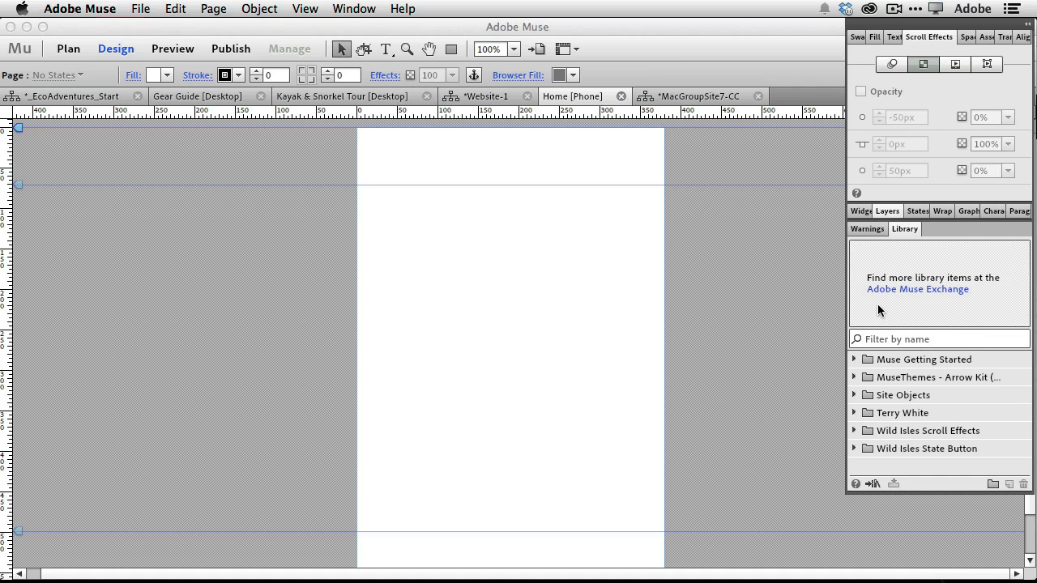
pyautogui.click(854, 395)
pyautogui.click(895, 413)
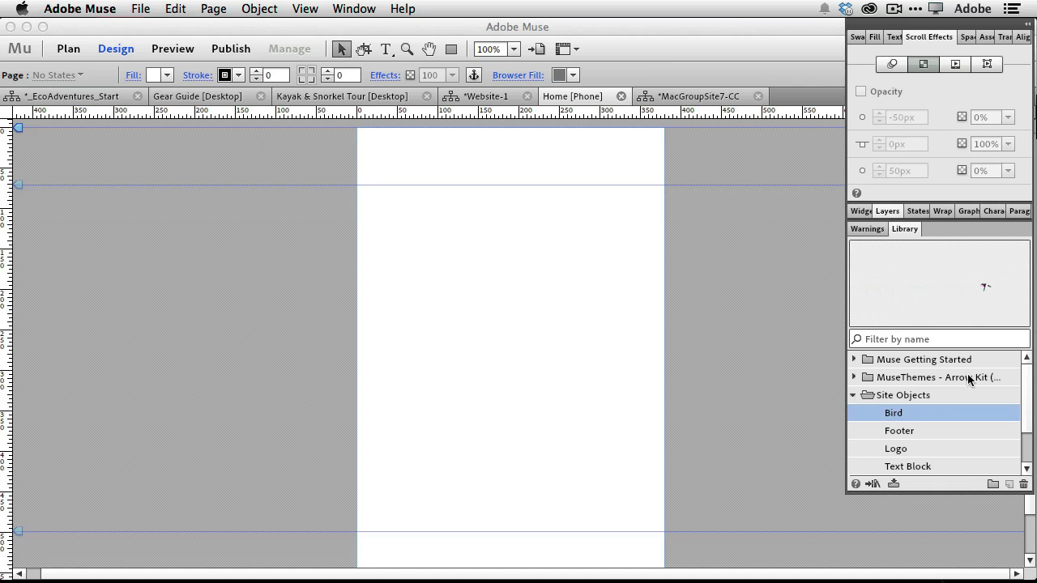
pyautogui.click(896, 448)
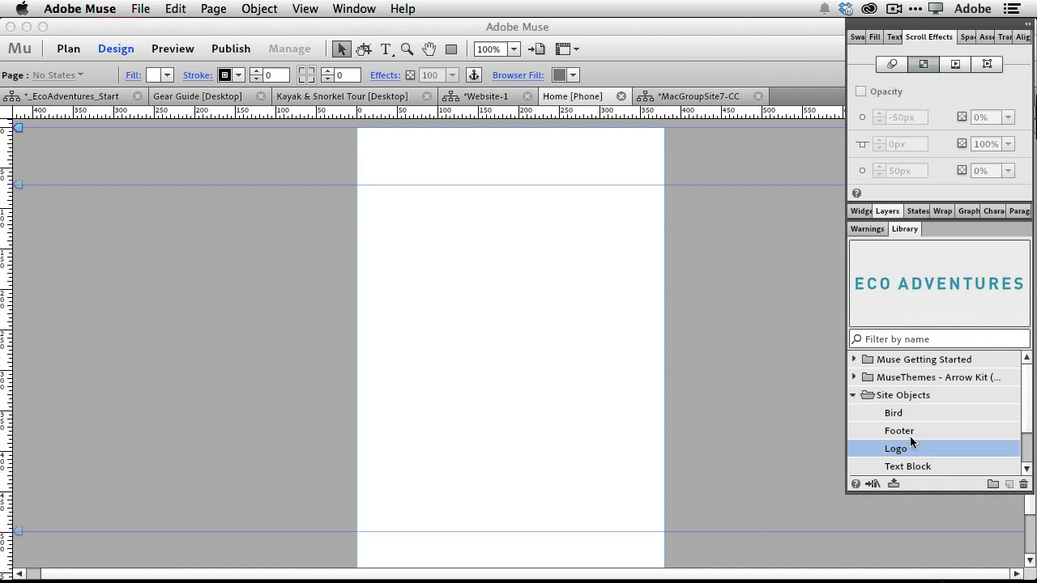
pyautogui.click(854, 395)
pyautogui.press('Tab')
pyautogui.press('Tab')
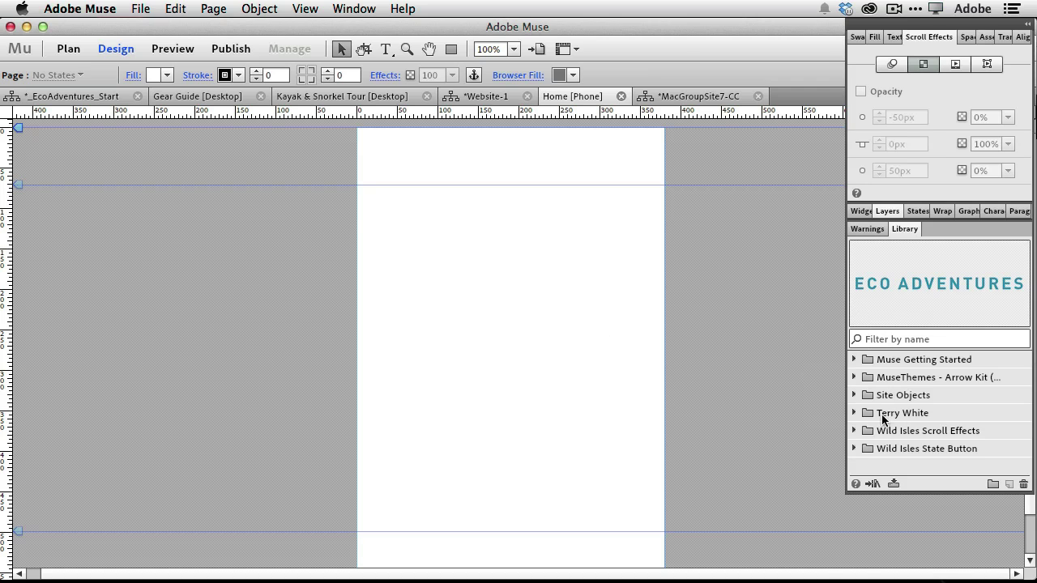
pyautogui.click(885, 449)
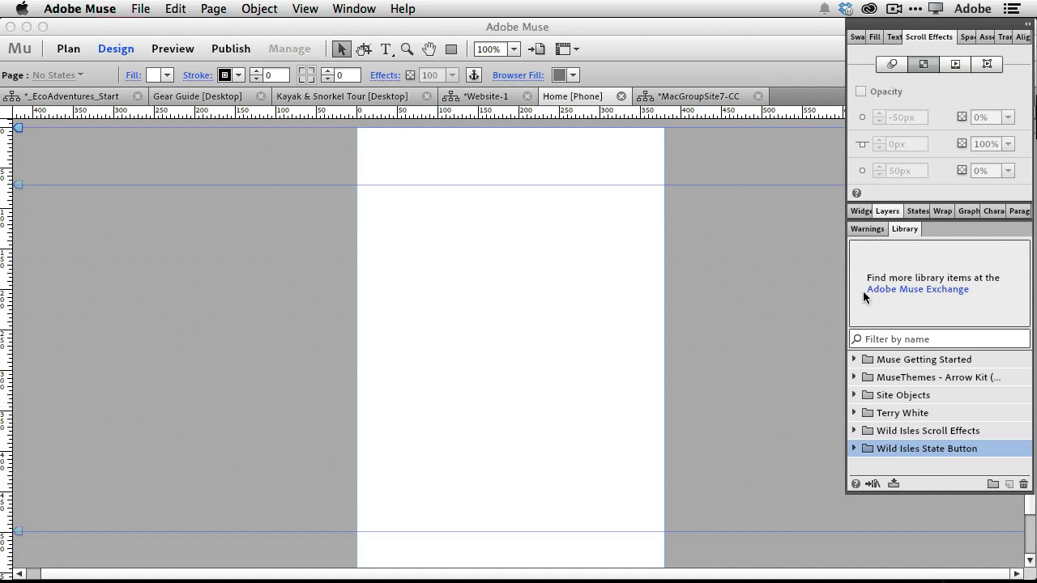
# Step: Switch to Chrome by opening the Adobe Muse Exchange from the library, and browse its popular items down to Photography Portfolio
pyautogui.click(944, 295)
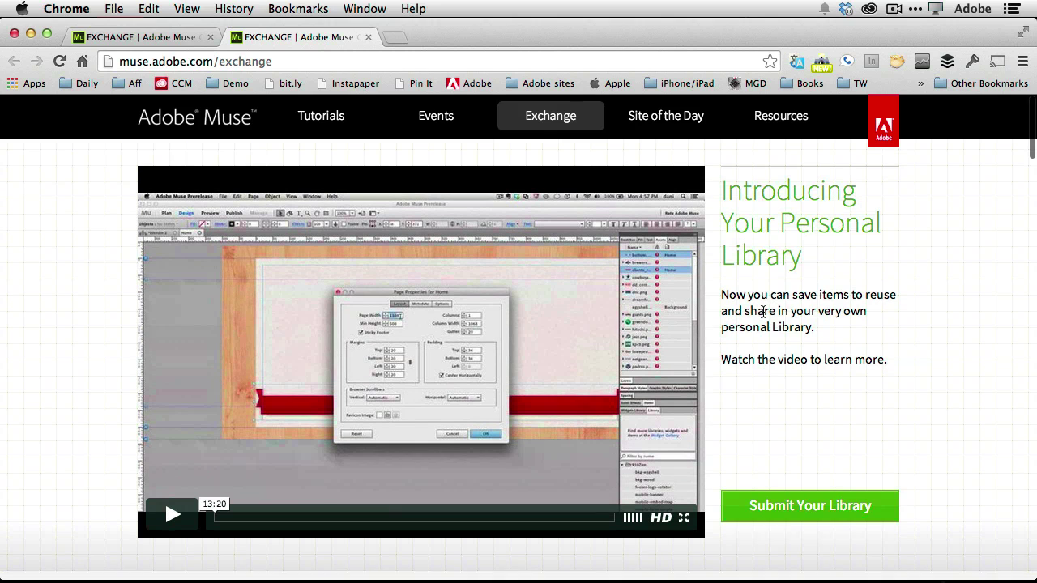
pyautogui.scroll(-5, 763, 312)
pyautogui.scroll(-9, 761, 316)
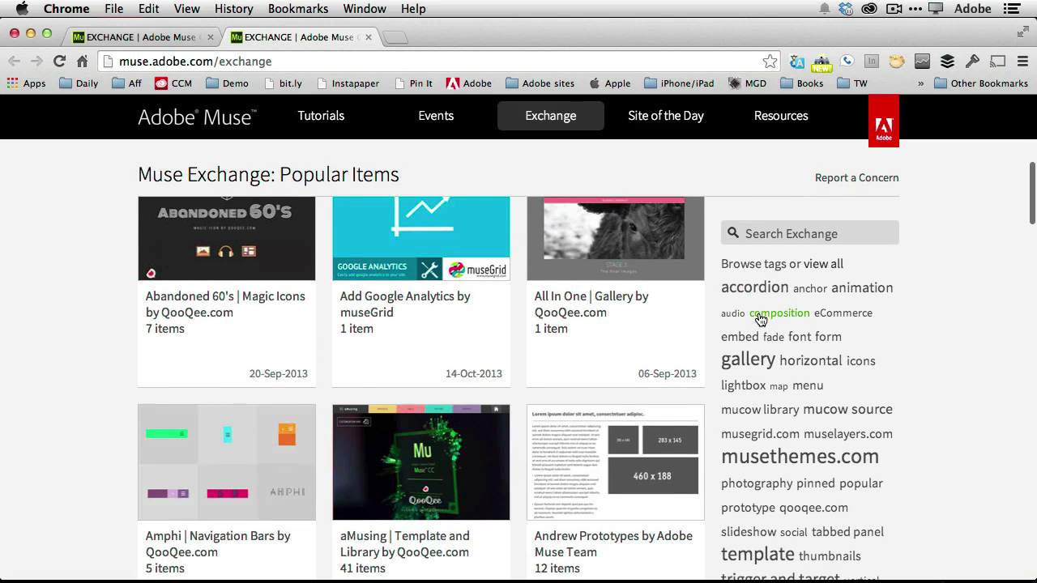
pyautogui.scroll(-5, 761, 318)
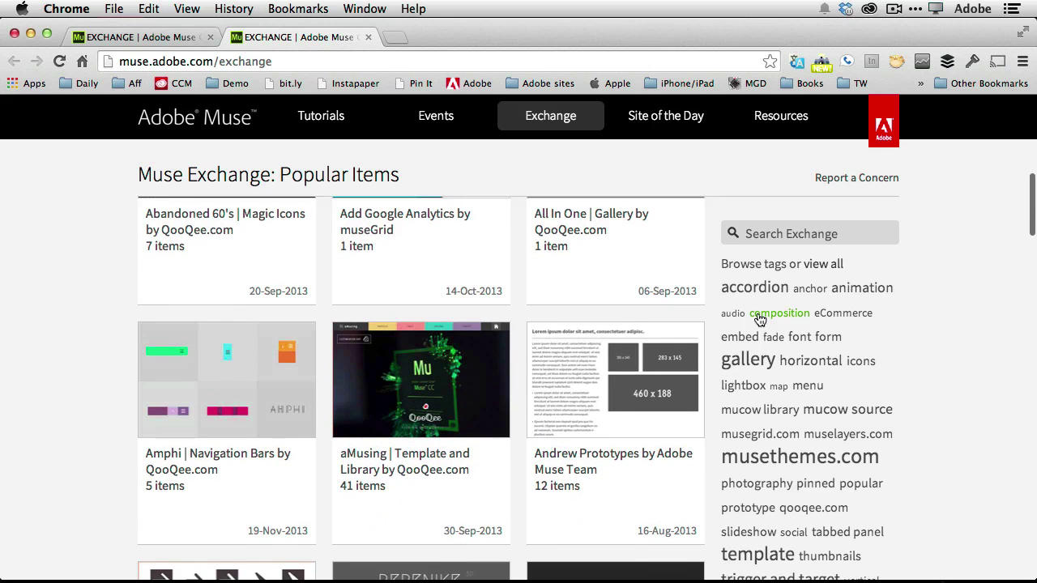
pyautogui.scroll(-8, 761, 318)
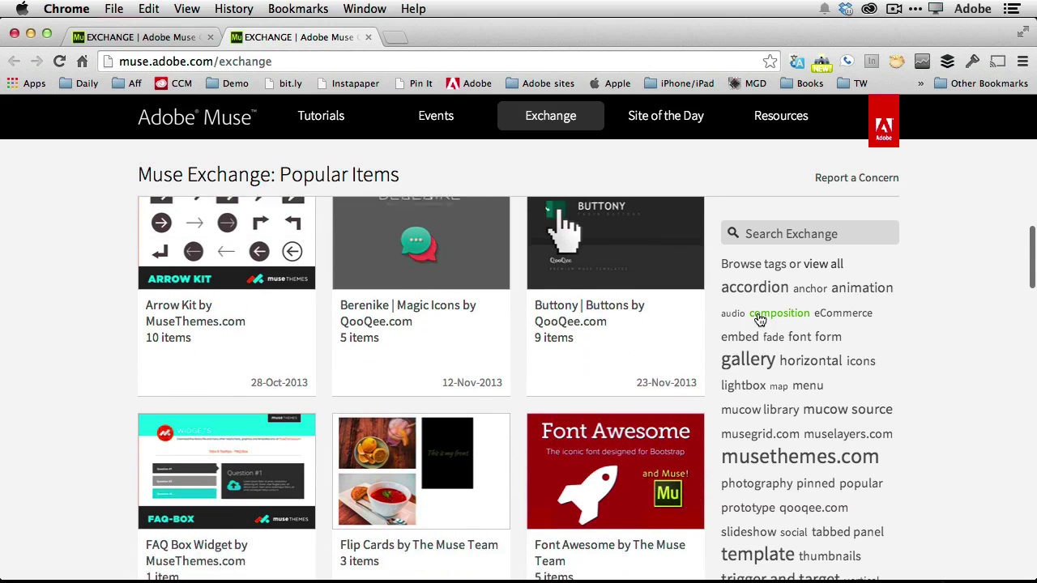
pyautogui.scroll(-6, 761, 319)
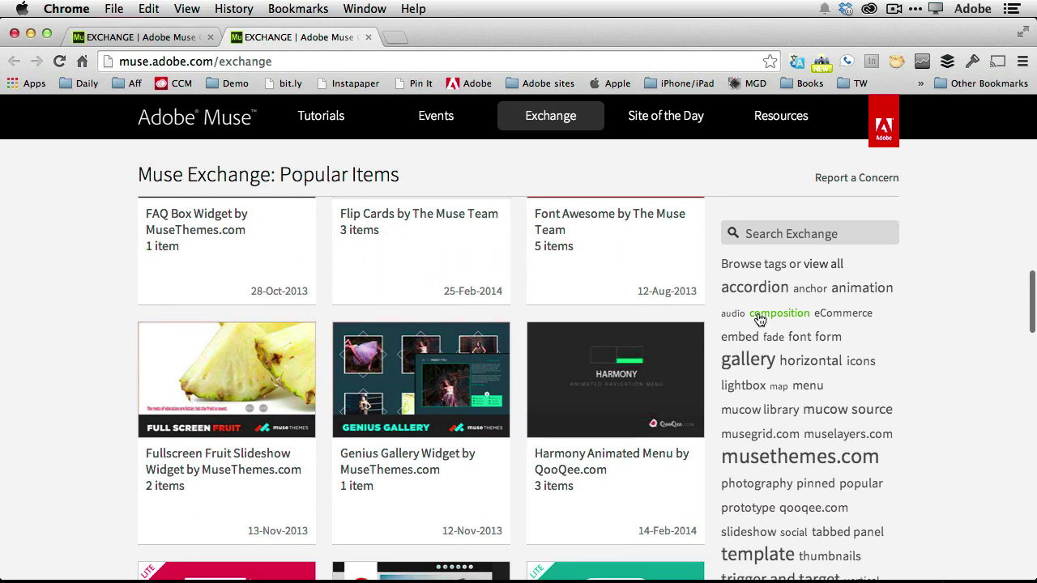
pyautogui.scroll(-1, 761, 319)
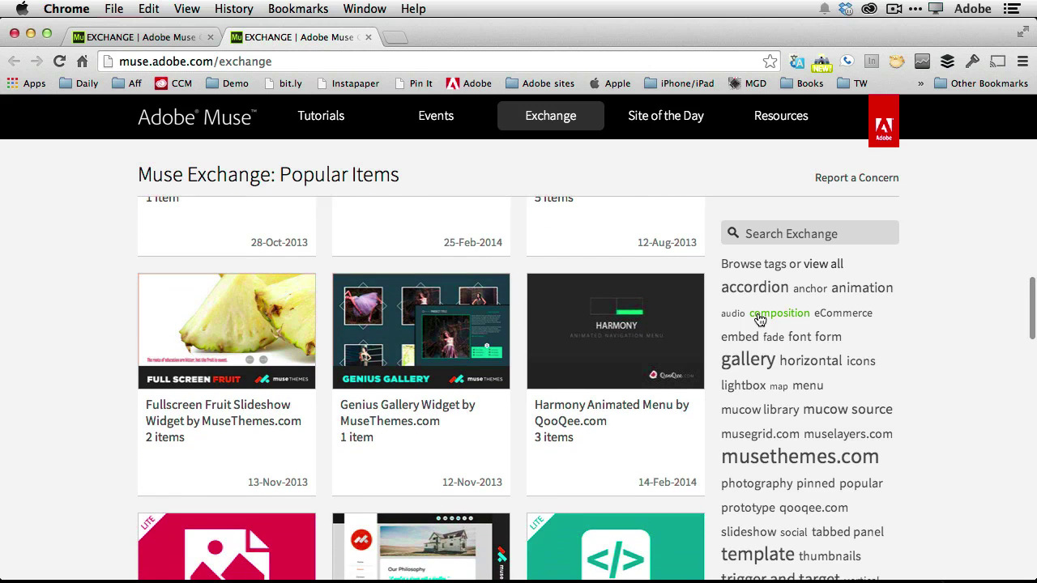
pyautogui.scroll(-4, 751, 388)
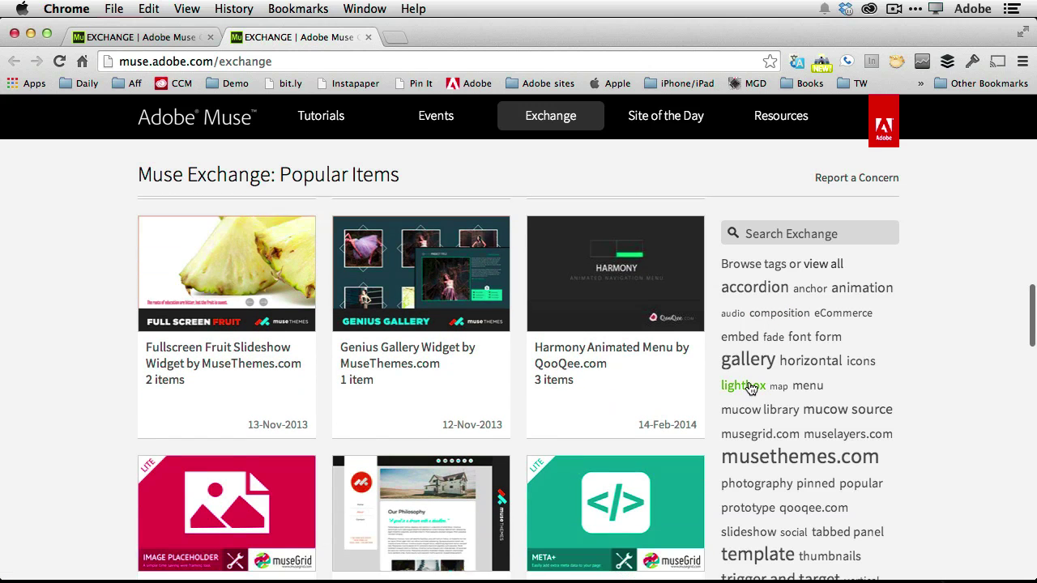
pyautogui.scroll(-7, 751, 389)
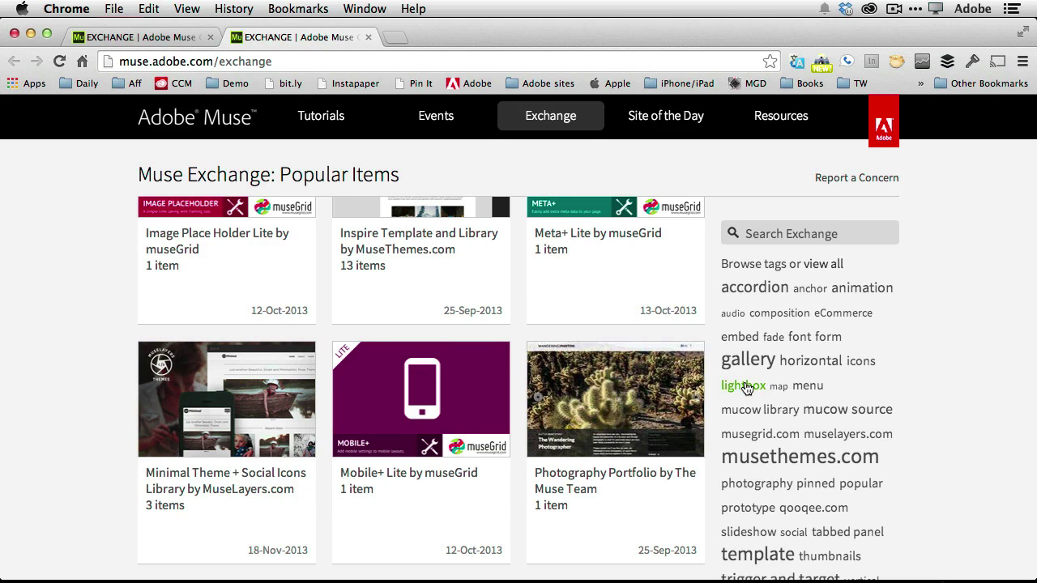
pyautogui.scroll(-2, 747, 389)
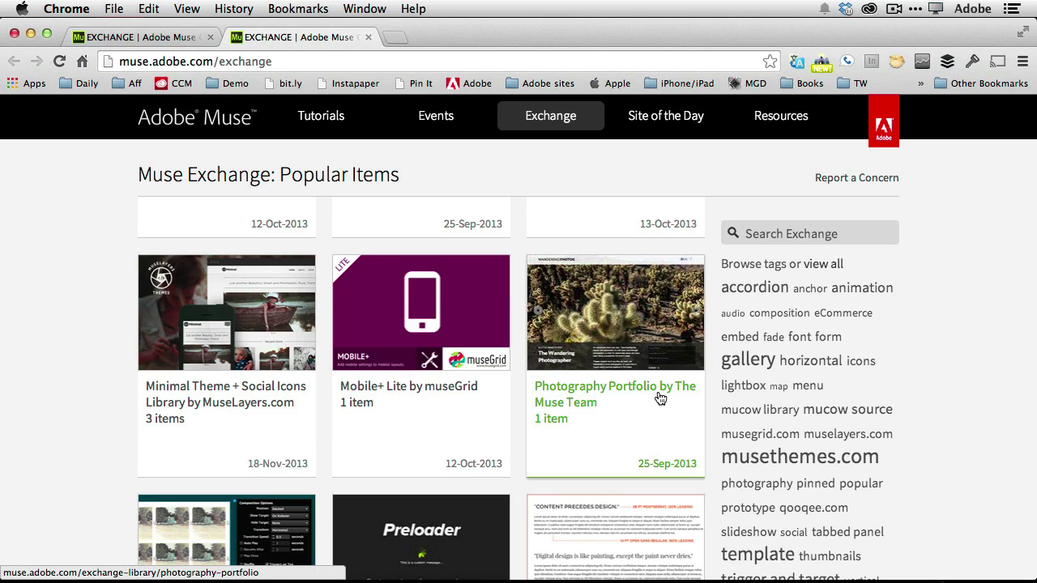
# Step: Open the Photography Portfolio item by The Muse Team and download it
pyautogui.click(601, 393)
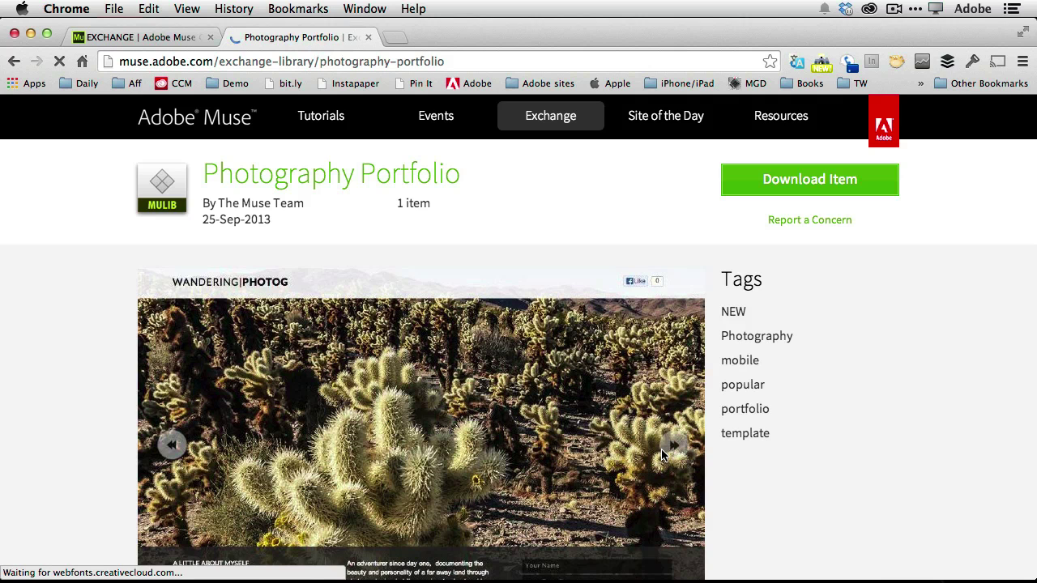
pyautogui.scroll(-5, 759, 278)
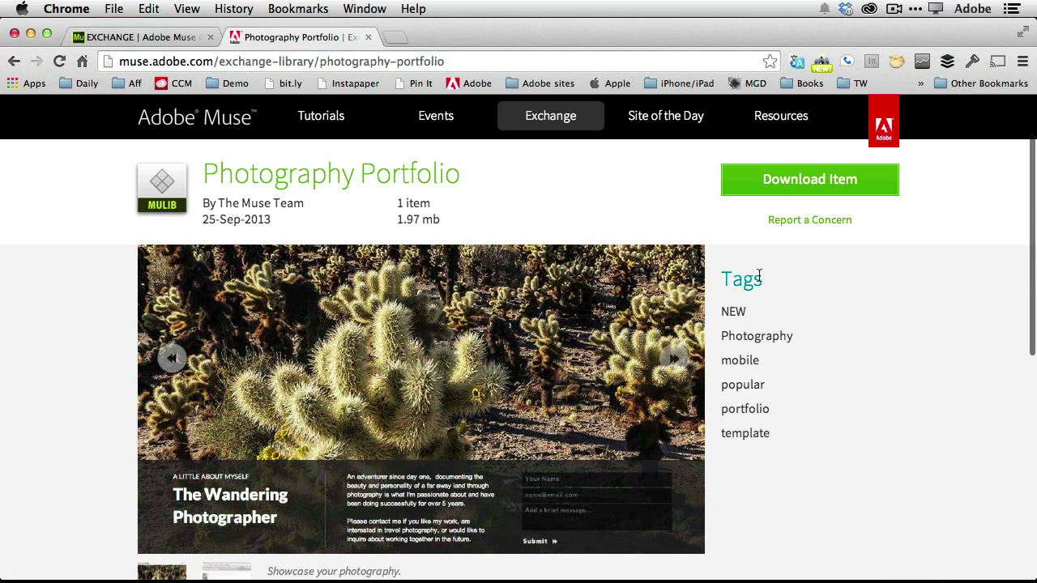
pyautogui.click(804, 185)
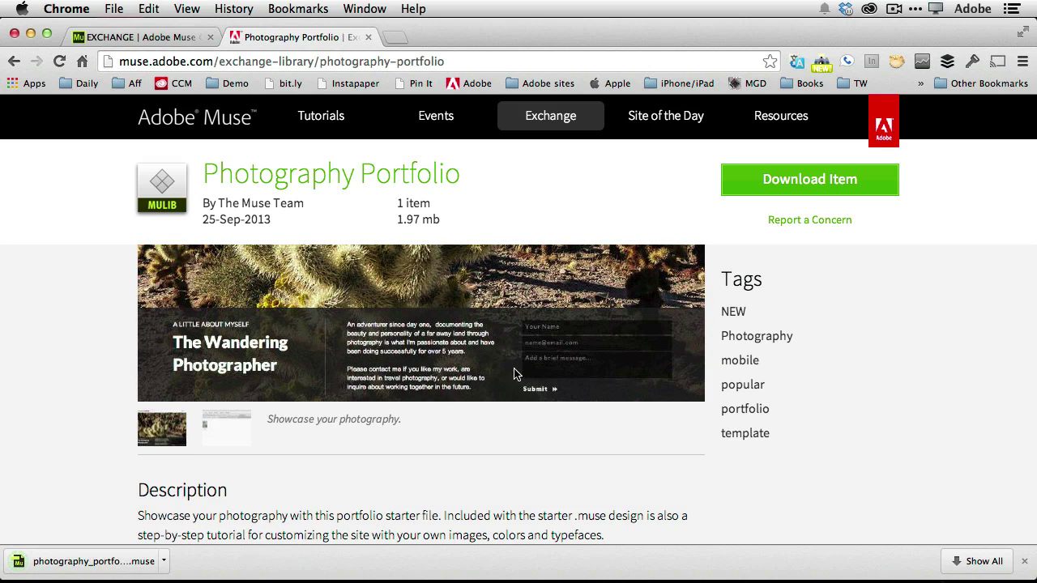
# Step: Open the downloaded photography portfolio file in Adobe Muse and view its Home page at 75% zoom
pyautogui.click(106, 562)
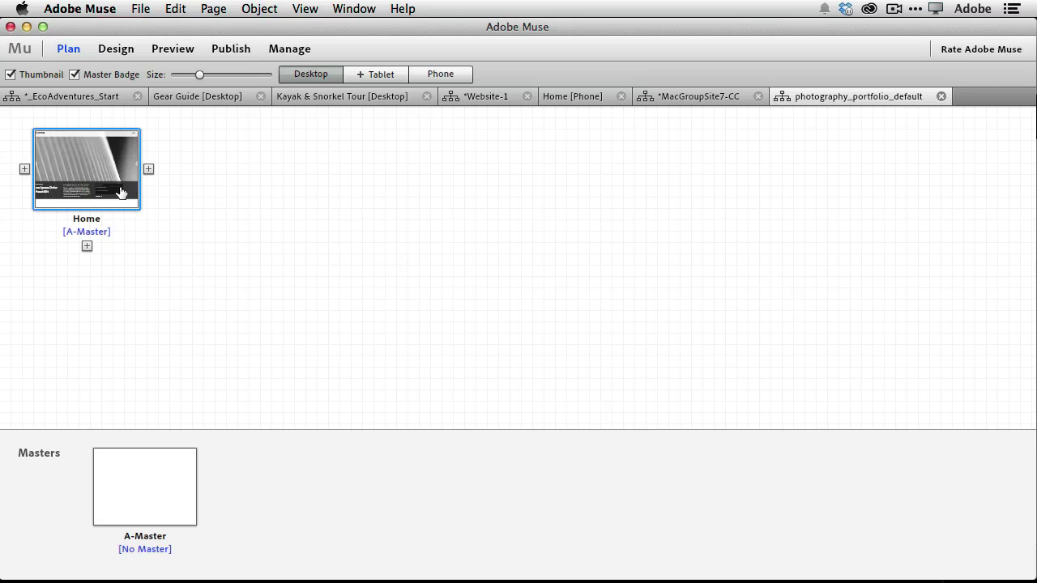
pyautogui.doubleClick(123, 193)
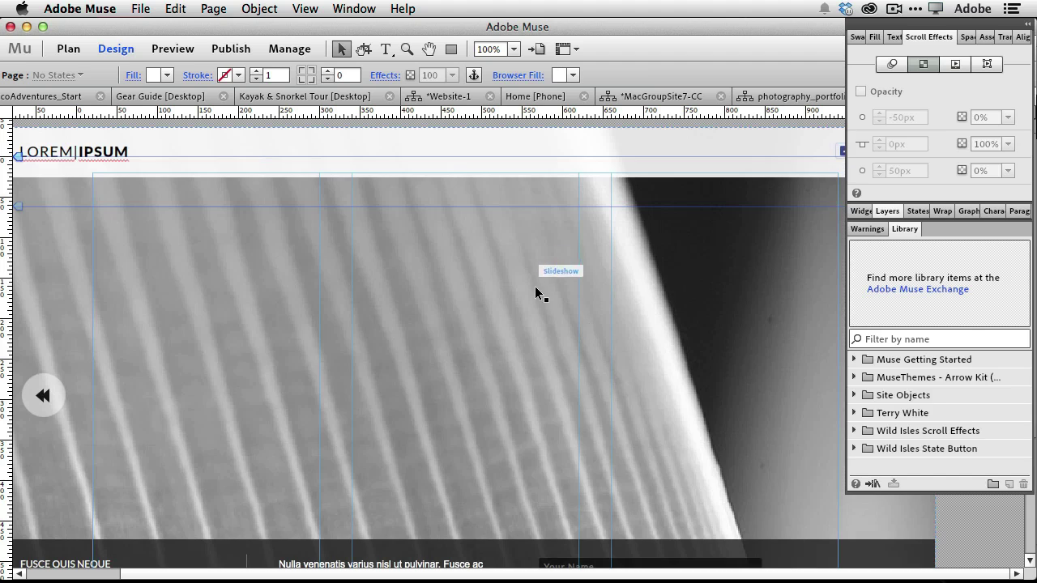
pyautogui.press('super+minus')
pyautogui.press('super+minus')
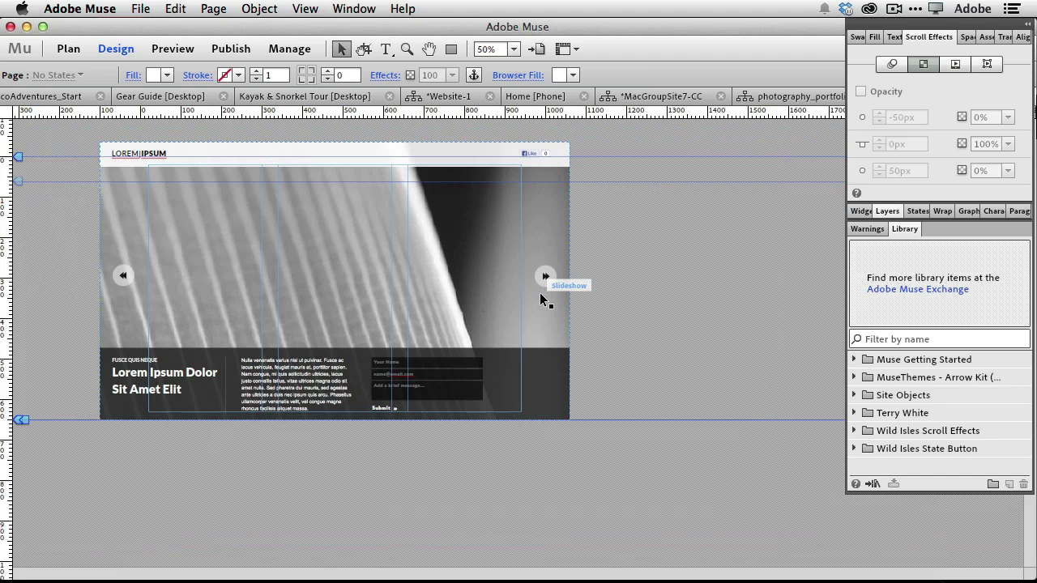
pyautogui.press('super+equal')
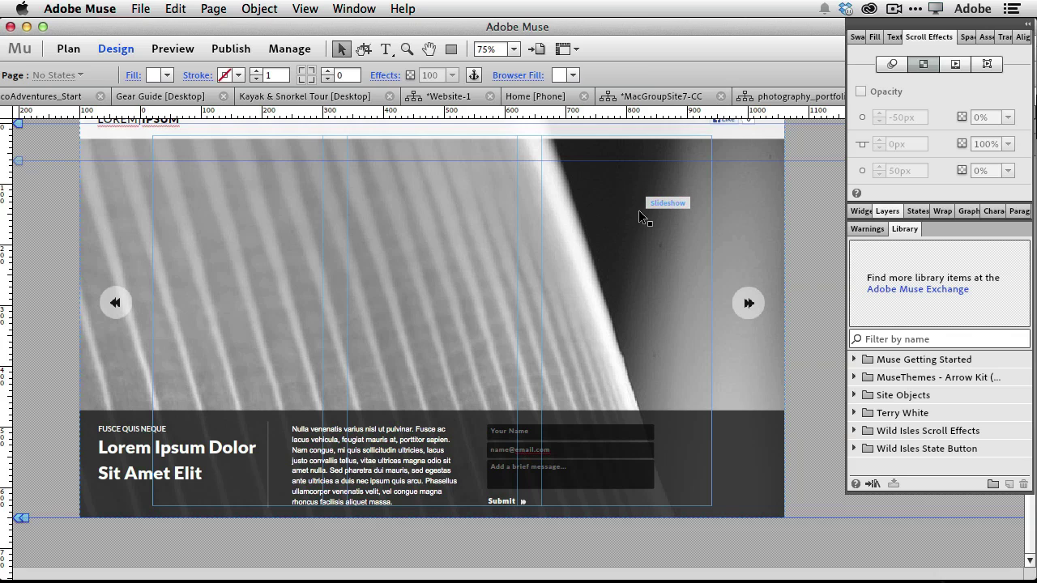
pyautogui.scroll(2, 640, 217)
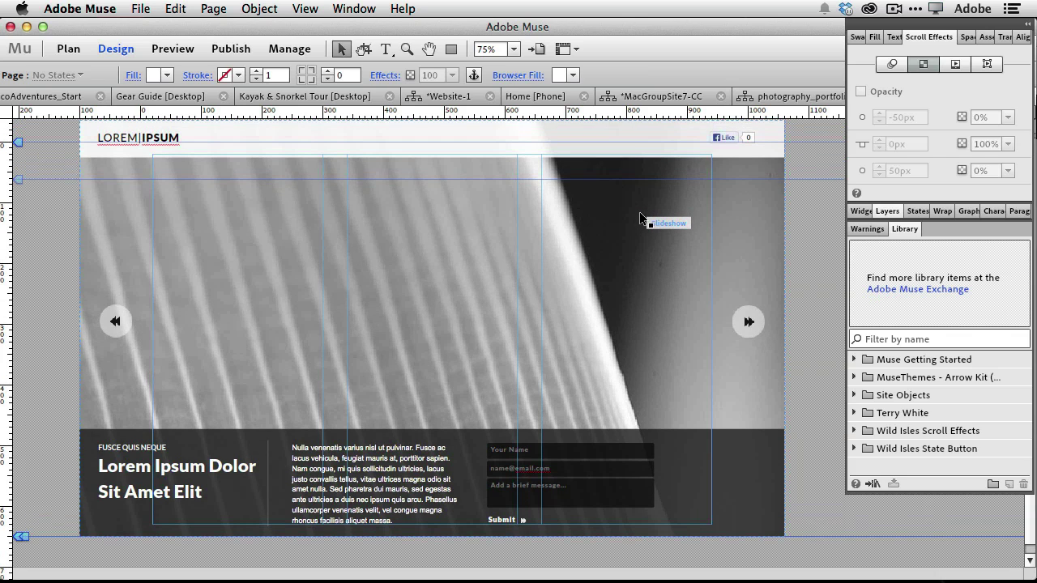
# Step: Close the photography_portfolio_default site and return to the Home [Phone] page
pyautogui.moveTo(814, 28); pyautogui.dragTo(719, 28)
pyautogui.click(808, 96)
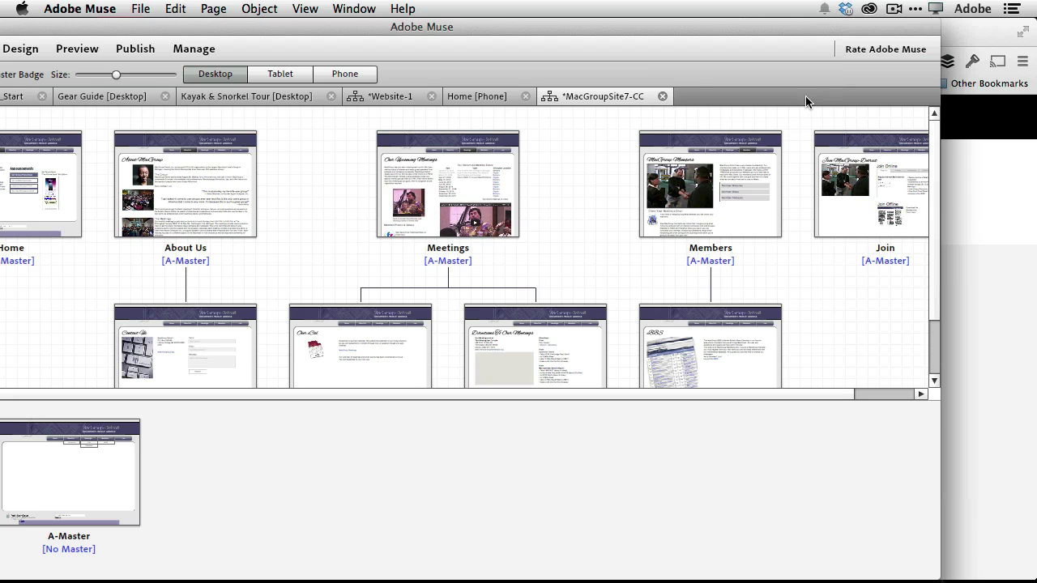
pyautogui.moveTo(556, 32); pyautogui.dragTo(587, 27)
pyautogui.click(606, 96)
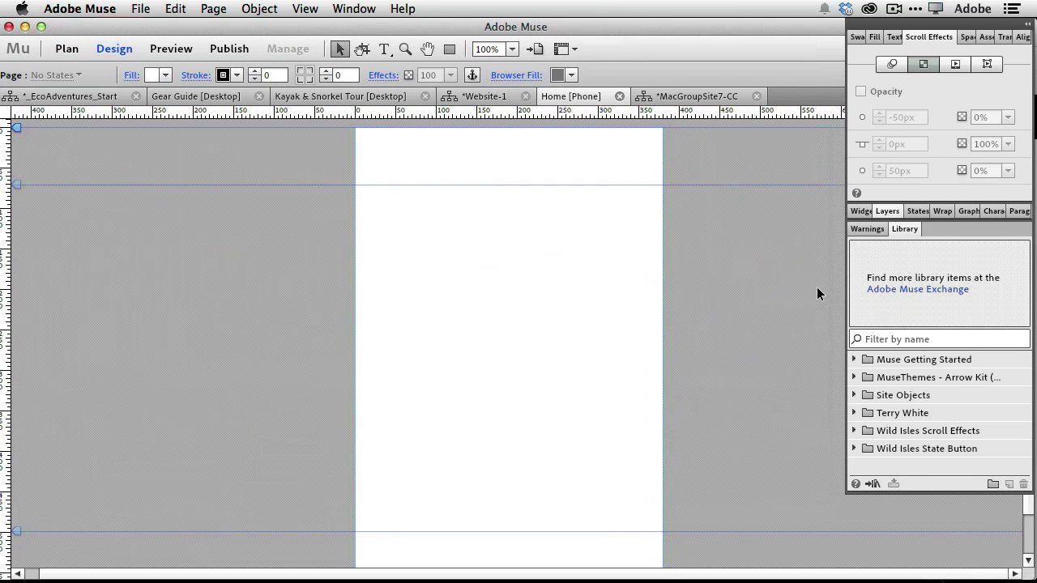
# Step: Place the Find Us box from the personal library folder centered near the top of the phone page, just below the header guide
pyautogui.click(854, 413)
pyautogui.scroll(-3, 938, 422)
pyautogui.scroll(3, 939, 422)
pyautogui.scroll(-1, 938, 421)
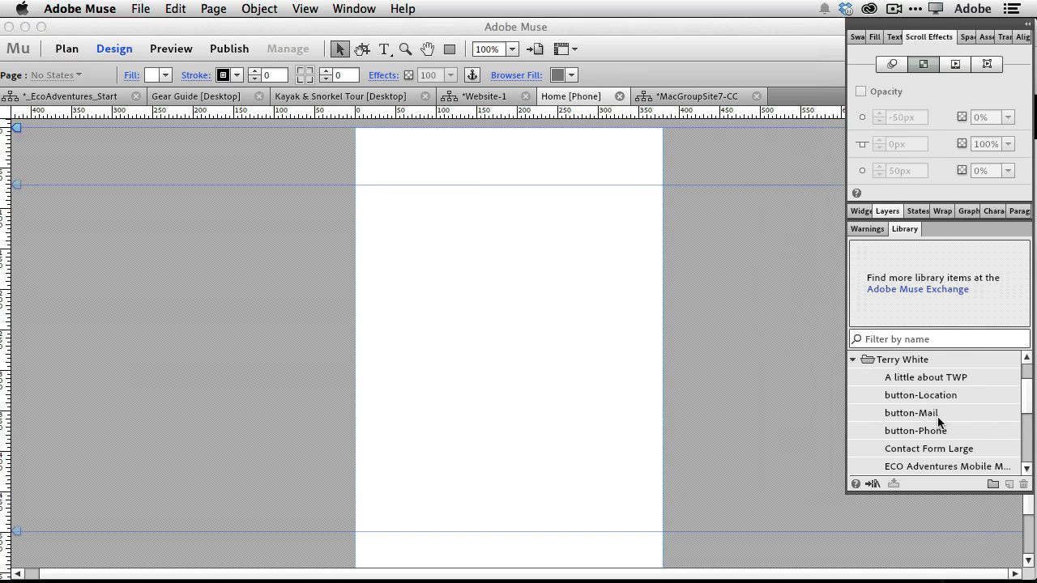
pyautogui.scroll(-2, 942, 445)
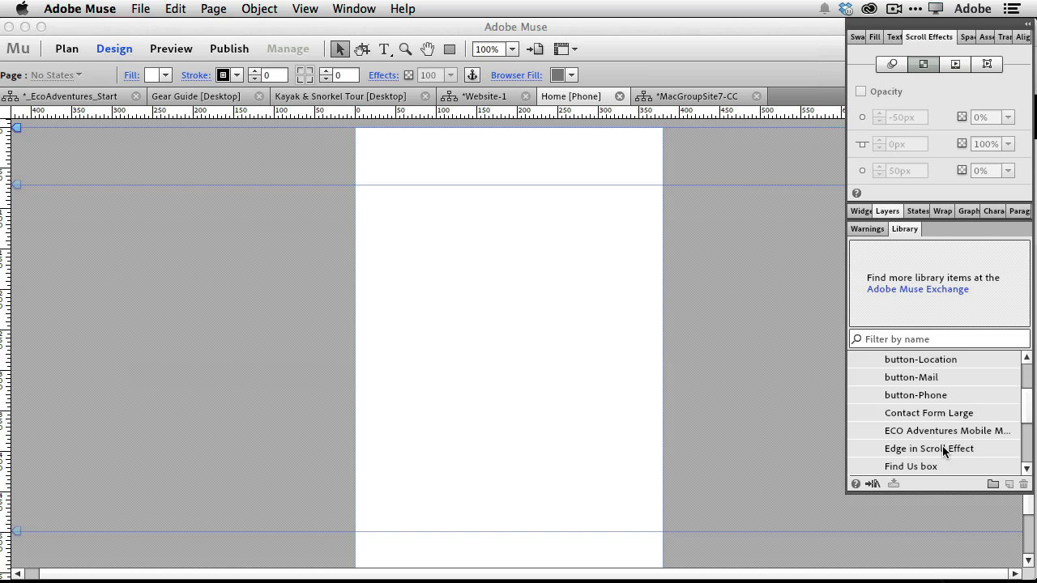
pyautogui.moveTo(914, 465); pyautogui.dragTo(396, 205)
pyautogui.moveTo(575, 260); pyautogui.dragTo(556, 247)
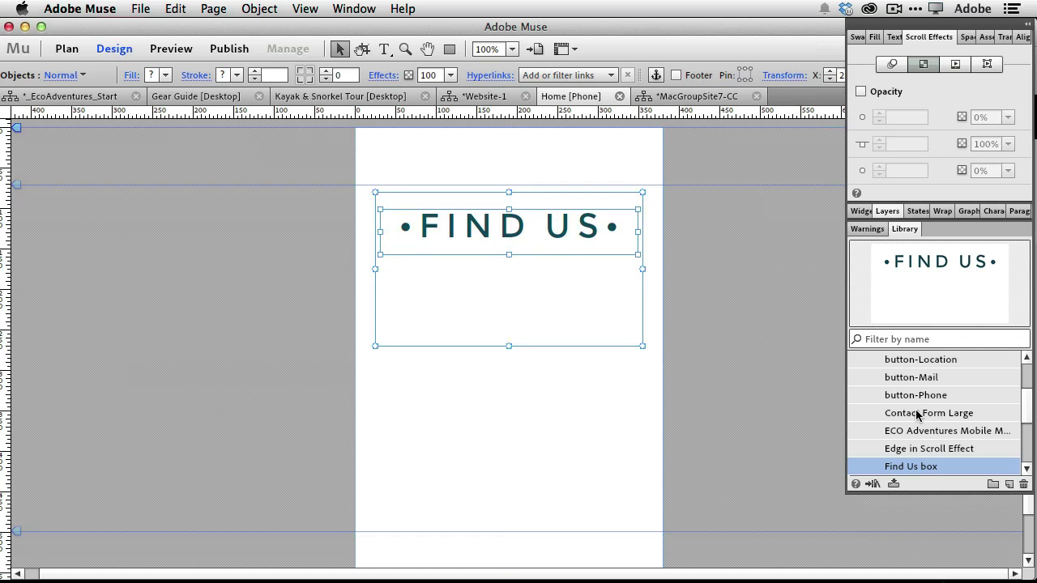
# Step: Check which library folders the selected Find Us objects can be added to, without adding them
pyautogui.scroll(2, 918, 415)
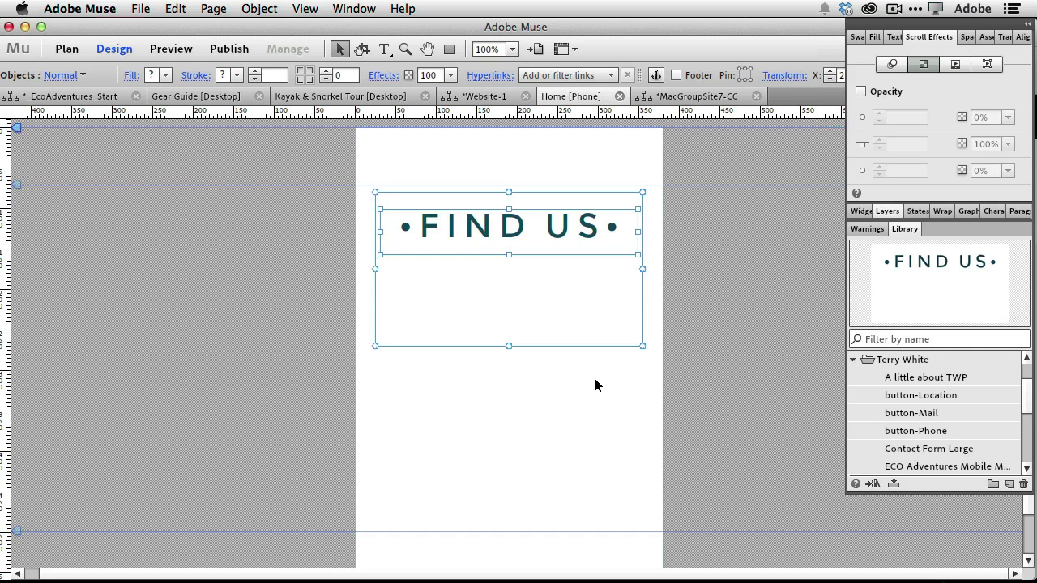
pyautogui.rightClick(523, 234)
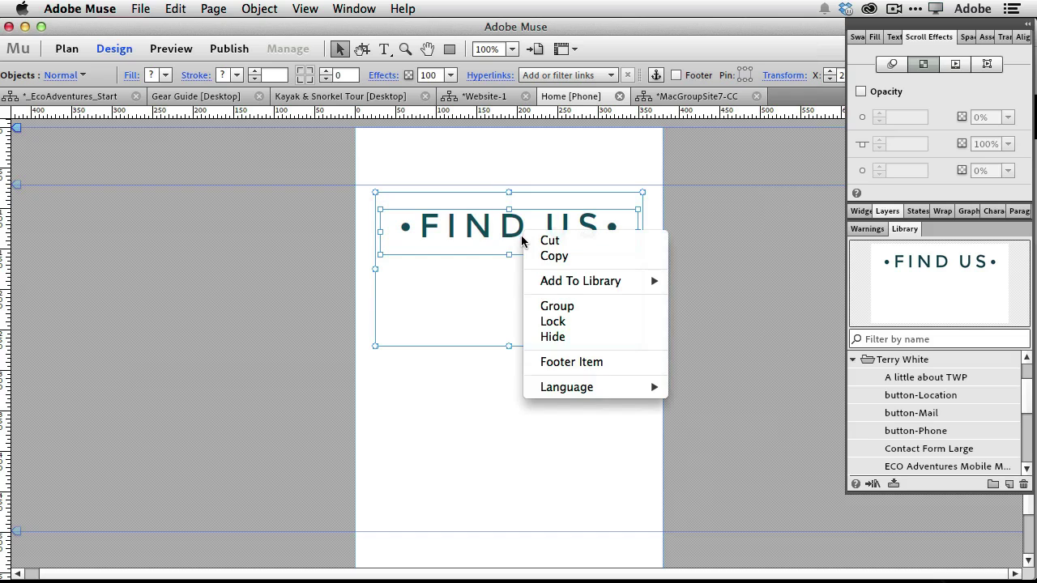
pyautogui.moveTo(557, 282)
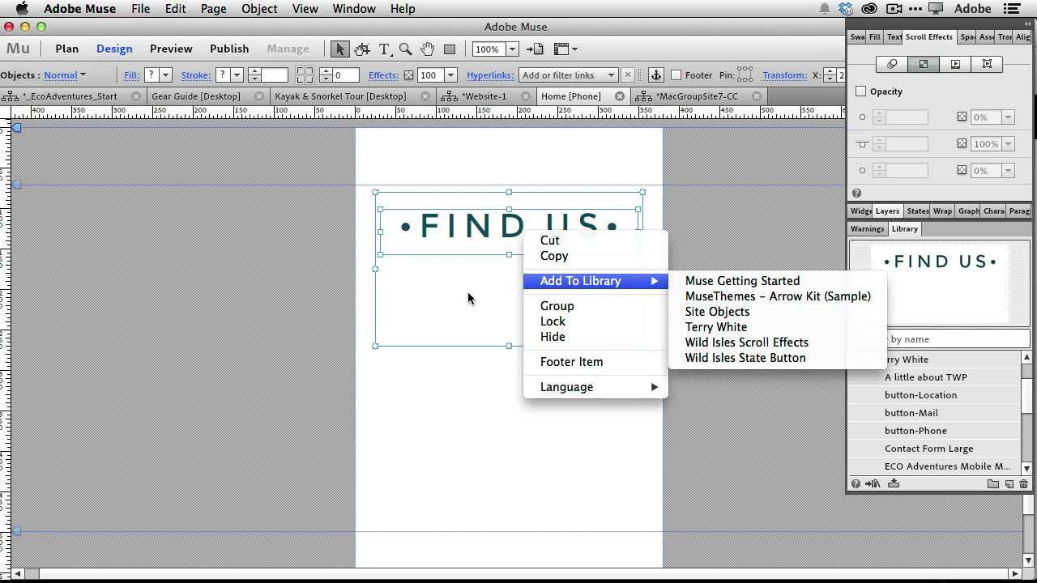
pyautogui.click(494, 381)
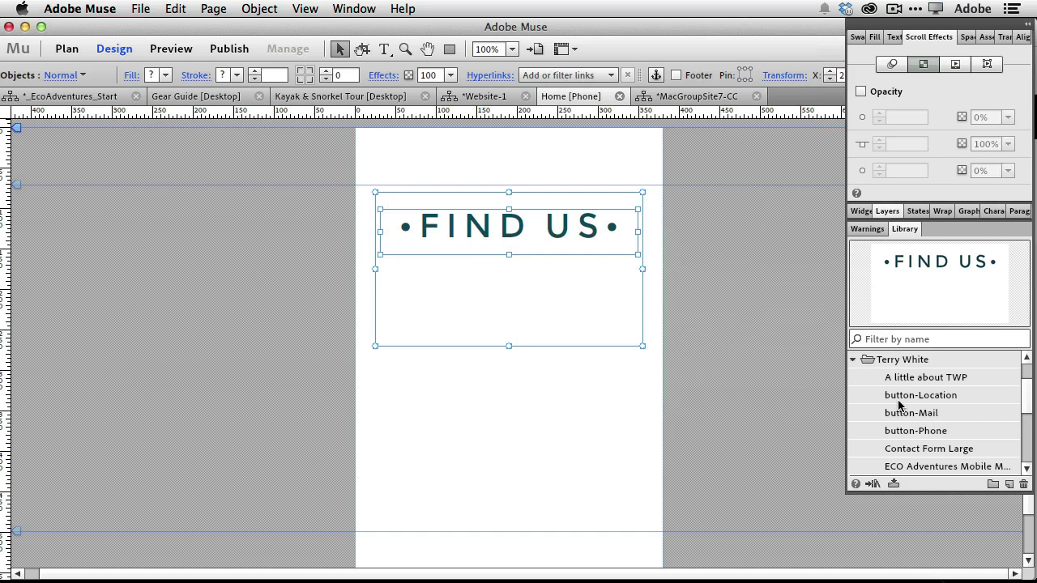
# Step: Place the button-Location, button-Phone and button-Mail library items in a row beneath the FIND US heading
pyautogui.moveTo(896, 396); pyautogui.dragTo(444, 289)
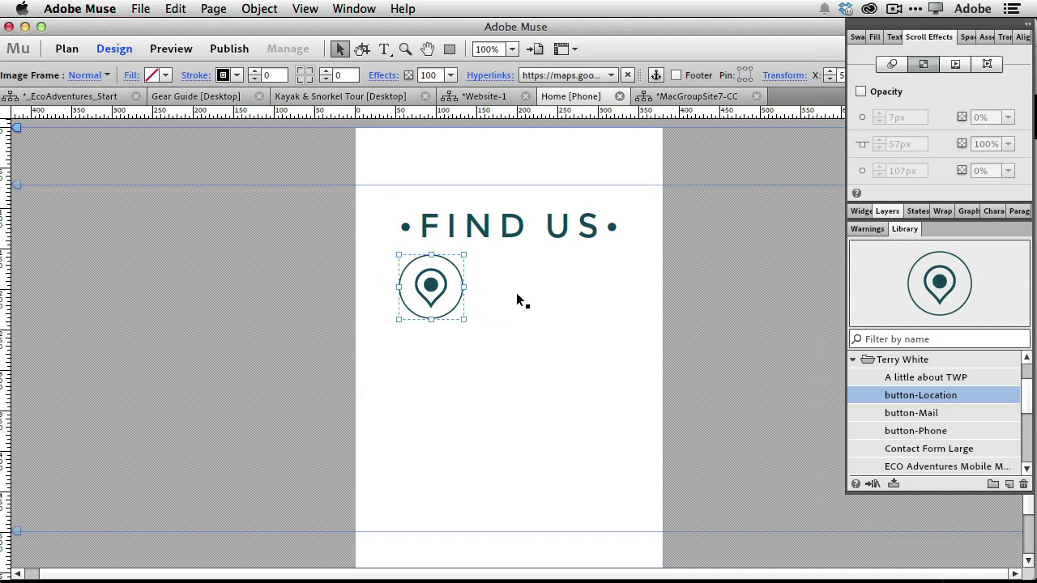
pyautogui.moveTo(914, 432); pyautogui.dragTo(525, 292)
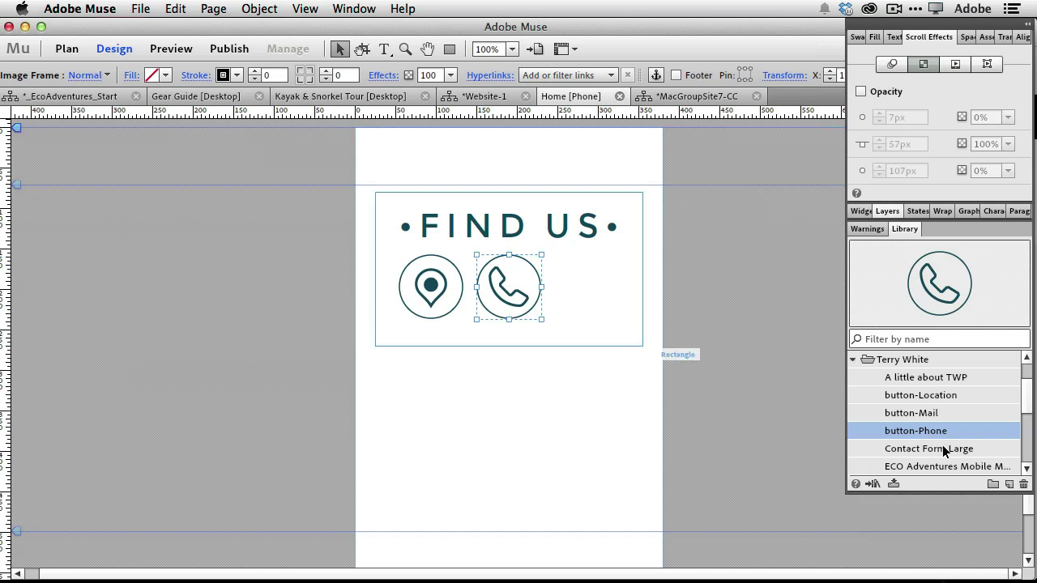
pyautogui.moveTo(911, 414); pyautogui.dragTo(601, 295)
pyautogui.click(604, 294)
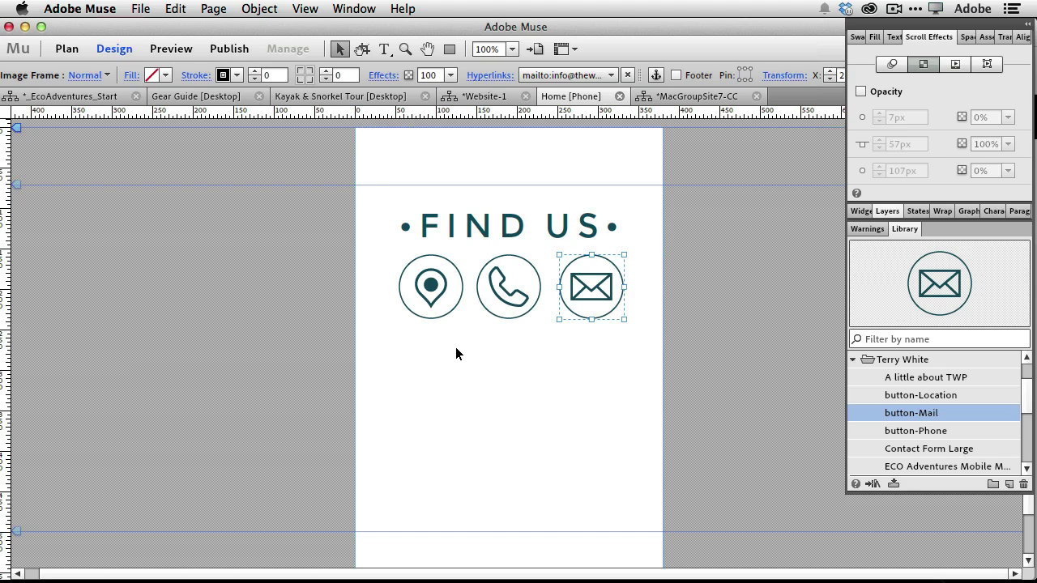
# Step: Distribute the location, phone and mail buttons evenly by their horizontal centers beneath the FIND US heading
pyautogui.keyDown('shift'); pyautogui.click(432, 307); pyautogui.keyUp('shift')
pyautogui.keyDown('shift'); pyautogui.click(498, 293); pyautogui.keyUp('shift')
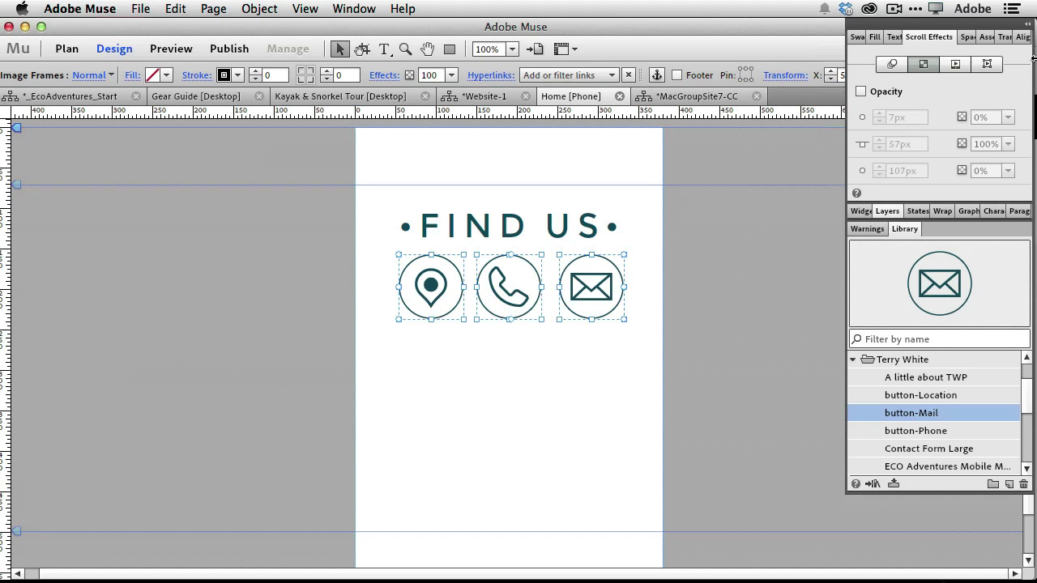
pyautogui.click(1020, 38)
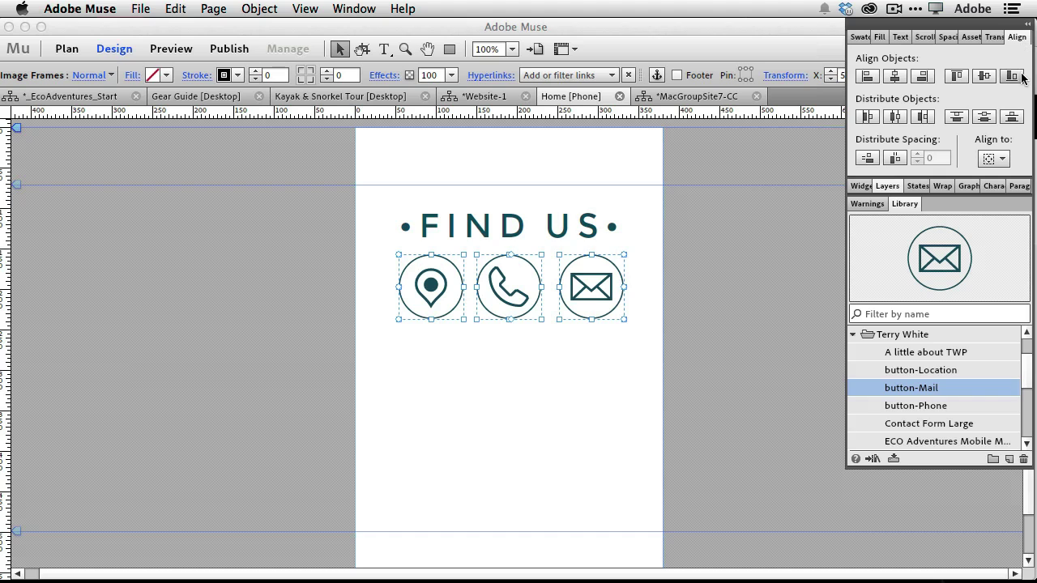
pyautogui.click(896, 118)
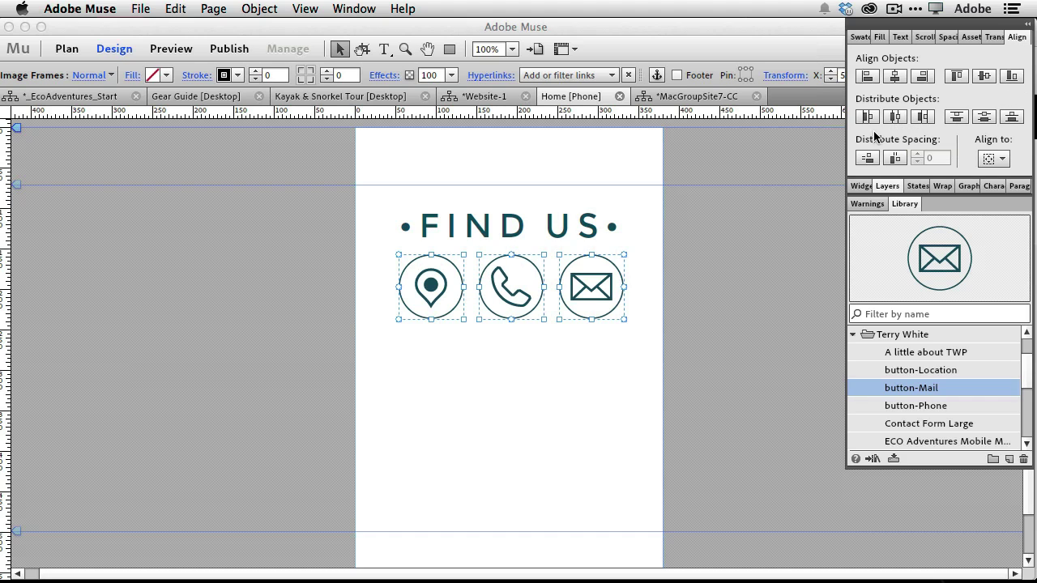
pyautogui.click(961, 120)
pyautogui.click(591, 368)
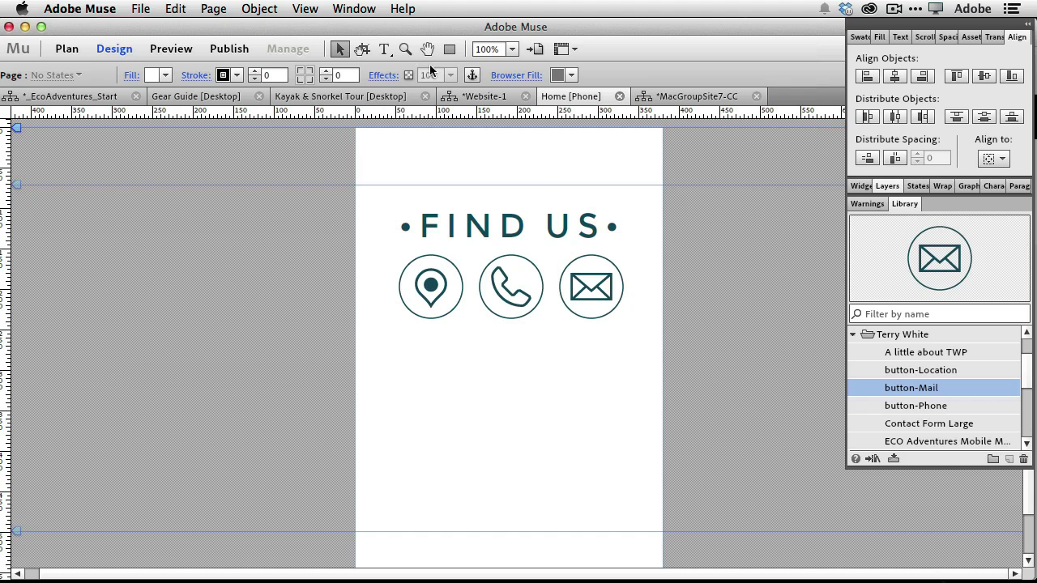
# Step: Create a small text frame directly below the phone button and enter the contact phone number in it
pyautogui.click(384, 50)
pyautogui.moveTo(476, 345); pyautogui.dragTo(547, 328)
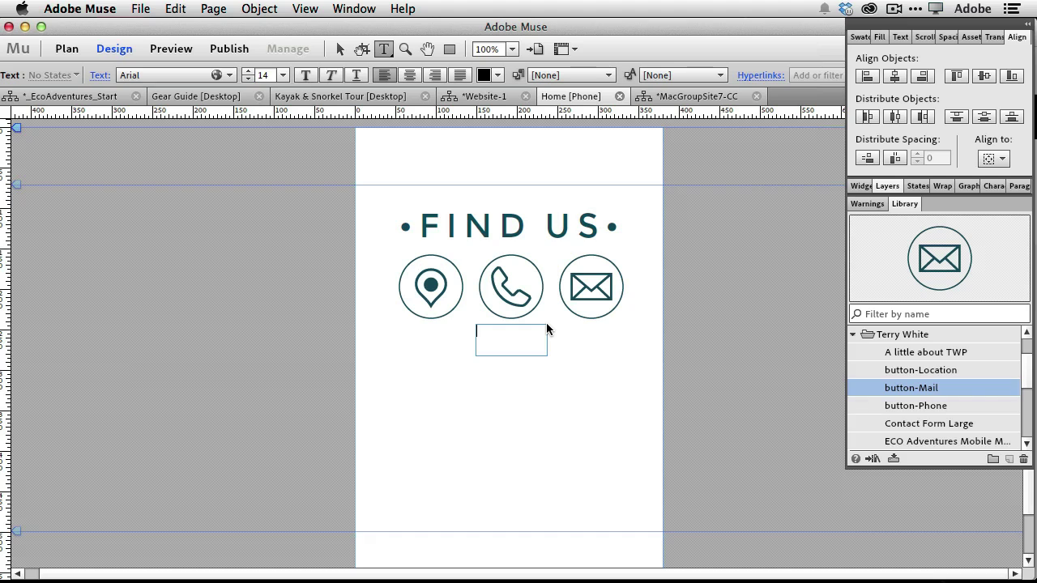
pyautogui.write('248-555')
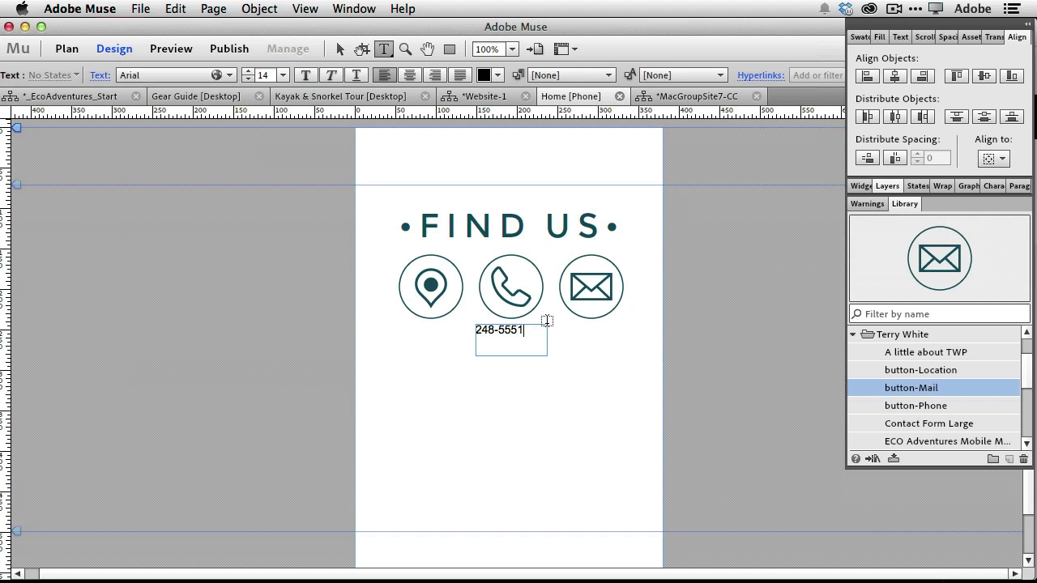
pyautogui.write('-1212')
# Step: Hyperlink the phone number text to a tel: link with the +1 country code and the same phone number
pyautogui.tripleClick(500, 329)
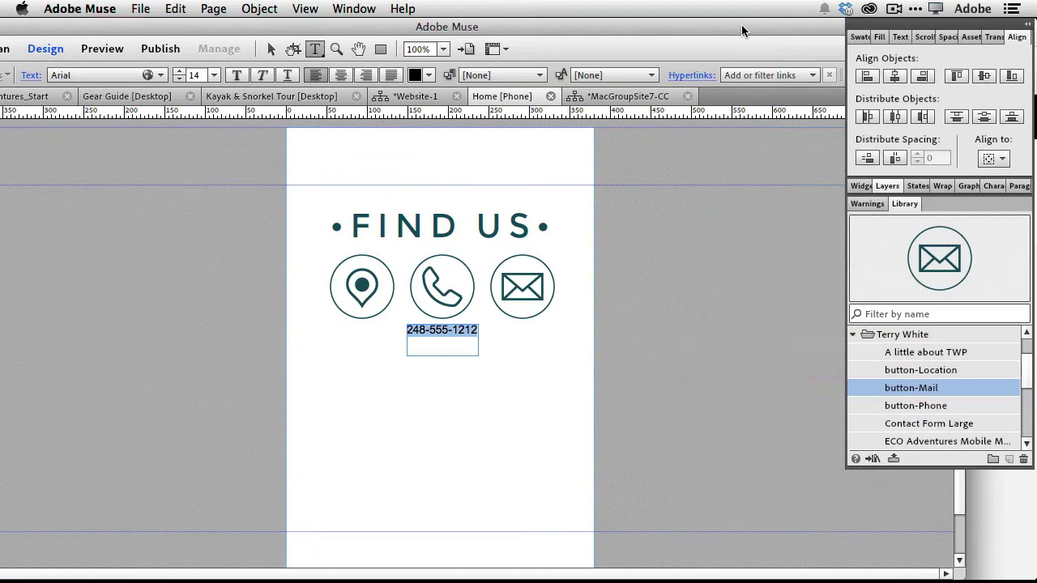
pyautogui.click(755, 74)
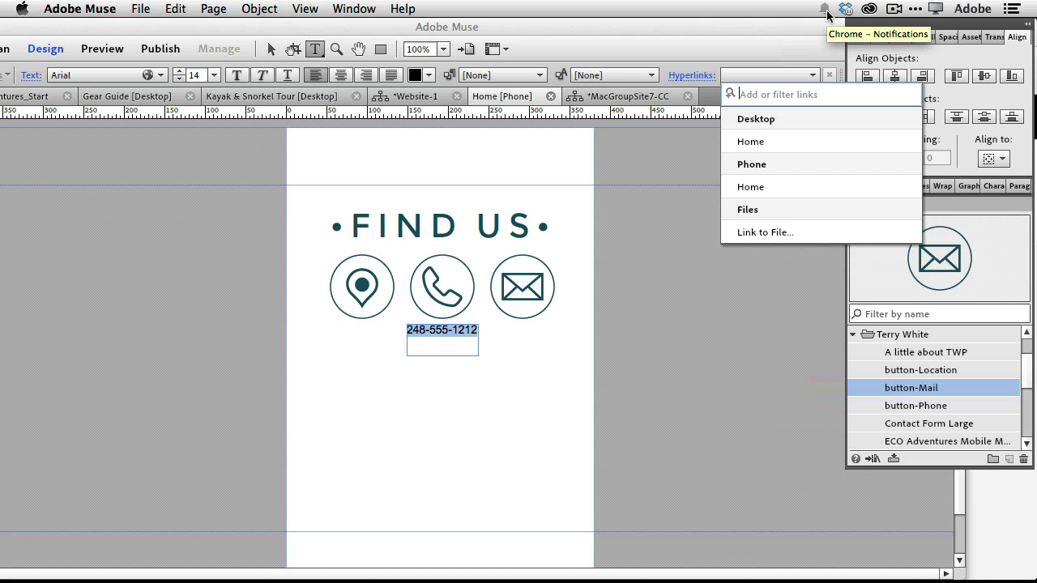
pyautogui.write('tel:+12485551212')
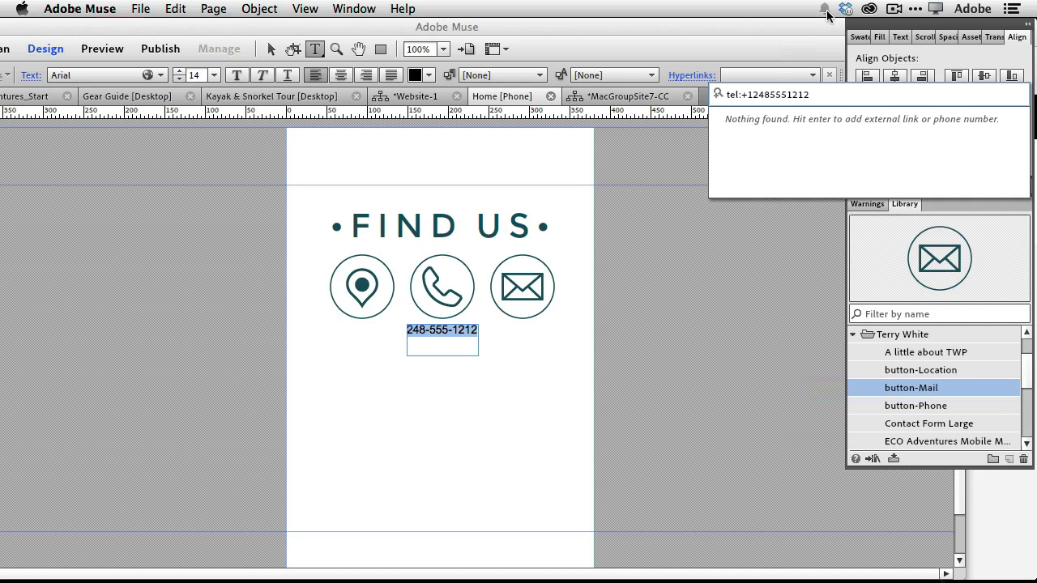
pyautogui.press('Return')
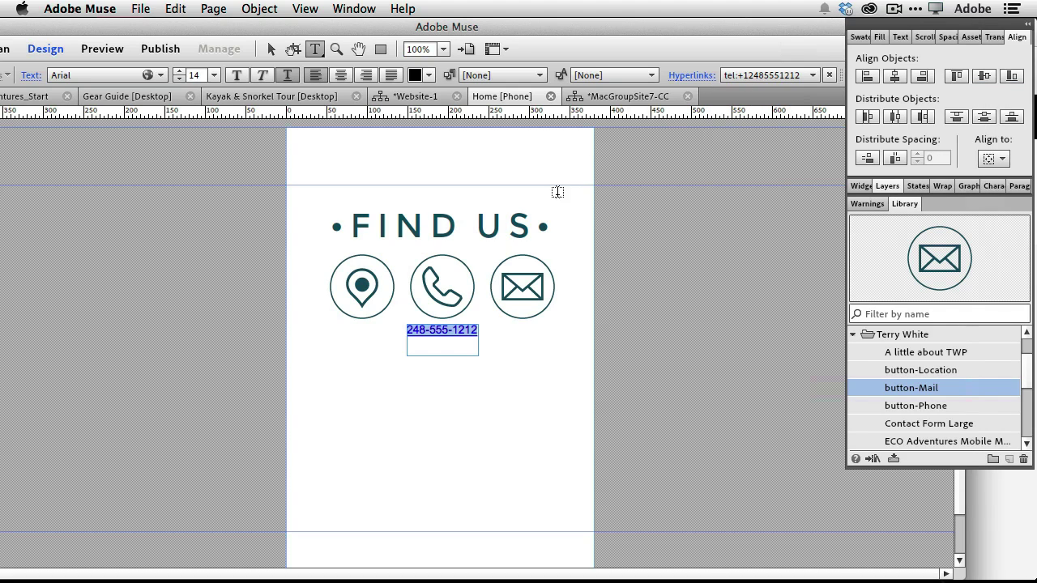
# Step: Apply the recently used tel: link to the round phone button
pyautogui.click(272, 51)
pyautogui.click(452, 278)
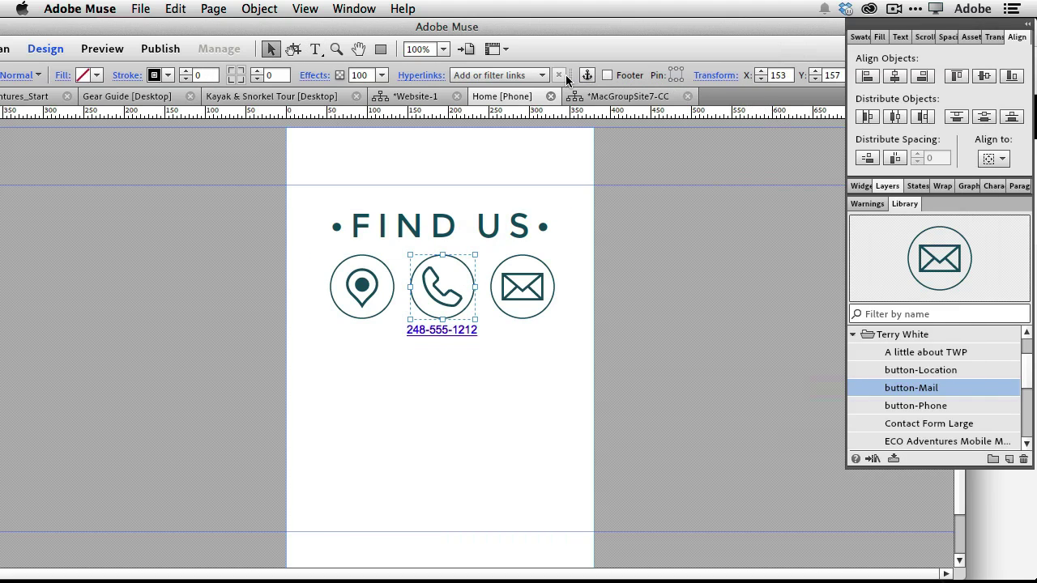
pyautogui.click(543, 75)
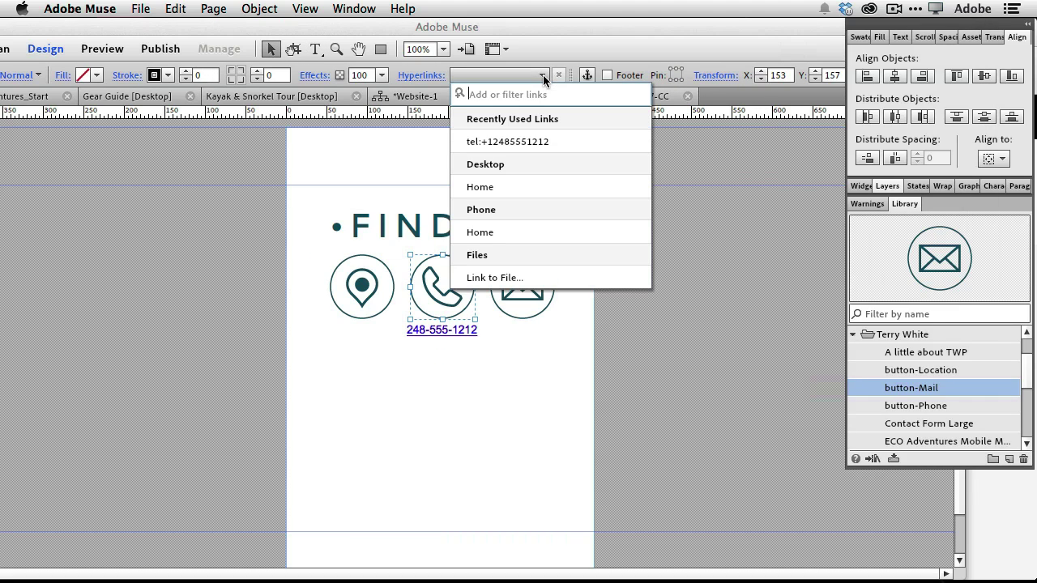
pyautogui.click(524, 142)
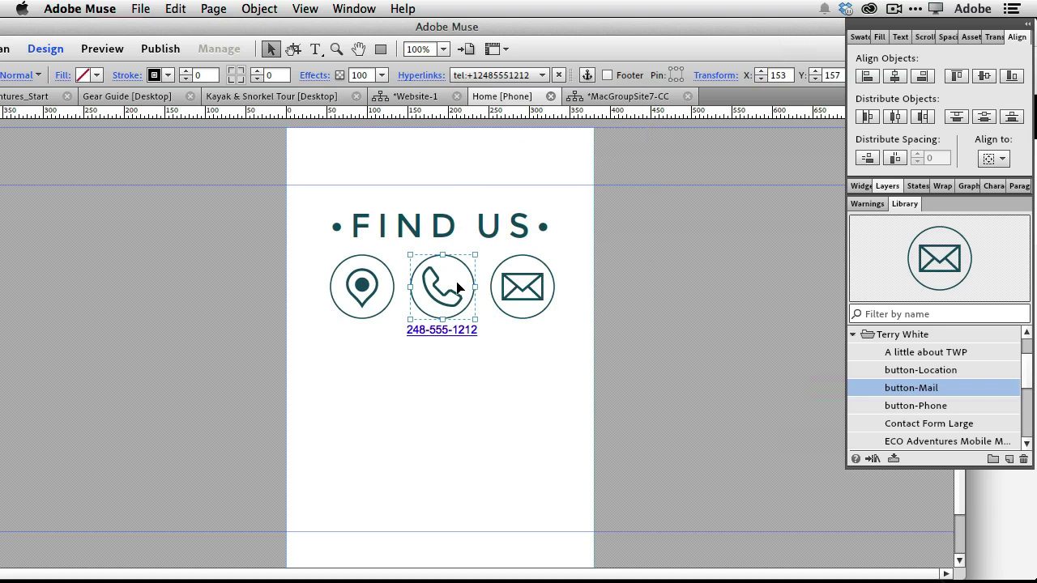
# Step: Reposition the phone number text frame slightly lower beneath the phone button
pyautogui.click(459, 328)
pyautogui.moveTo(460, 329); pyautogui.dragTo(397, 394)
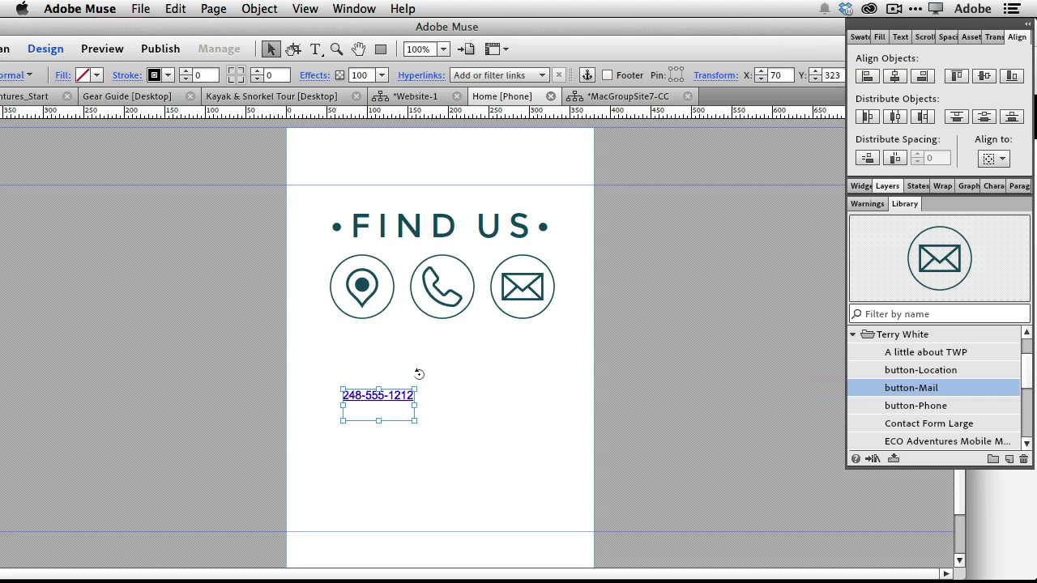
pyautogui.moveTo(408, 397); pyautogui.dragTo(463, 342)
pyautogui.click(492, 362)
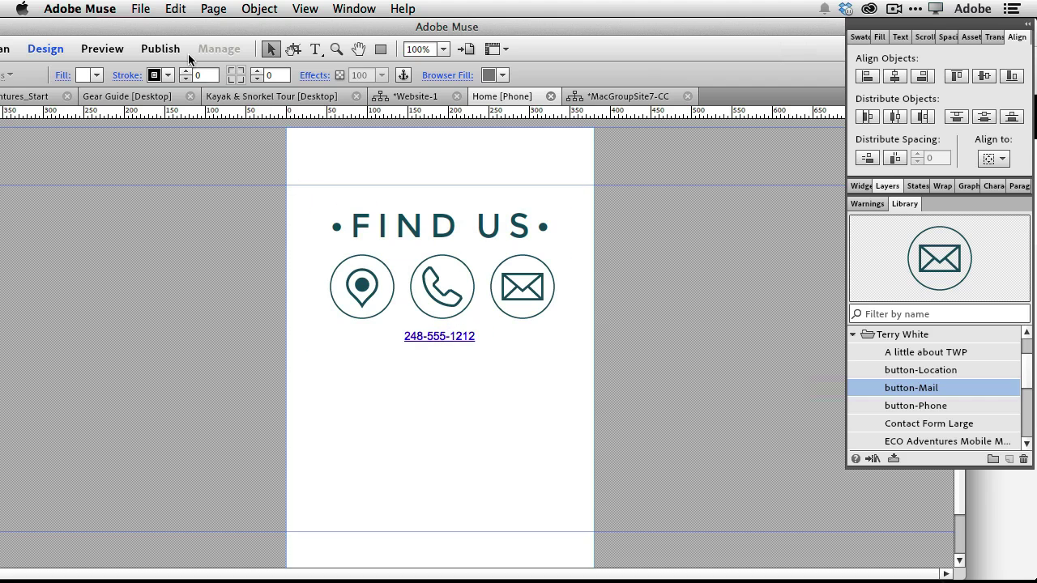
# Step: Turn off the underline for the Normal state of the site's default link style
pyautogui.moveTo(209, 37); pyautogui.dragTo(281, 32)
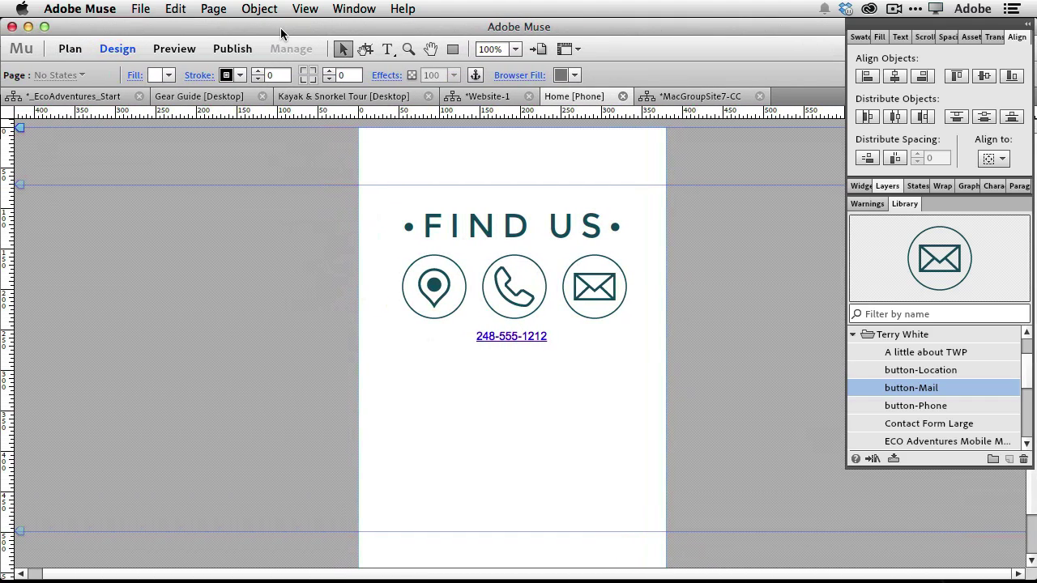
pyautogui.click(137, 9)
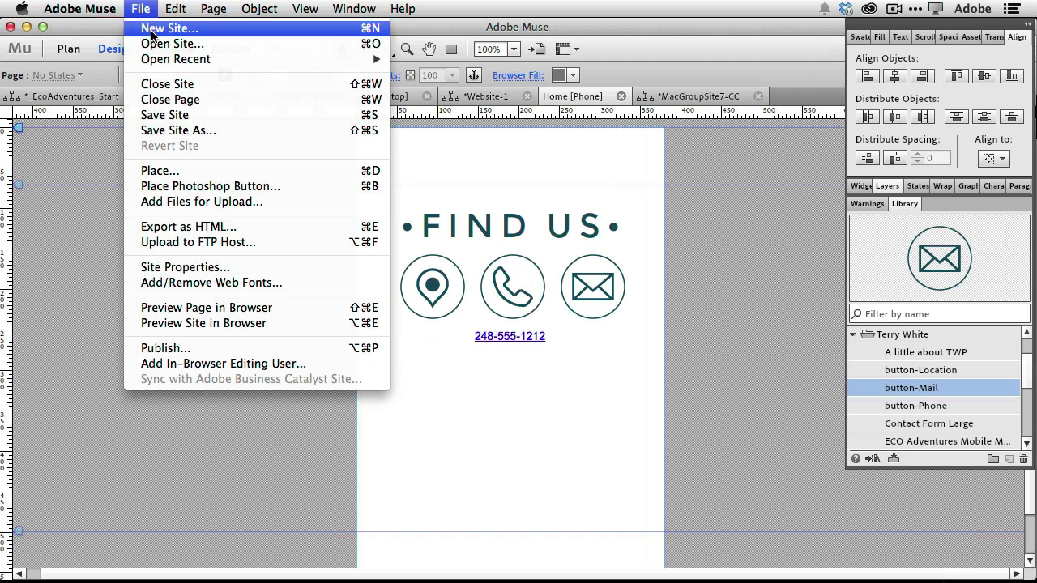
pyautogui.click(179, 268)
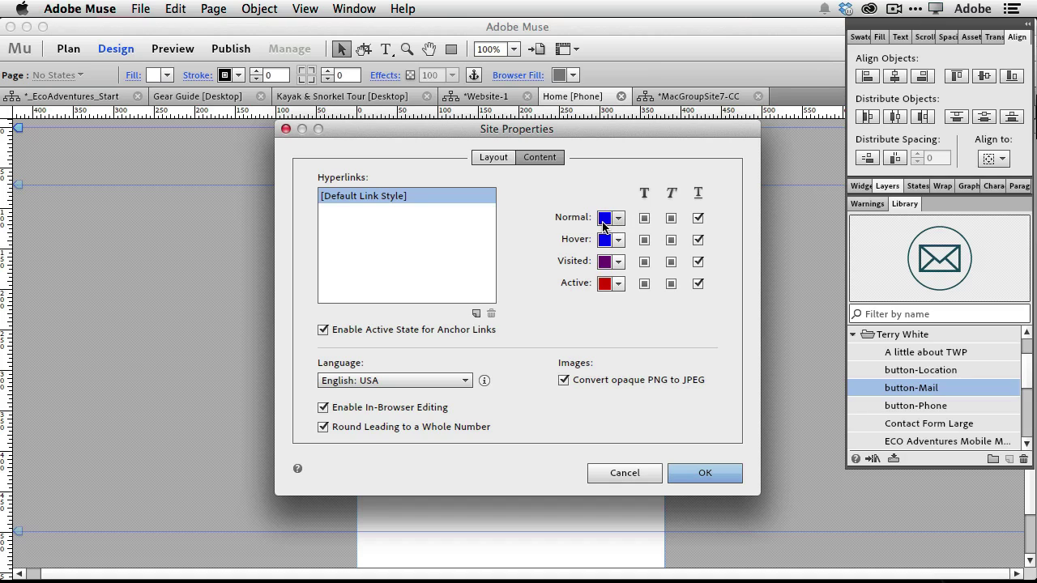
pyautogui.click(697, 220)
pyautogui.click(701, 472)
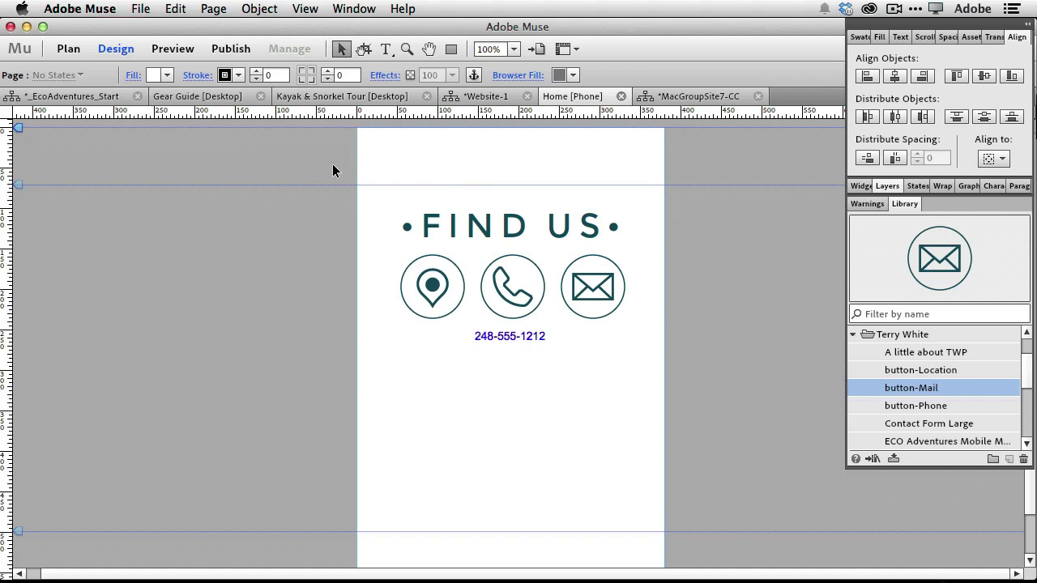
# Step: Set the default link style's Normal color to the light blue swatch 29ABE2 in the site properties
pyautogui.click(140, 9)
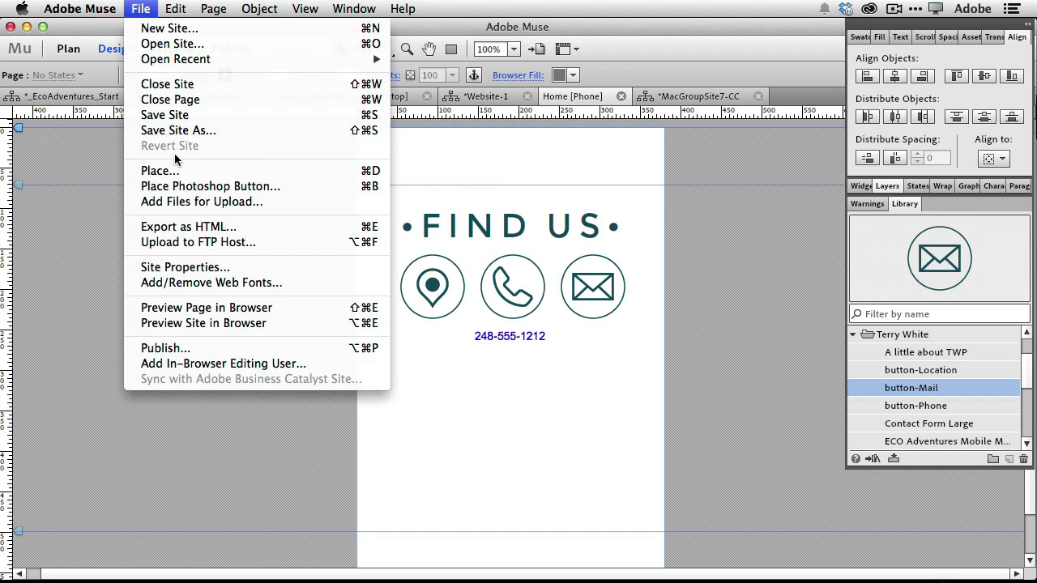
pyautogui.click(187, 267)
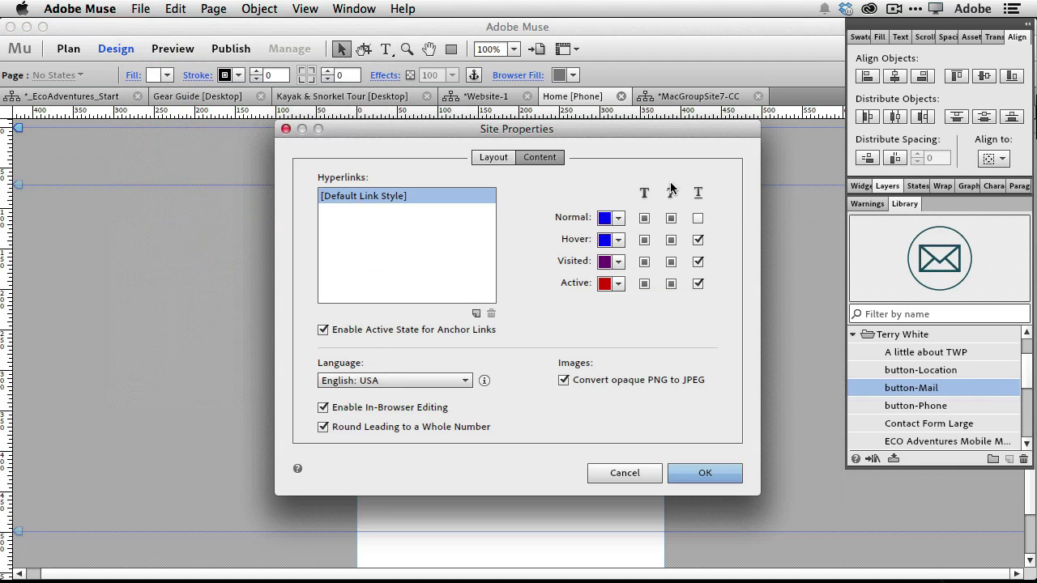
pyautogui.click(619, 218)
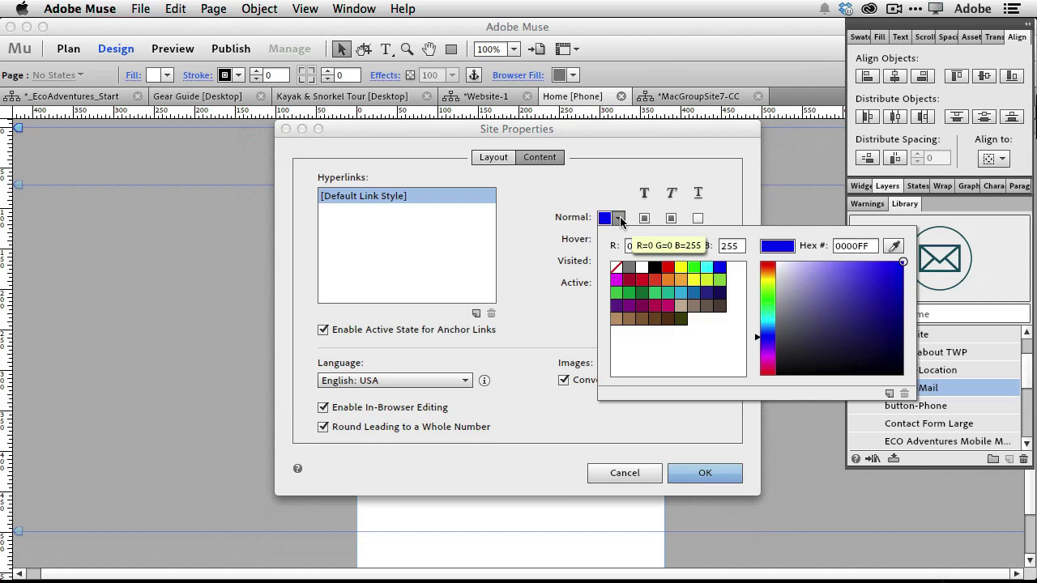
pyautogui.click(686, 294)
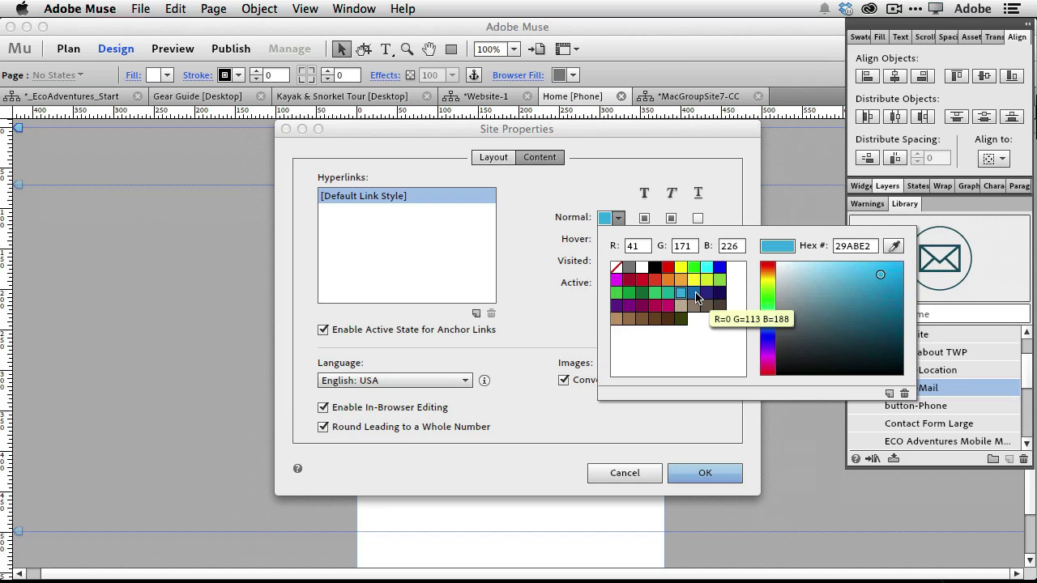
pyautogui.click(725, 168)
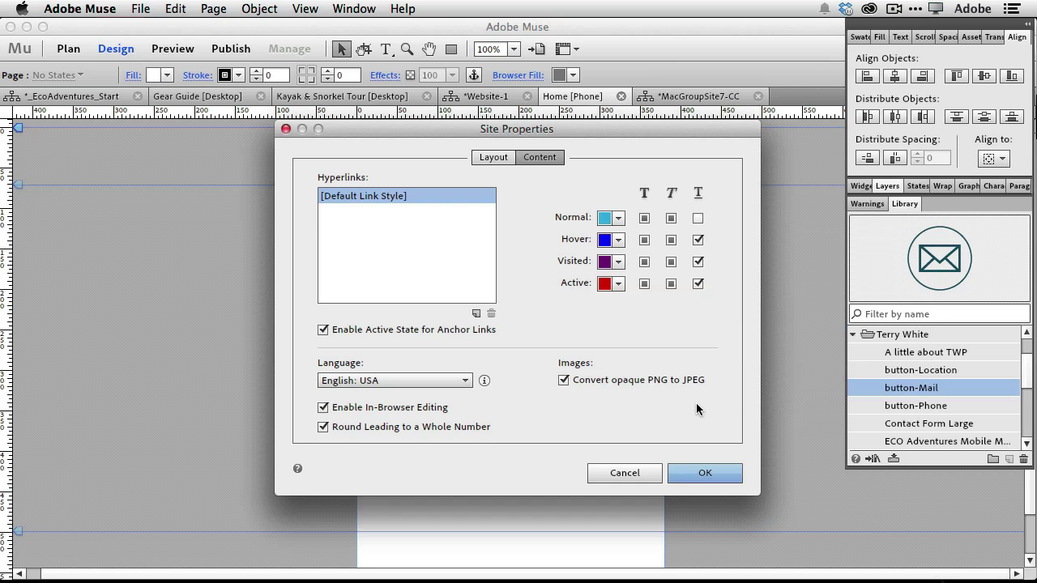
pyautogui.click(704, 475)
pyautogui.click(702, 477)
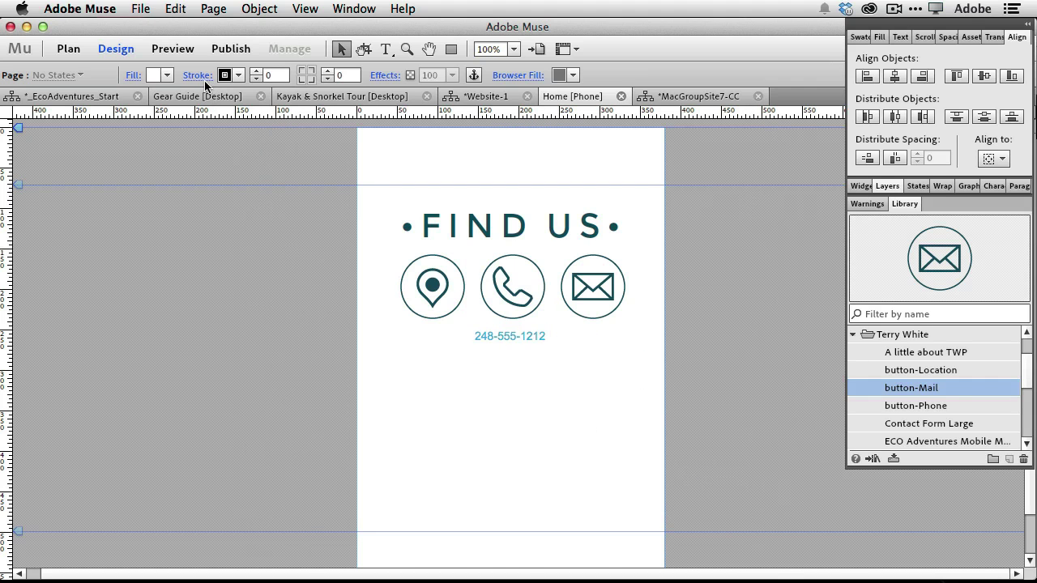
# Step: Check the phone page at iPhone 4 preview size and widen the phone number's text frame so the number fits on one line
pyautogui.click(173, 50)
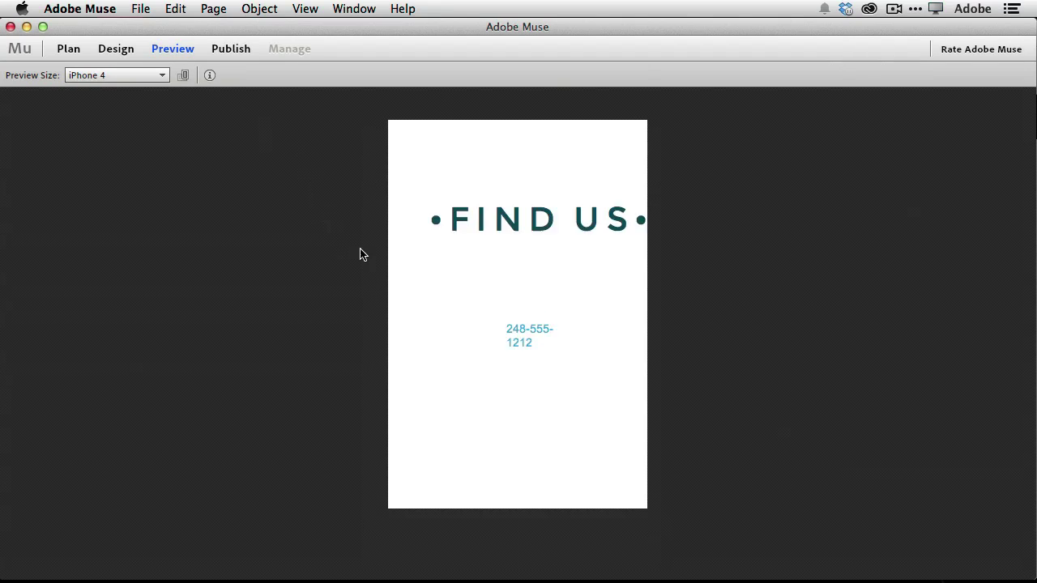
pyautogui.click(113, 49)
pyautogui.click(539, 345)
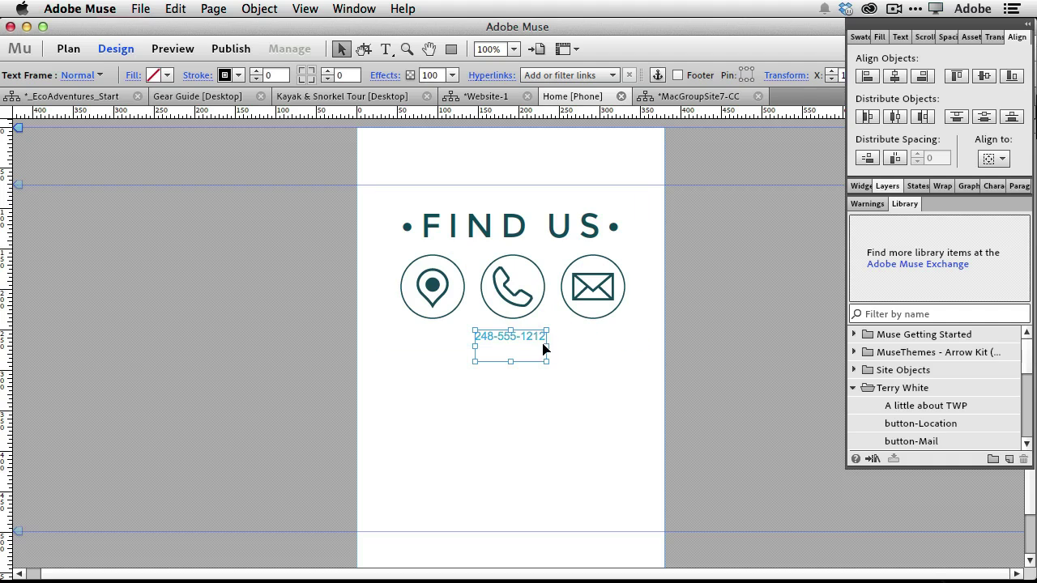
pyautogui.moveTo(546, 346); pyautogui.dragTo(526, 335)
pyautogui.click(168, 48)
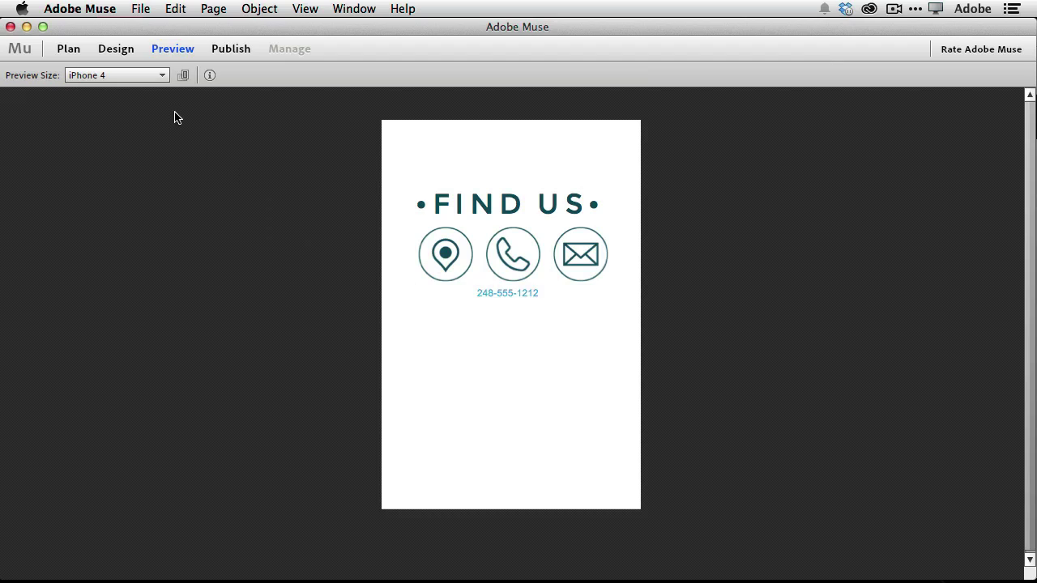
pyautogui.click(118, 51)
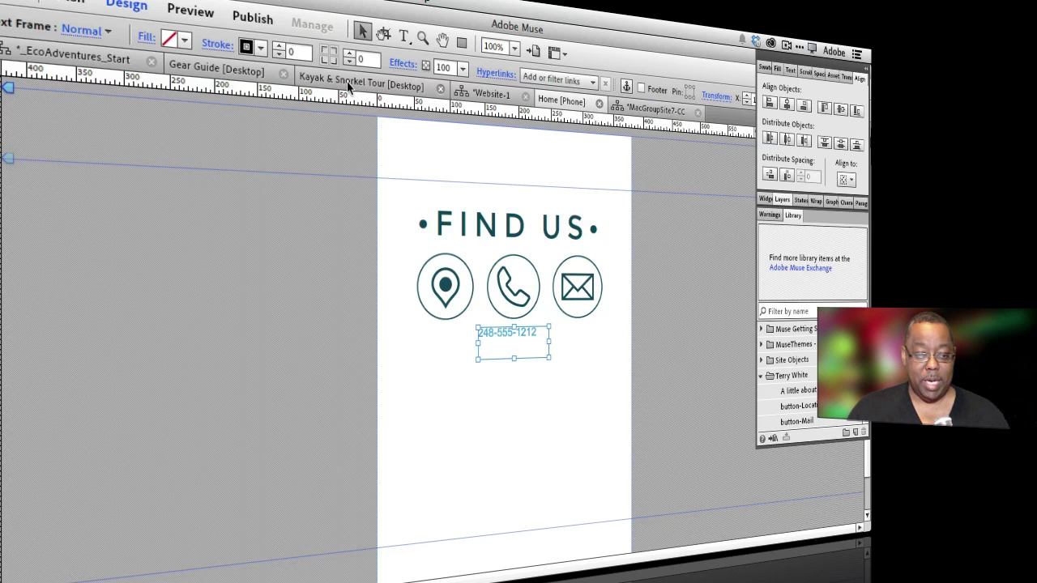
# Step: Examine the Gear Guide desktop page at 50% zoom, from its header through the backpack and sleeping bag sections
pyautogui.click(248, 73)
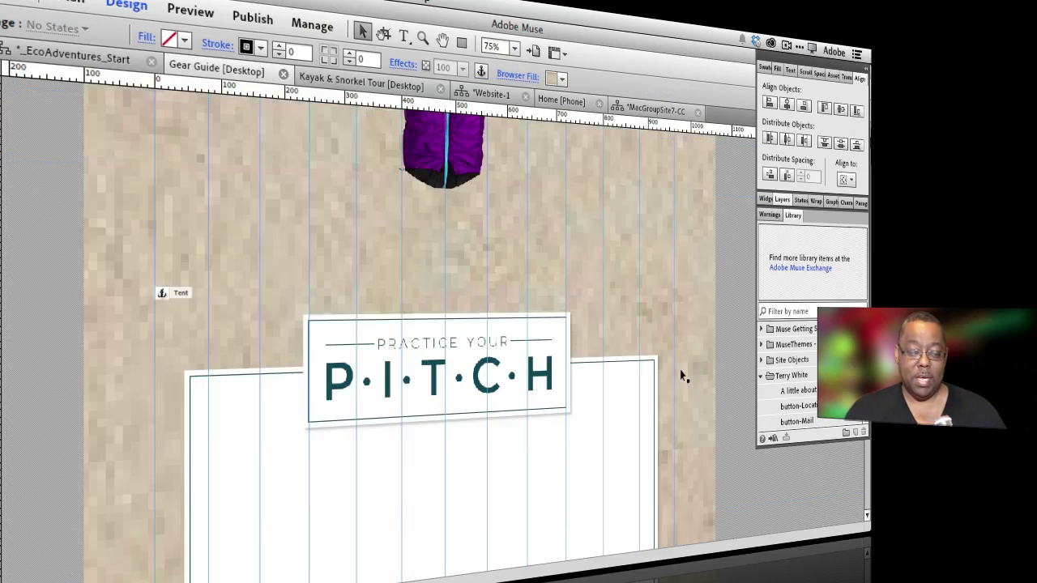
pyautogui.scroll(5, 706, 300)
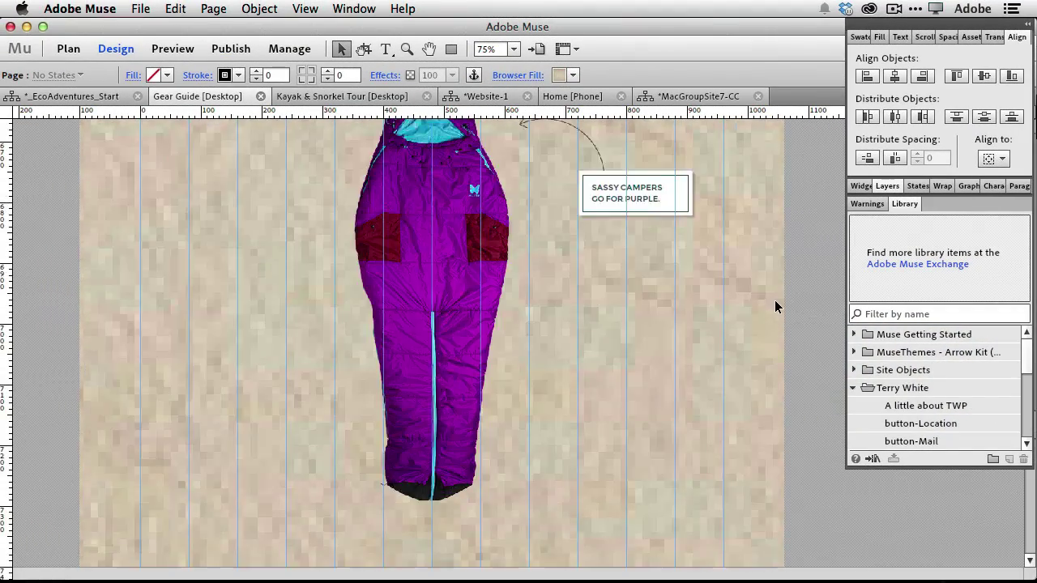
pyautogui.scroll(10, 775, 300)
pyautogui.press('super+minus')
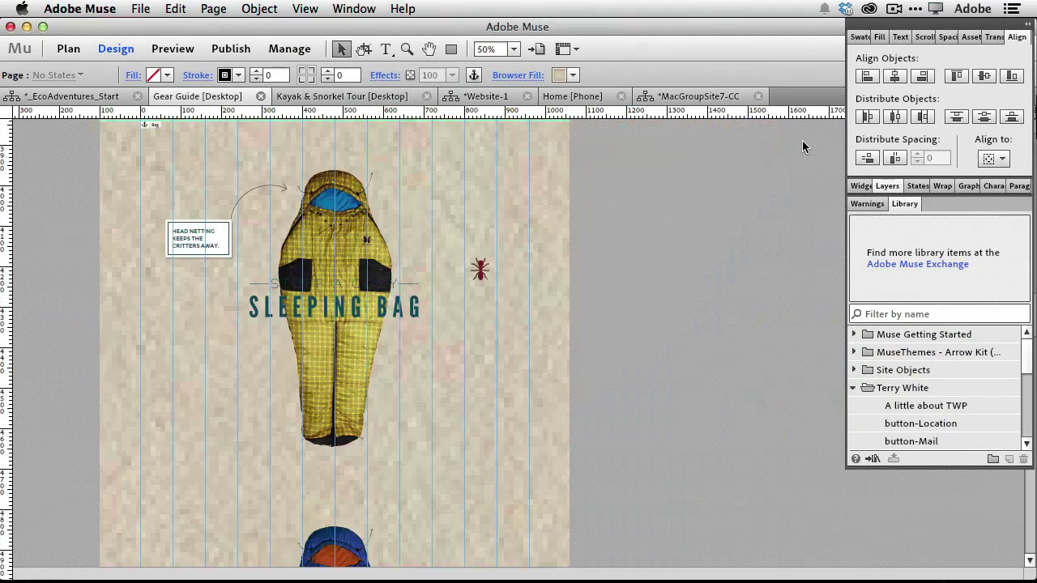
pyautogui.scroll(10, 638, 251)
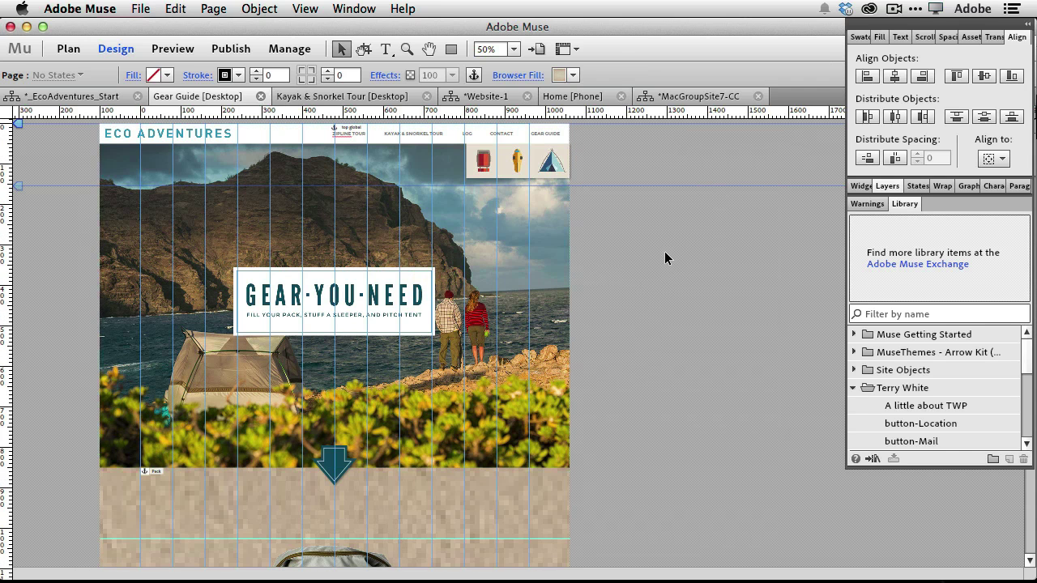
pyautogui.scroll(-3, 663, 253)
pyautogui.scroll(-15, 662, 250)
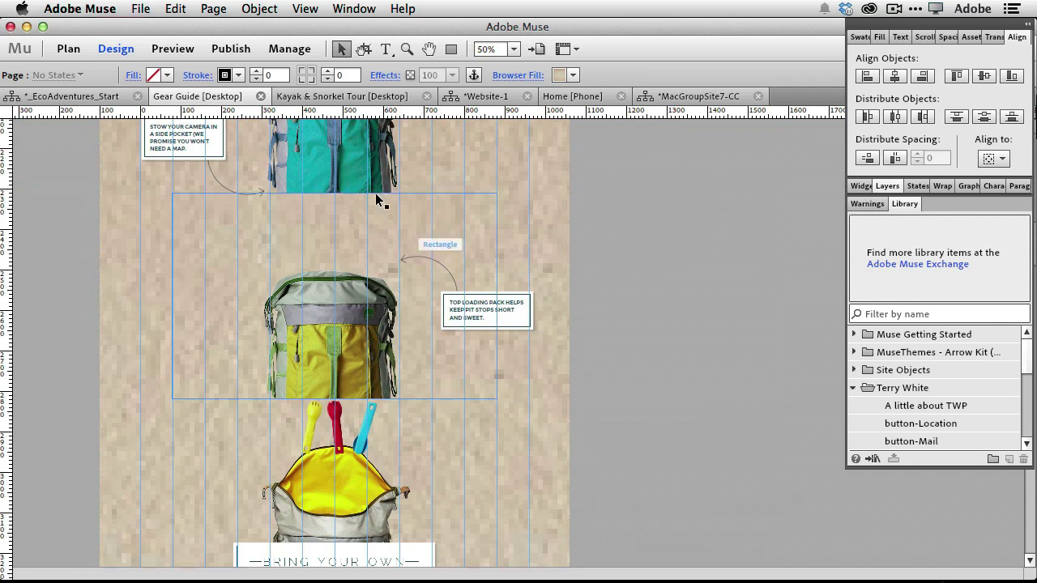
pyautogui.scroll(-20, 645, 378)
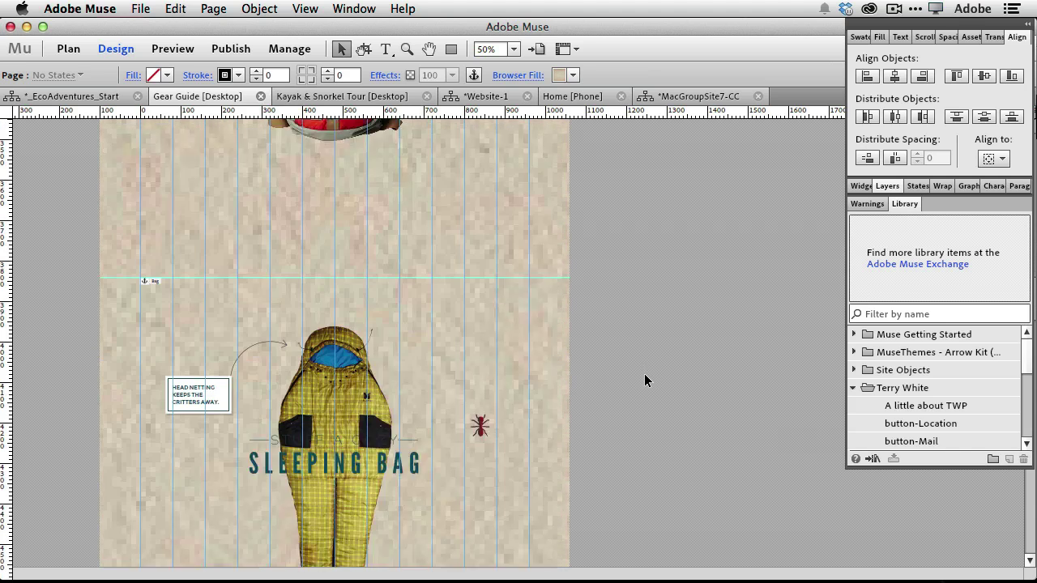
# Step: Place a Blank slideshow widget inside the empty white frame of the Practice Your Pitch section on the Gear Guide page
pyautogui.scroll(-20, 645, 376)
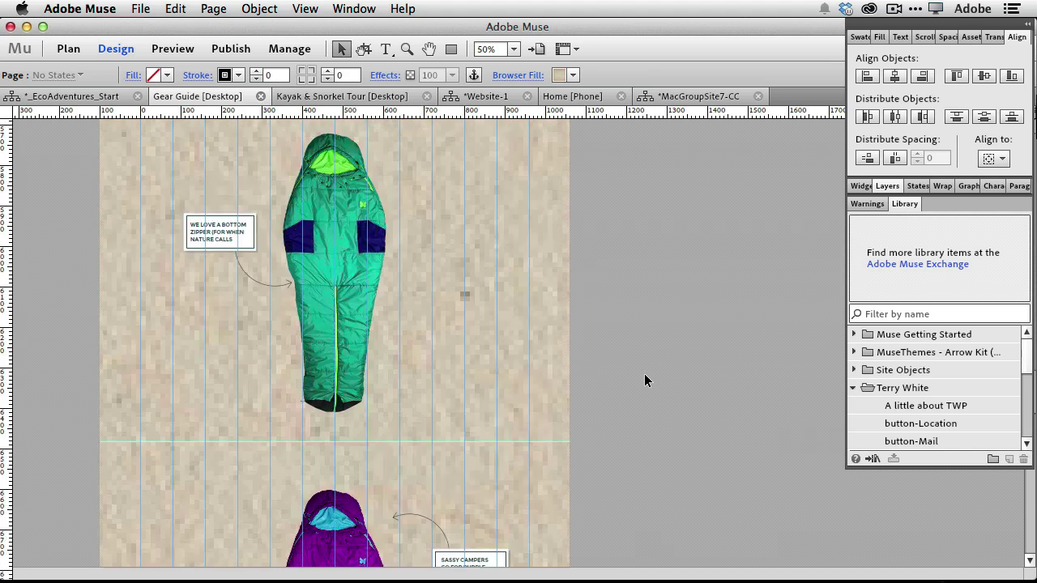
pyautogui.scroll(5, 644, 373)
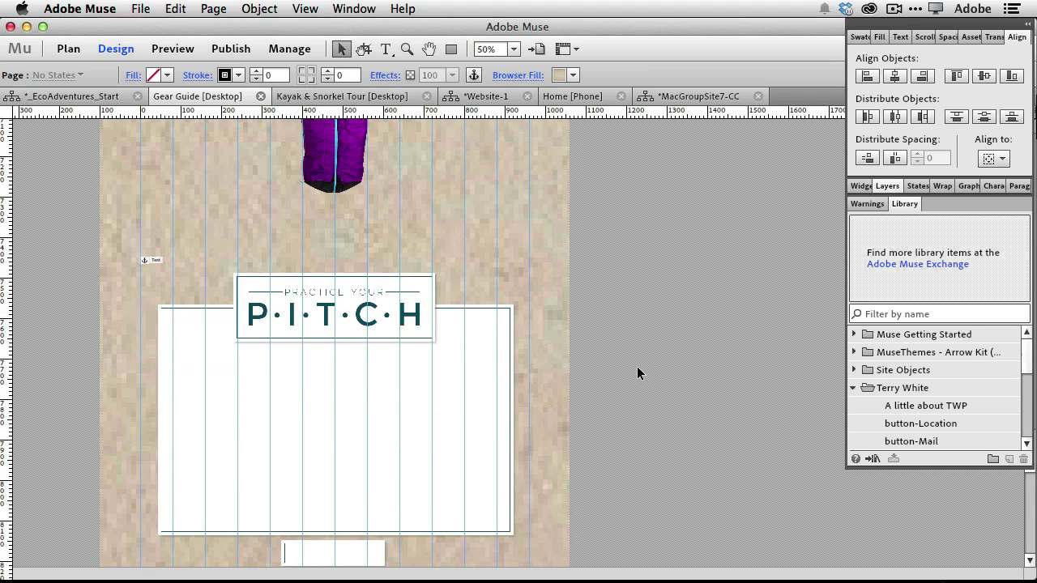
pyautogui.press('super+equal')
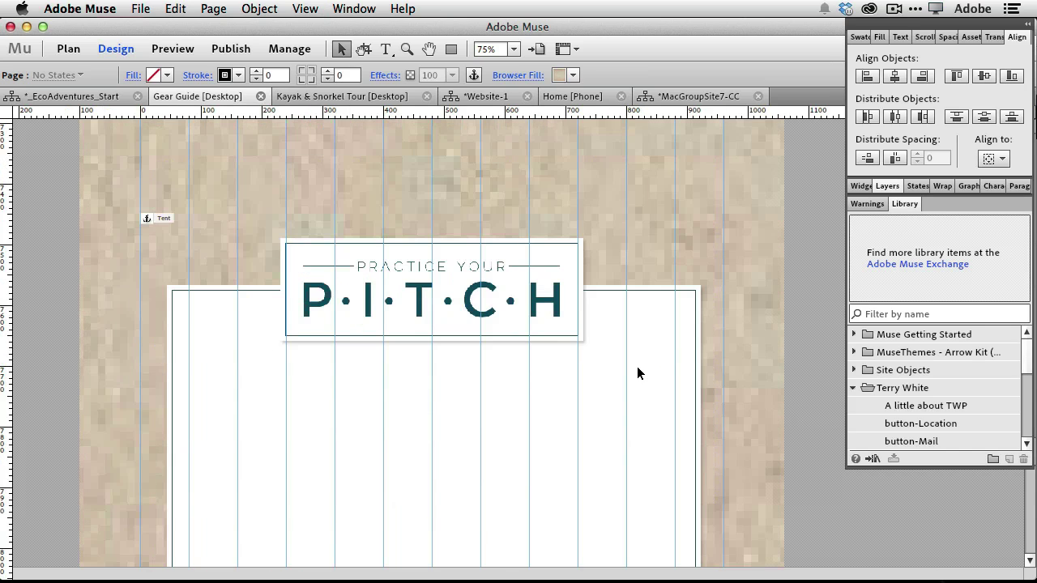
pyautogui.scroll(-10, 822, 338)
pyautogui.scroll(8, 821, 337)
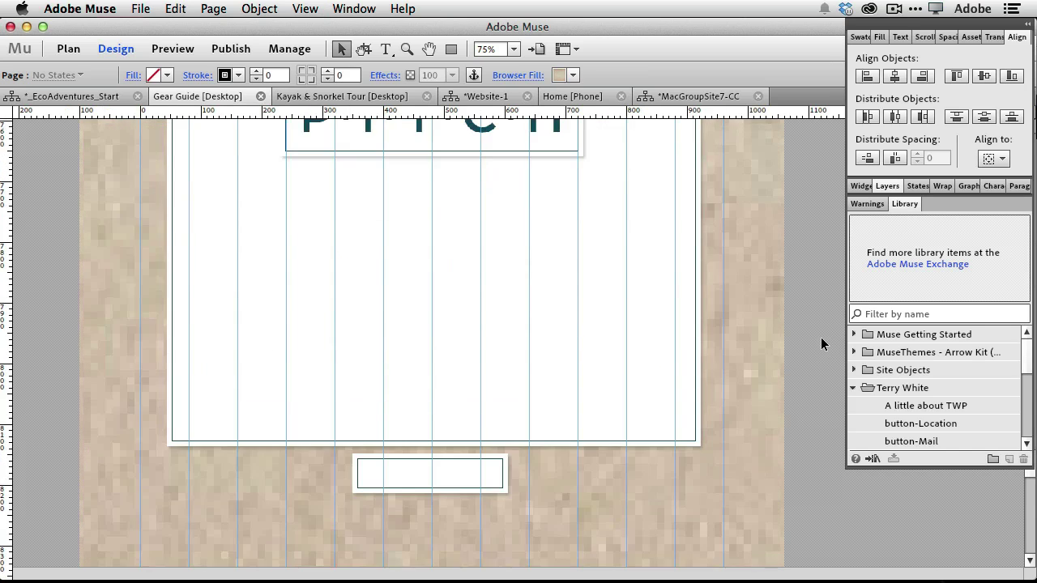
pyautogui.scroll(3, 821, 339)
pyautogui.scroll(-5, 822, 338)
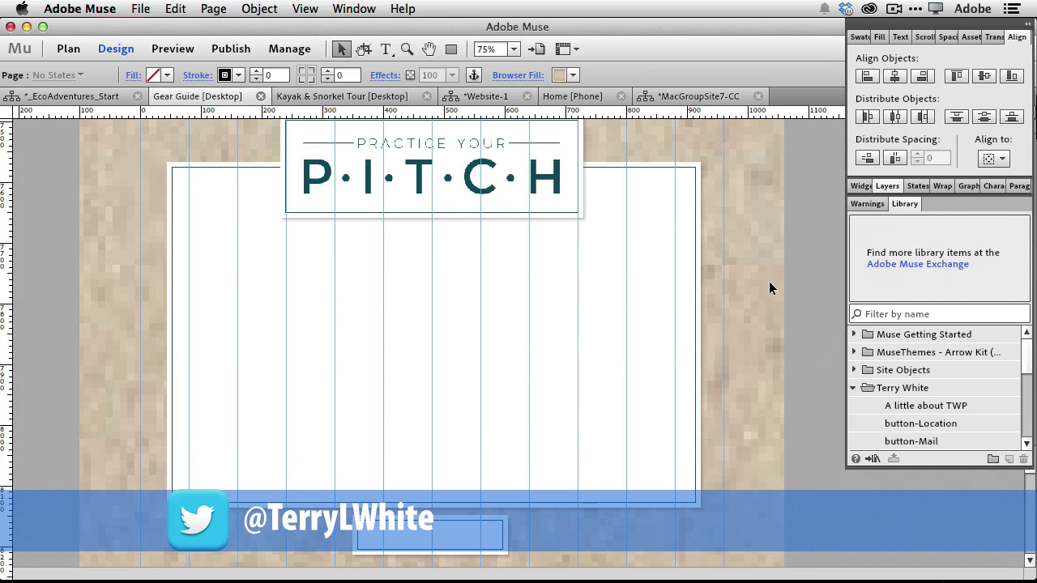
pyautogui.click(861, 188)
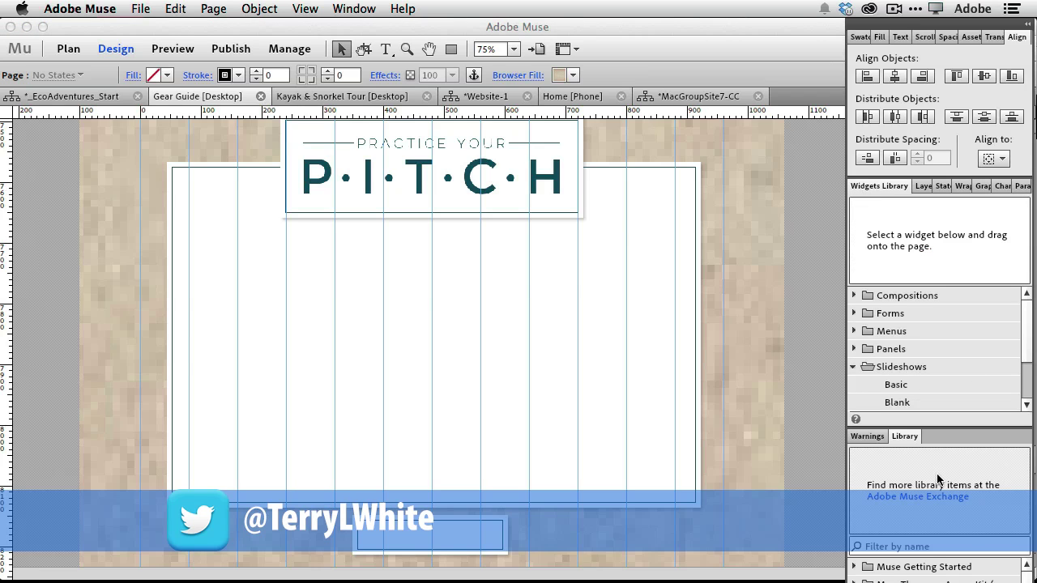
pyautogui.moveTo(897, 402); pyautogui.dragTo(238, 248)
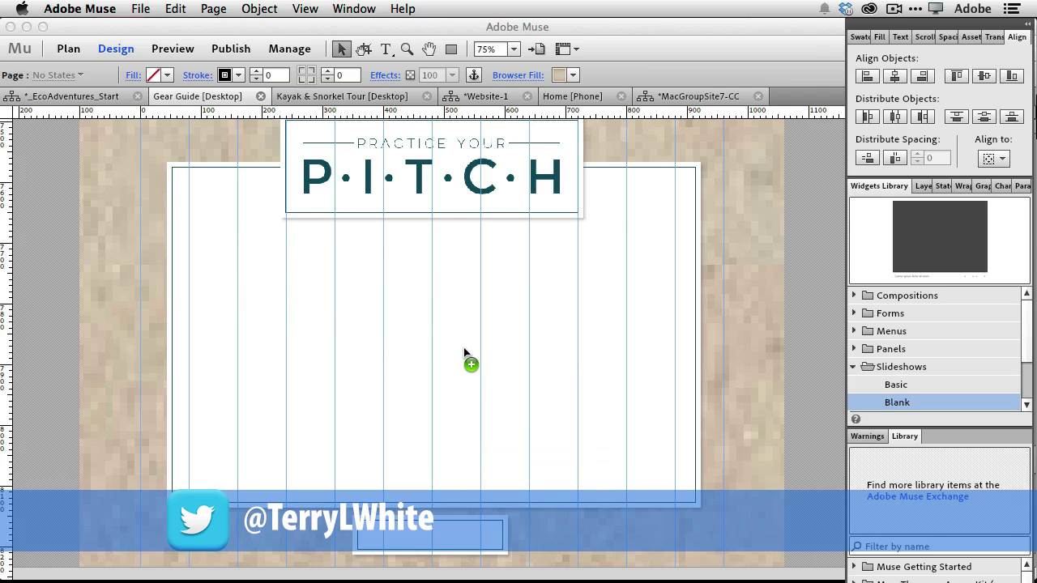
# Step: Turn off the slideshow's captions and counter, and move it within the white frame to X 80, Y 7662
pyautogui.click(638, 419)
pyautogui.click(638, 438)
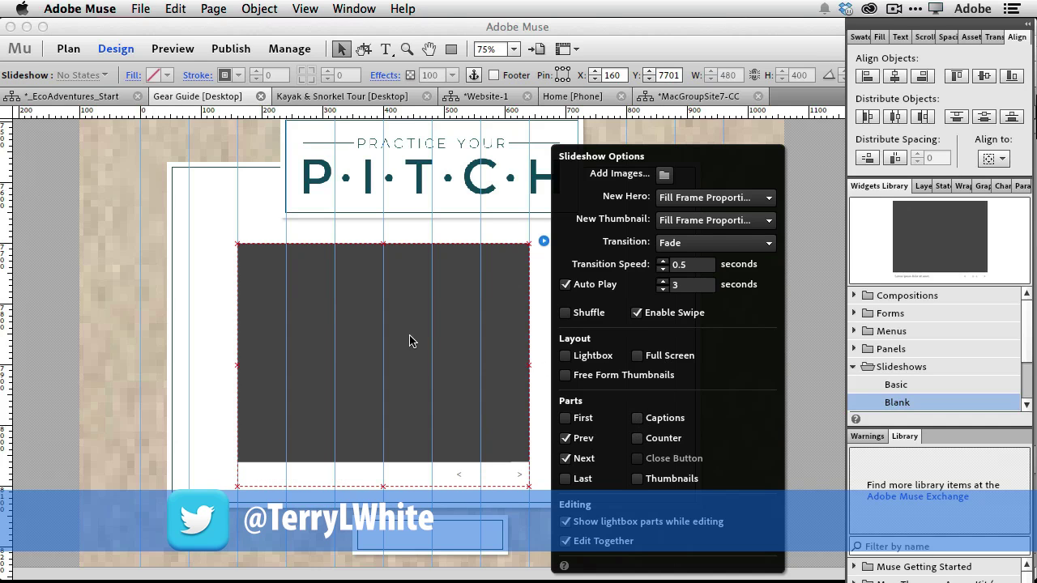
pyautogui.moveTo(470, 359); pyautogui.dragTo(418, 334)
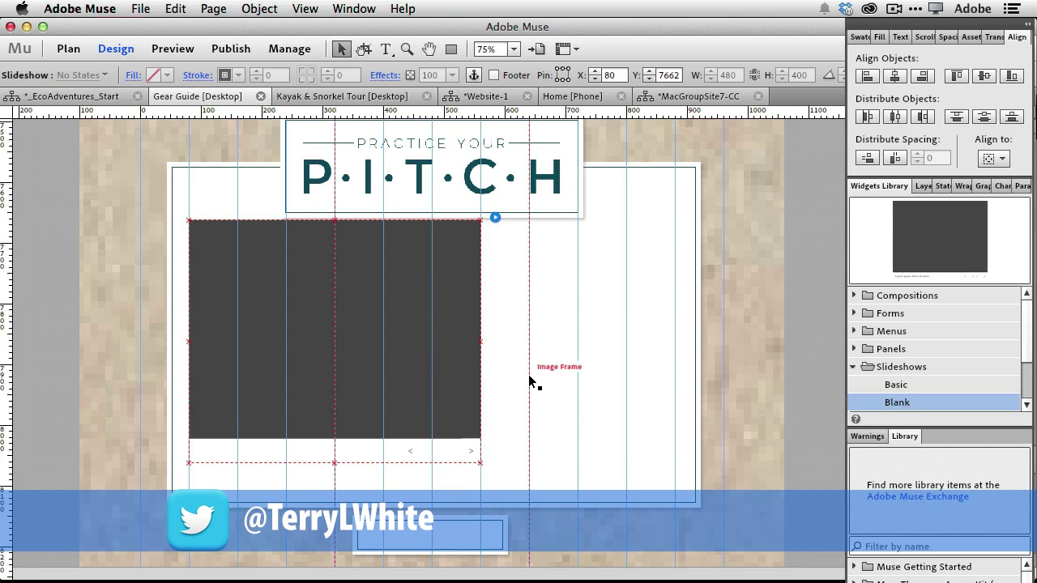
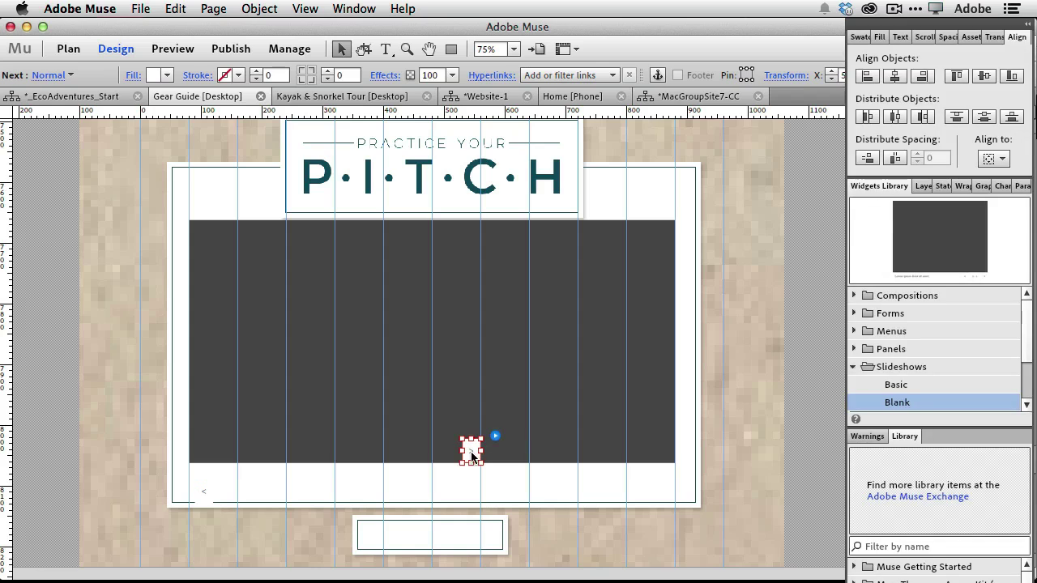
# Step: Place the Next and Prev arrows level beneath the hero image's two ends, and slightly extend the hero image at its bottom and top edges
pyautogui.moveTo(476, 460); pyautogui.dragTo(659, 492)
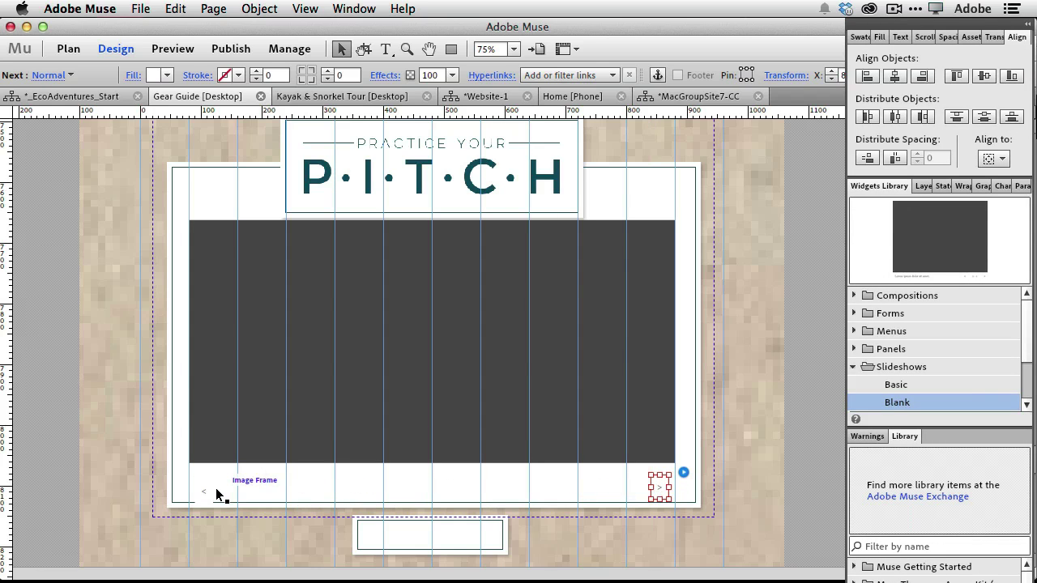
pyautogui.moveTo(205, 492); pyautogui.dragTo(205, 492)
pyautogui.click(340, 446)
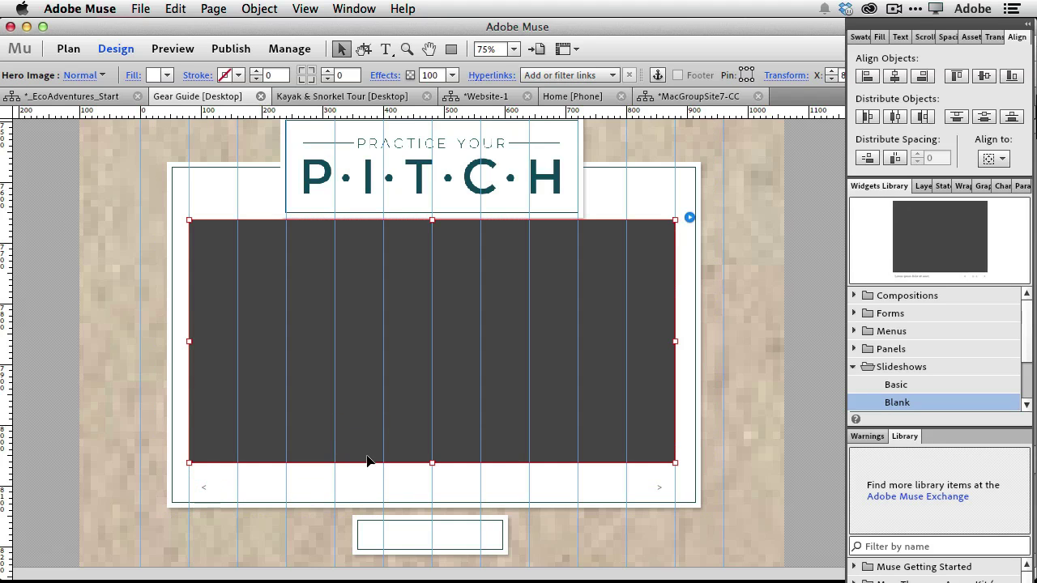
pyautogui.moveTo(432, 462); pyautogui.dragTo(432, 472)
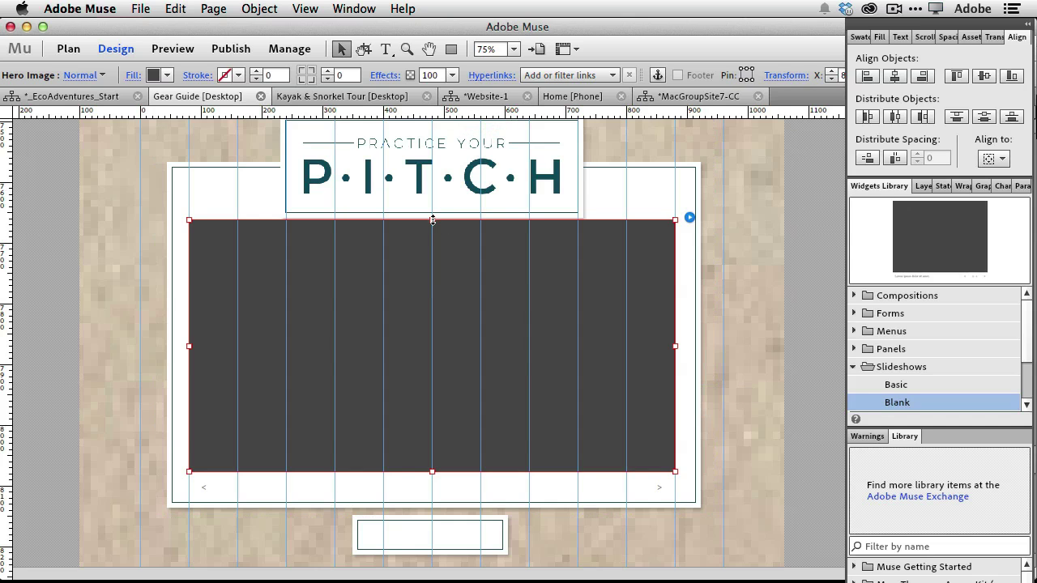
pyautogui.moveTo(433, 219); pyautogui.dragTo(432, 216)
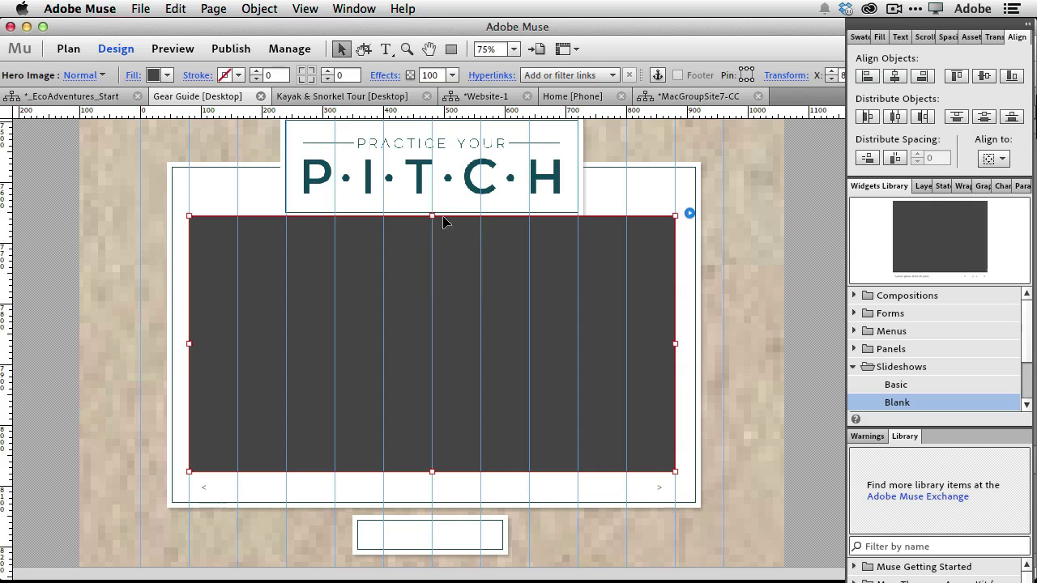
# Step: Start adding images to the slideshow and go to the MuseCC_DemoAssets folder
pyautogui.click(690, 214)
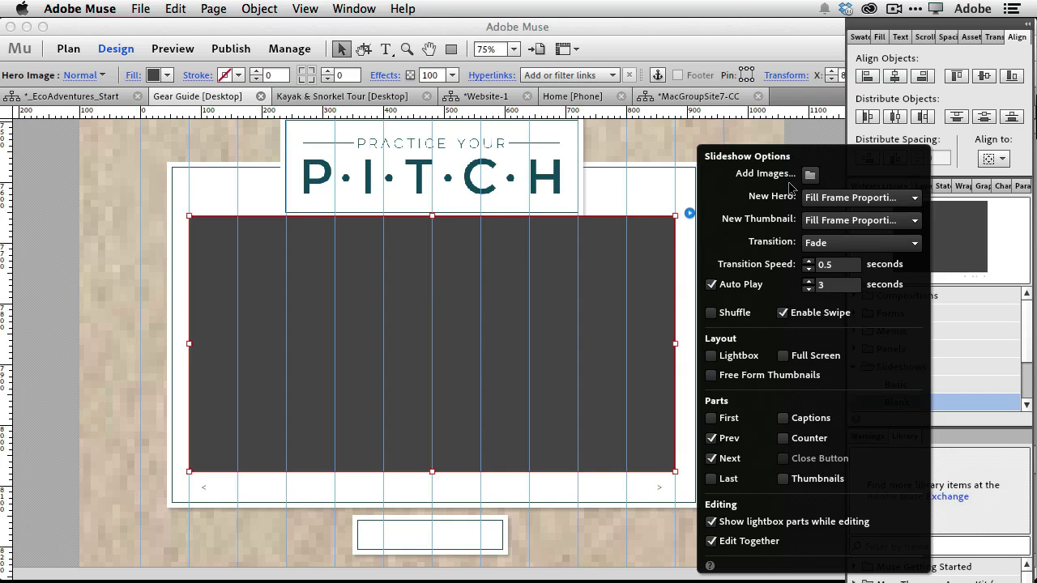
pyautogui.click(811, 175)
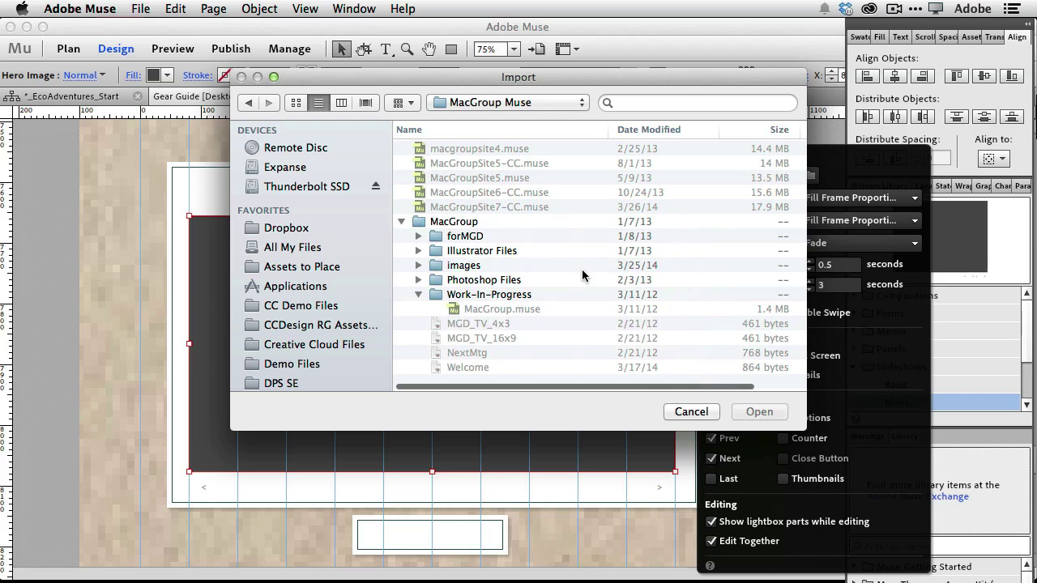
pyautogui.click(490, 106)
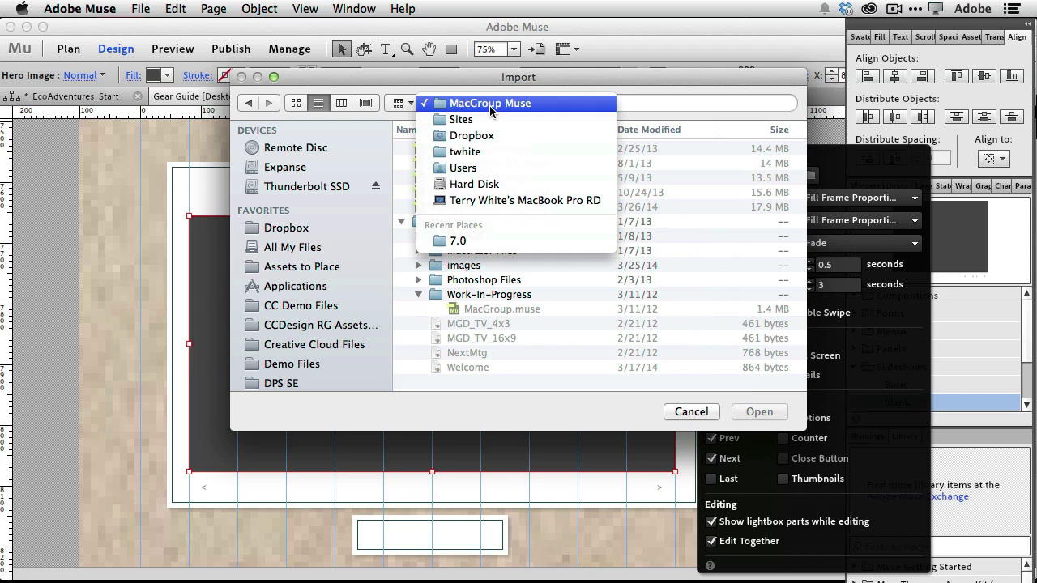
pyautogui.click(490, 103)
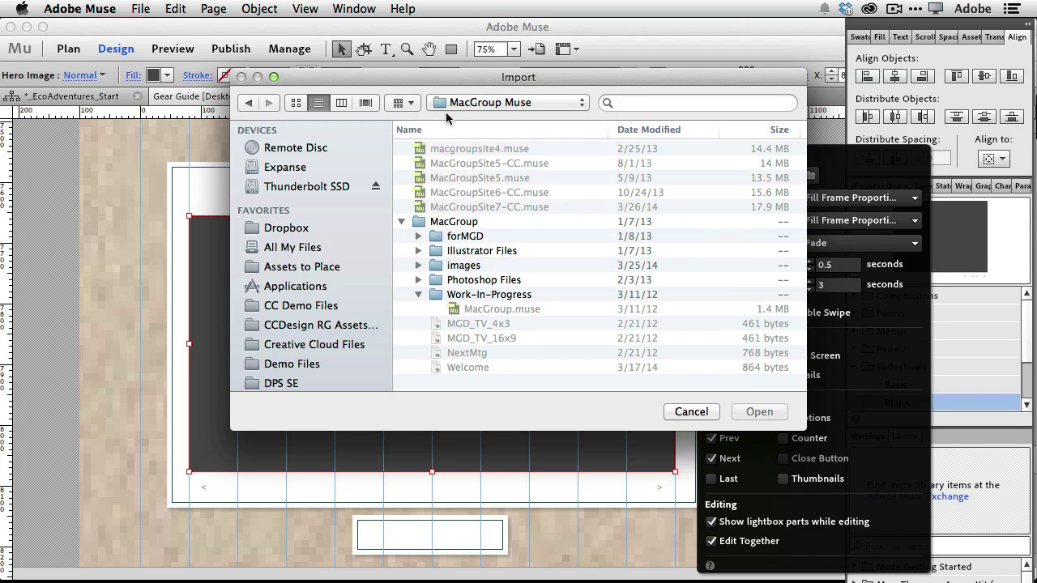
pyautogui.scroll(-4, 324, 324)
pyautogui.click(329, 321)
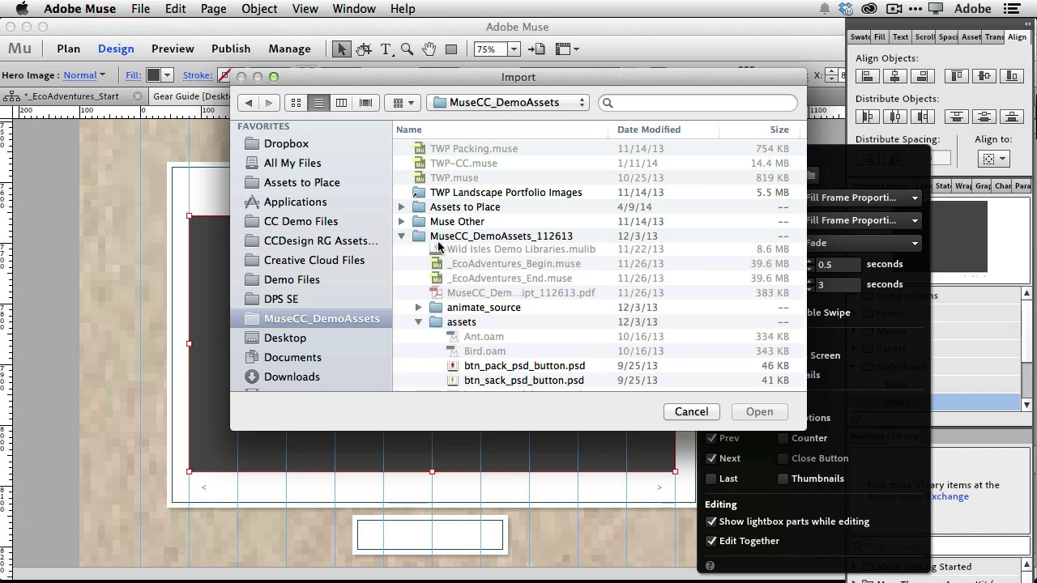
# Step: Import all the tent photos from tent009.jpg through tent178.jpg into the slideshow, and close its options
pyautogui.click(401, 236)
pyautogui.scroll(-20, 460, 324)
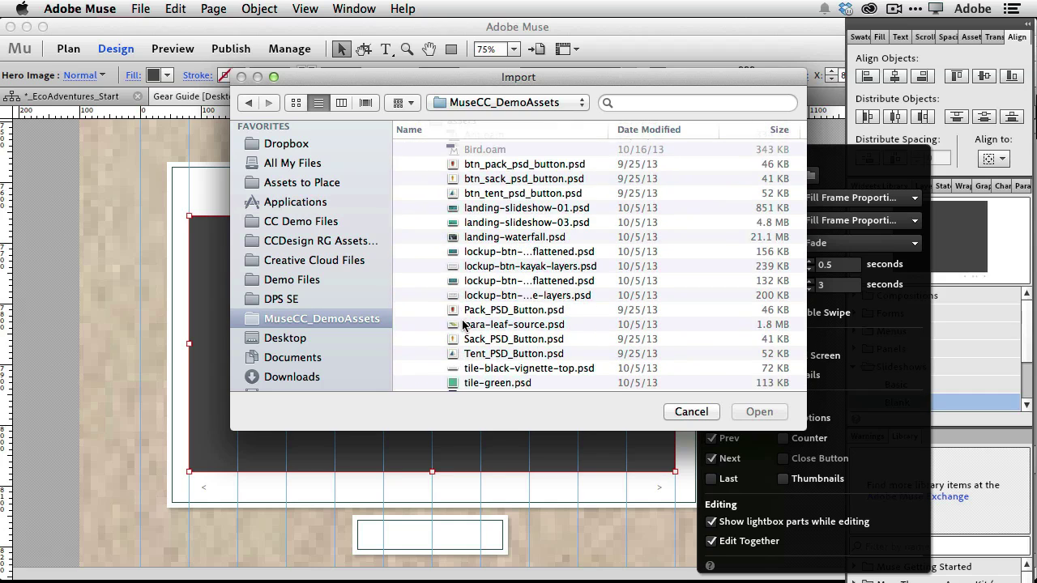
pyautogui.scroll(-20, 464, 324)
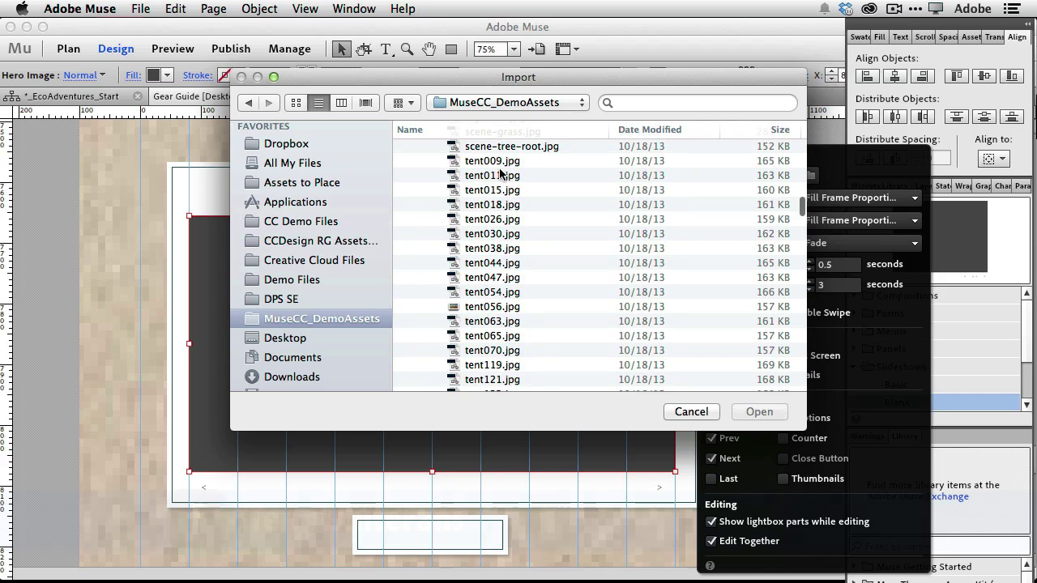
pyautogui.click(492, 160)
pyautogui.scroll(-5, 544, 237)
pyautogui.scroll(-15, 543, 240)
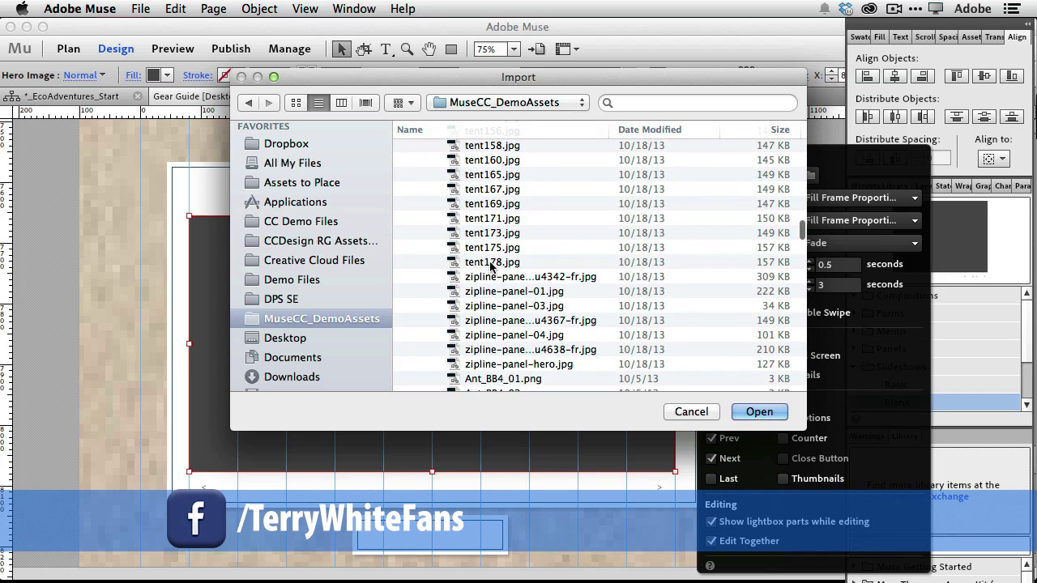
pyautogui.keyDown('shift'); pyautogui.click(492, 262); pyautogui.keyUp('shift')
pyautogui.click(760, 411)
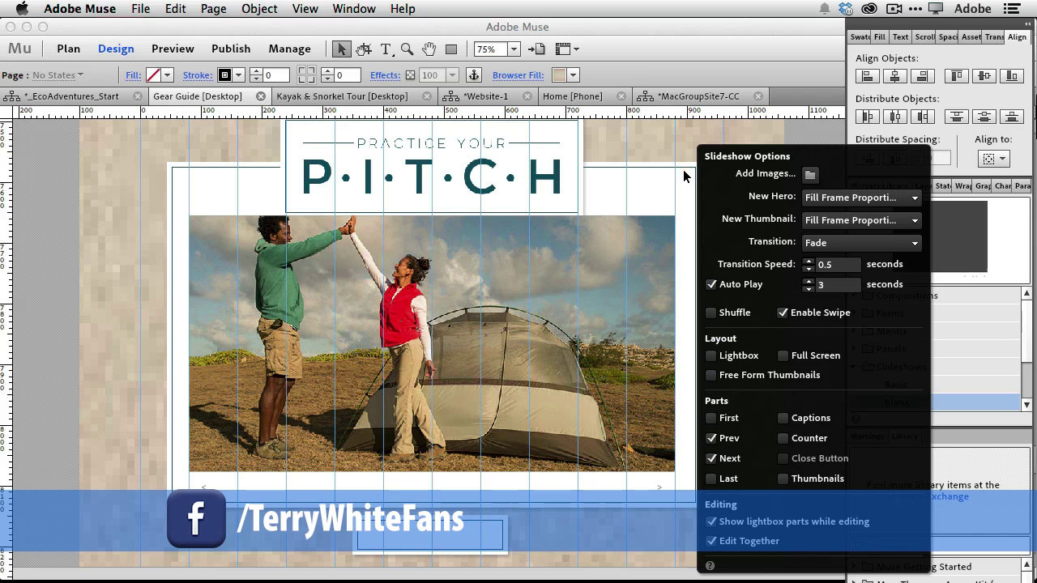
pyautogui.click(691, 188)
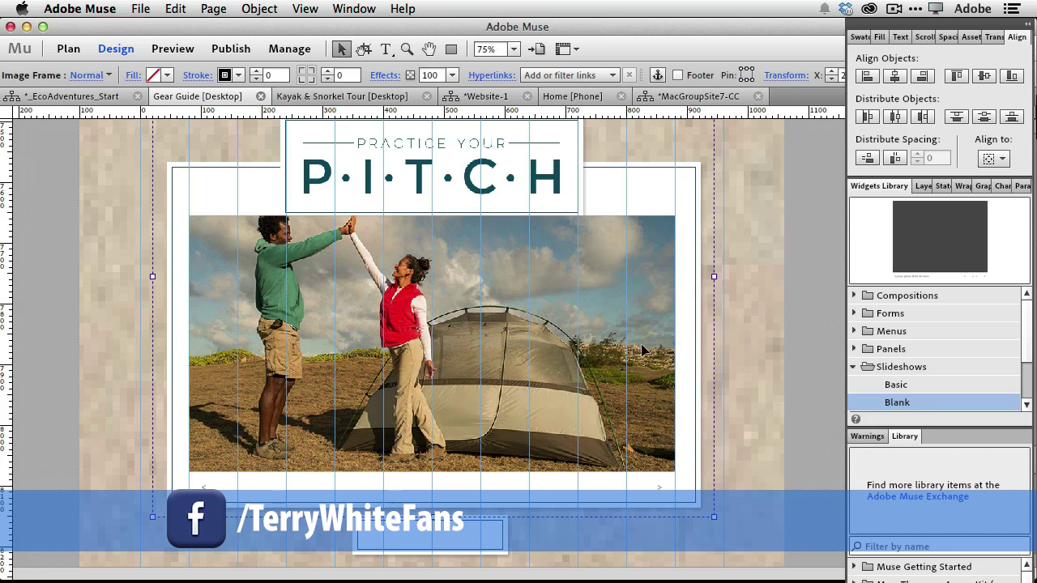
# Step: Check the white image frame's scroll motion settings, and enable scroll motion for the slideshow
pyautogui.click(657, 341)
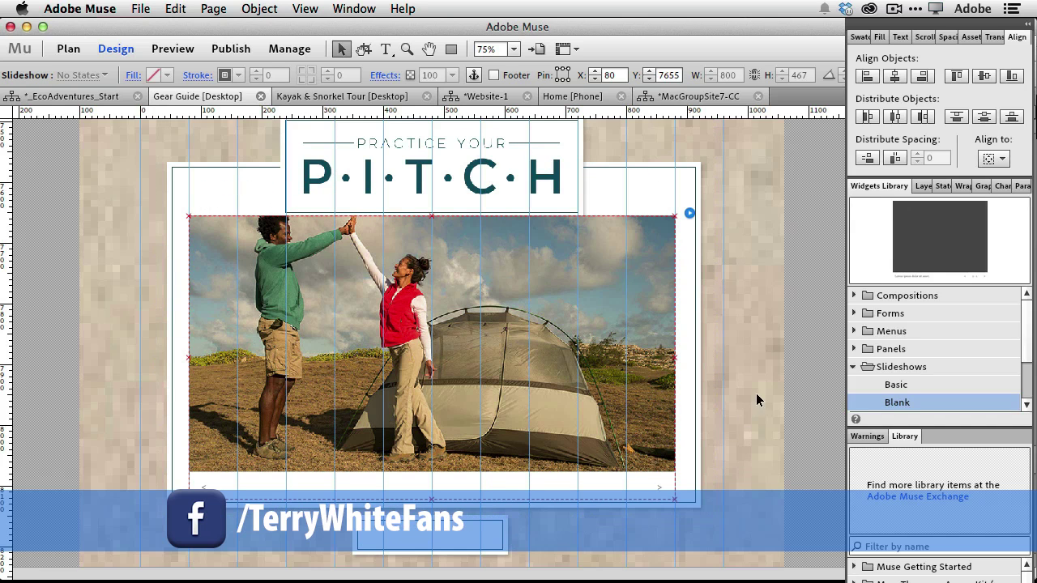
pyautogui.click(928, 38)
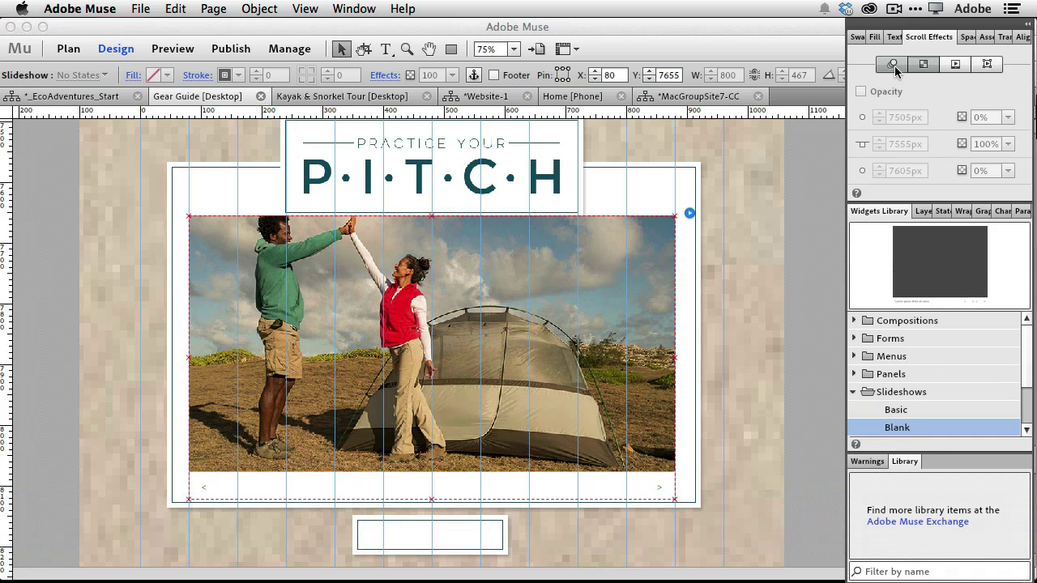
pyautogui.click(892, 64)
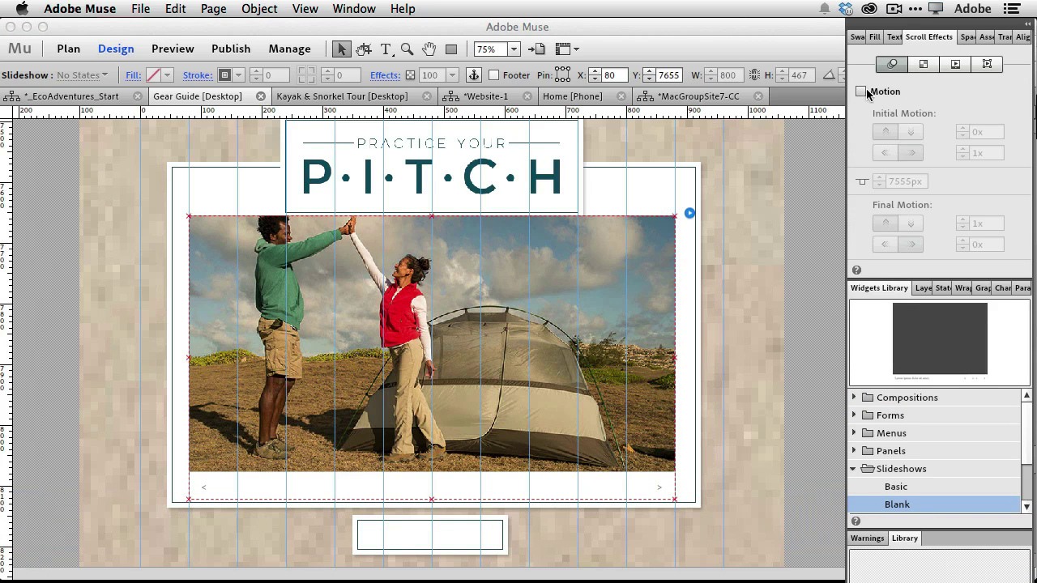
pyautogui.click(631, 172)
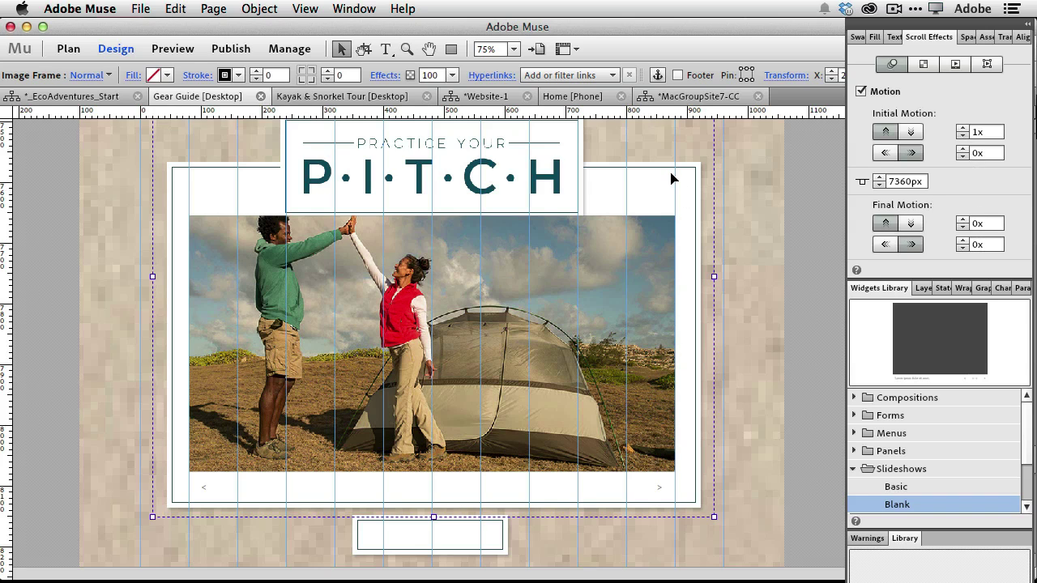
pyautogui.click(640, 249)
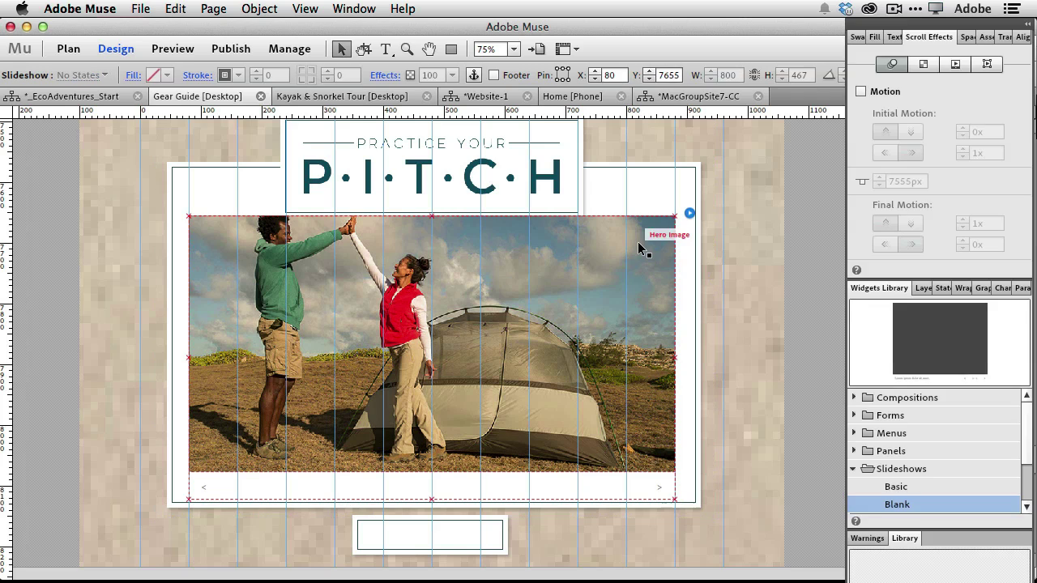
pyautogui.click(861, 91)
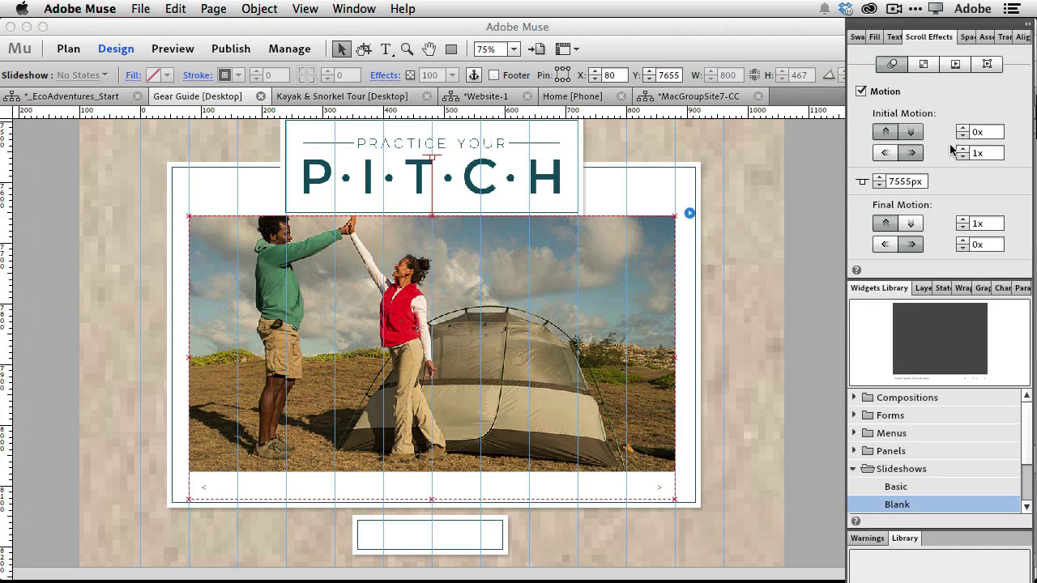
# Step: Set the slideshow's initial motion to 1x vertical and 0x horizontal, and its final vertical motion to 0x
pyautogui.click(981, 132)
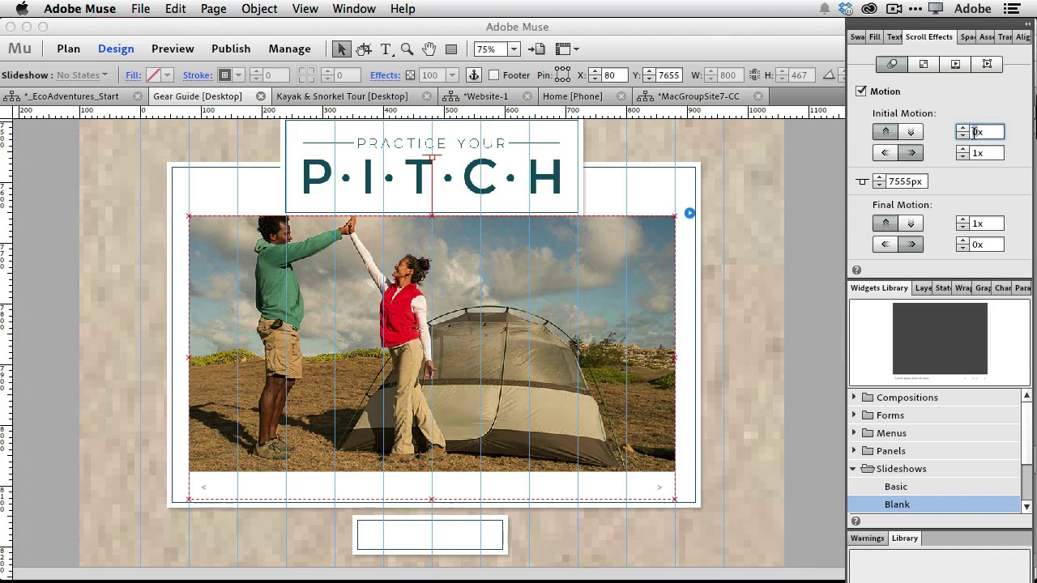
pyautogui.press('Tab')
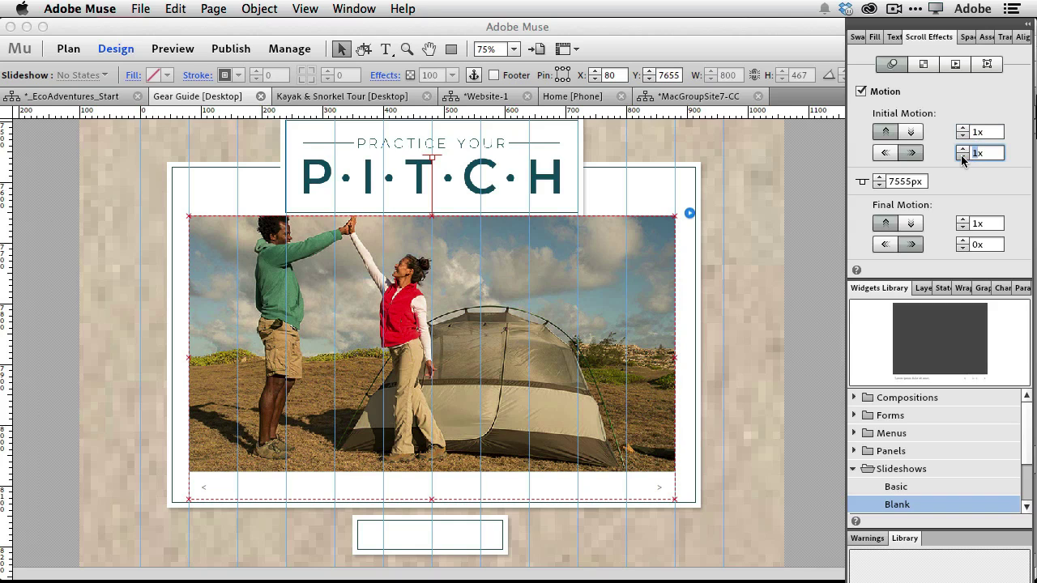
pyautogui.click(977, 224)
pyautogui.write('0')
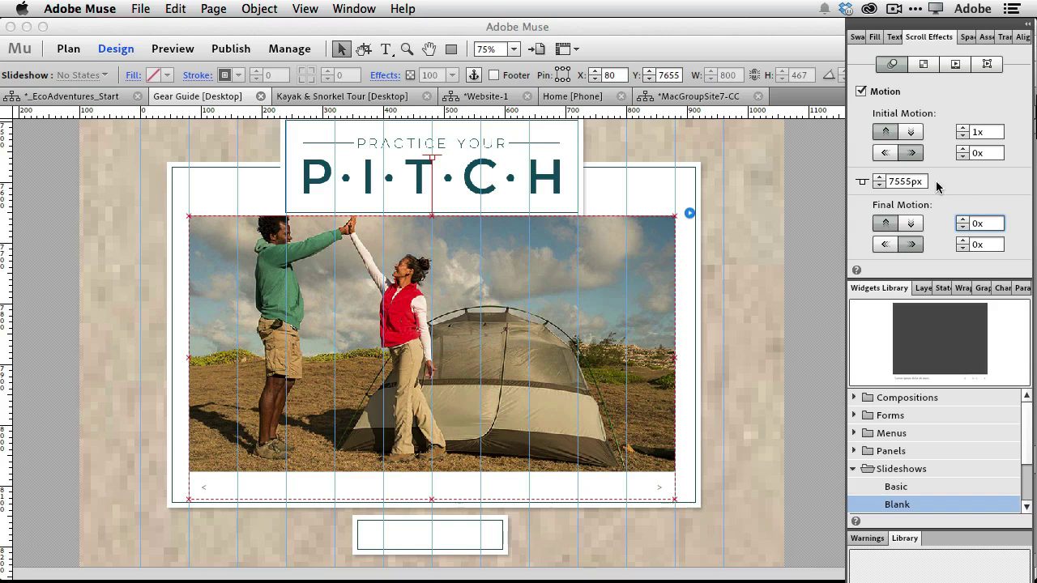
# Step: Set the key position of the slideshow's scroll motion to 7360 px
pyautogui.moveTo(910, 183); pyautogui.dragTo(900, 185)
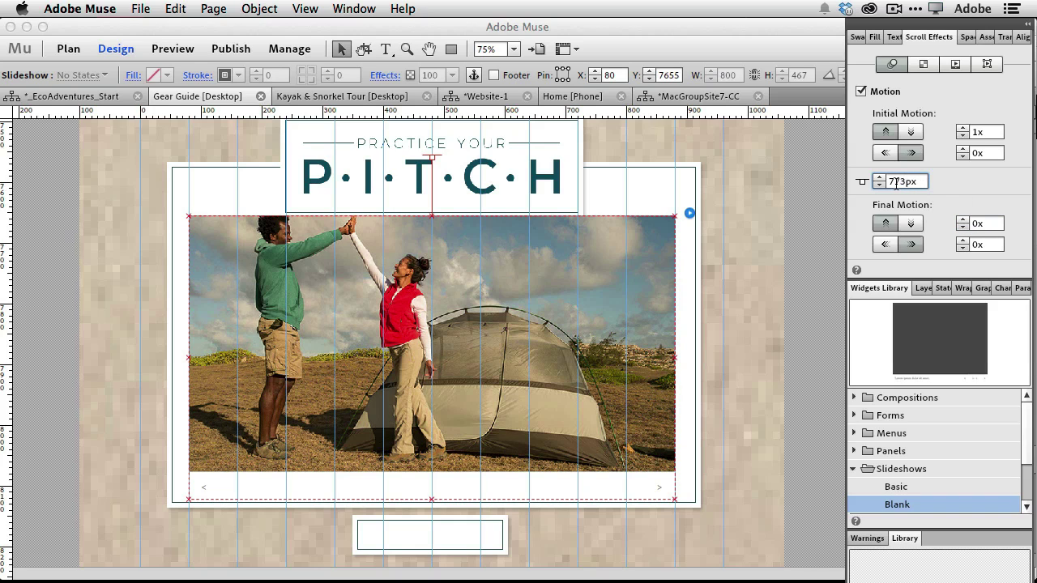
pyautogui.press('BackSpace')
pyautogui.write('60')
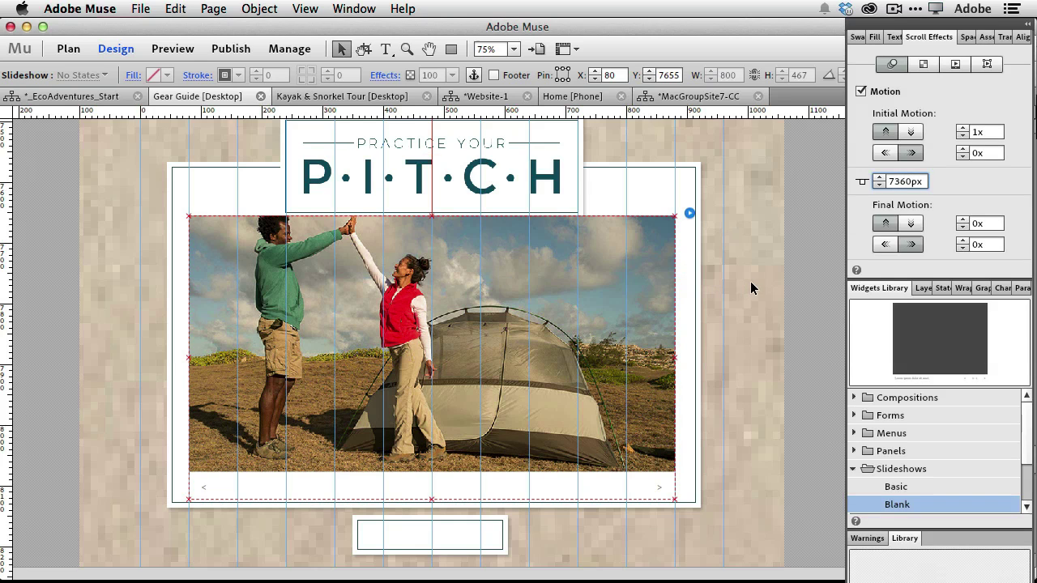
# Step: Enable the slideshow's scroll effect with its key position at 7360 px, and make it switch slides every 30 px
pyautogui.click(727, 311)
pyautogui.click(671, 302)
pyautogui.click(955, 64)
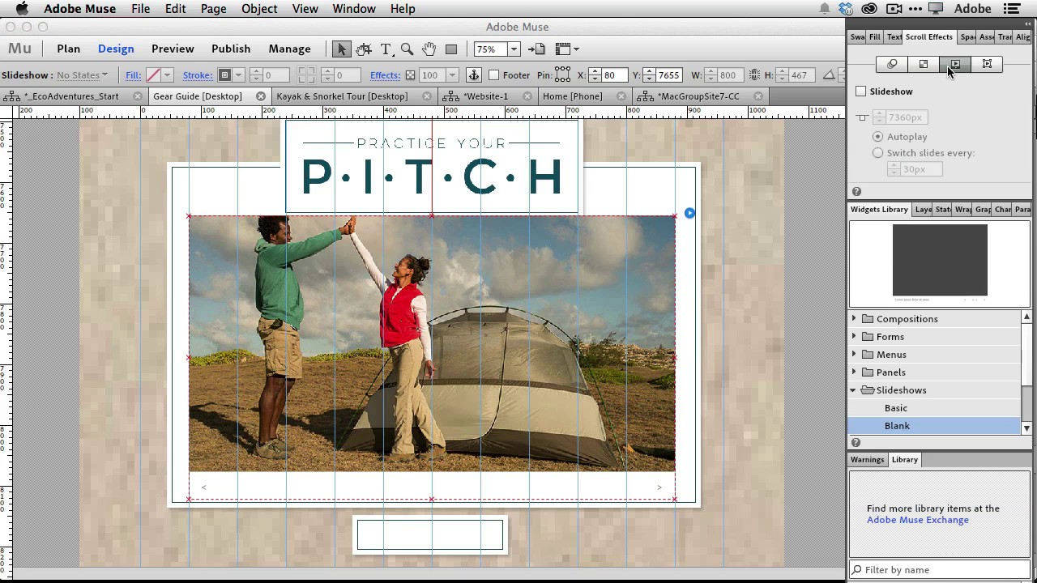
pyautogui.click(879, 92)
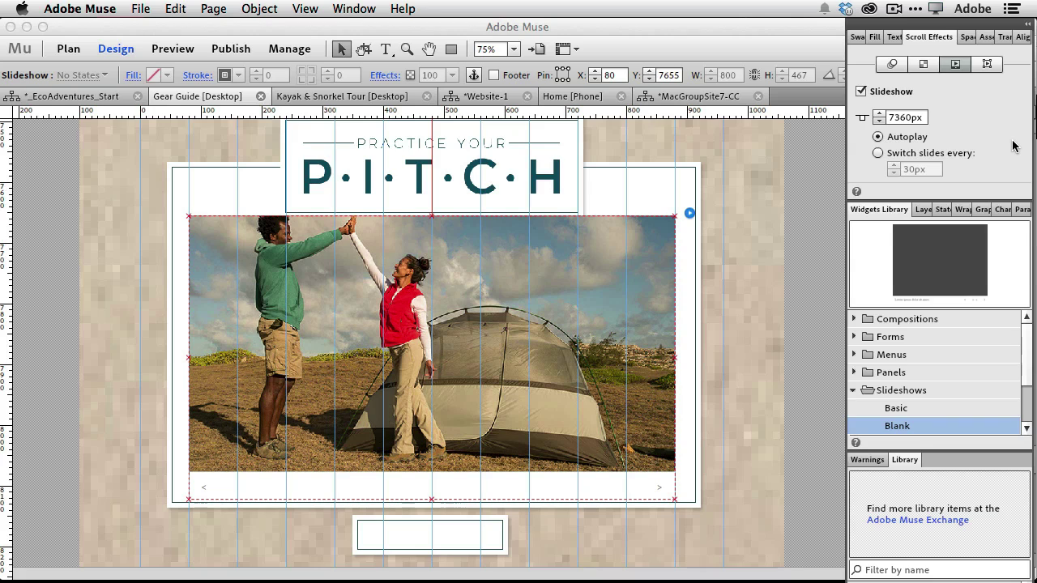
pyautogui.click(913, 156)
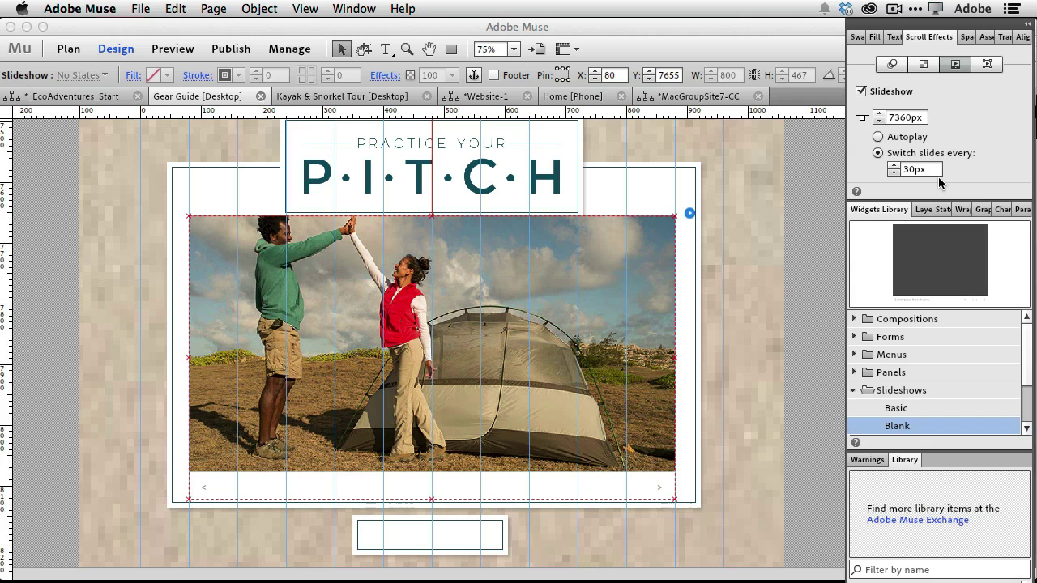
# Step: Preview the Gear Guide page in the browser and examine its scroll effects down to the Practice Your Pitch slideshow
pyautogui.click(140, 9)
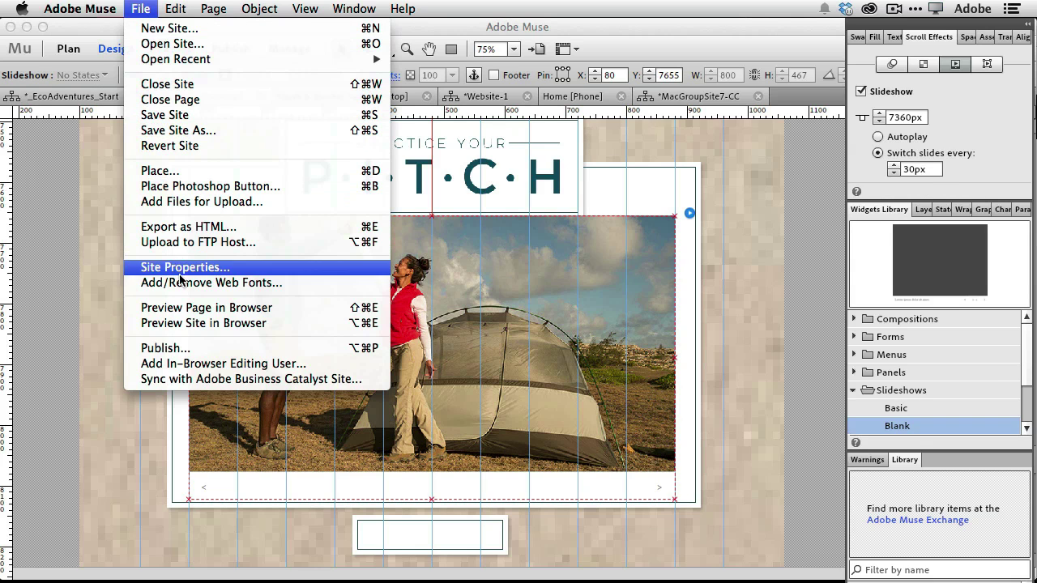
pyautogui.click(190, 307)
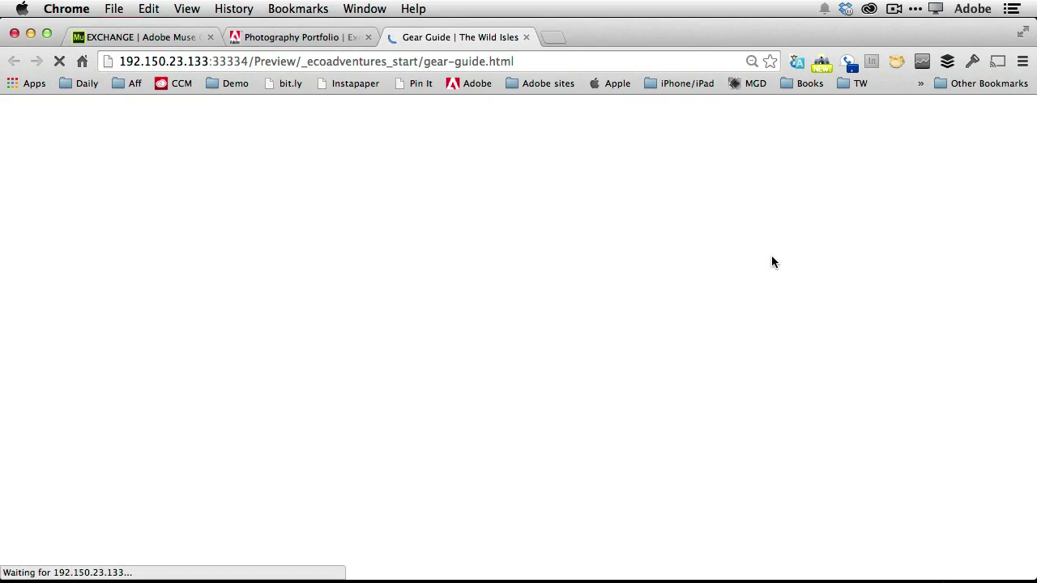
pyautogui.scroll(-5, 952, 245)
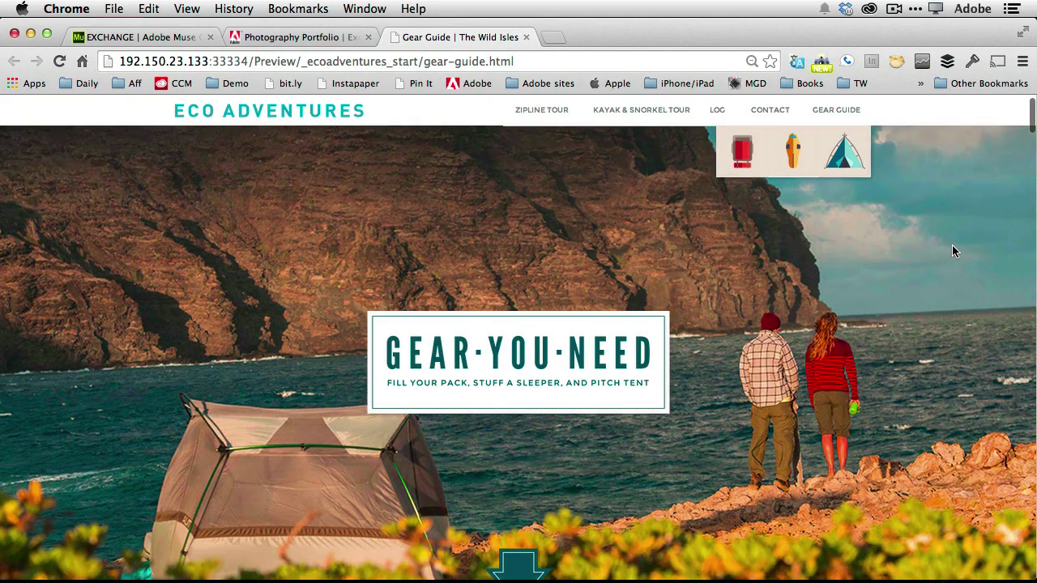
pyautogui.scroll(-5, 954, 251)
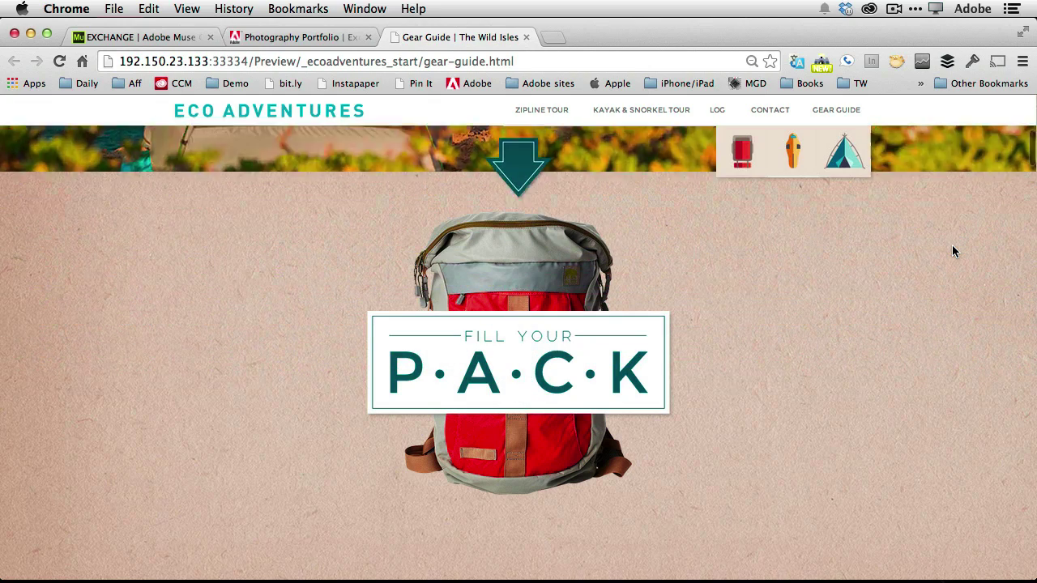
pyautogui.scroll(-5, 953, 247)
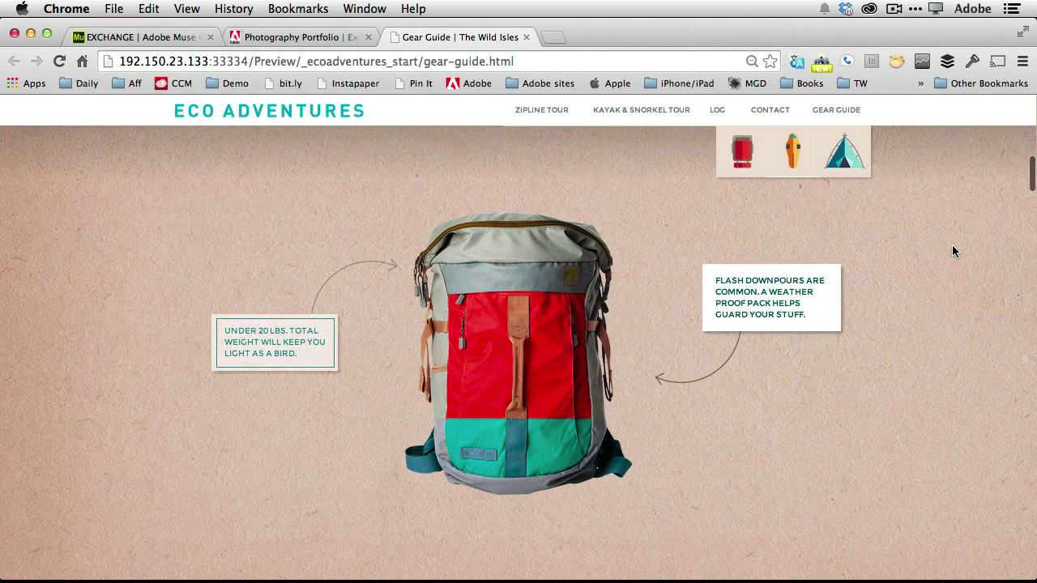
pyautogui.scroll(-3, 952, 251)
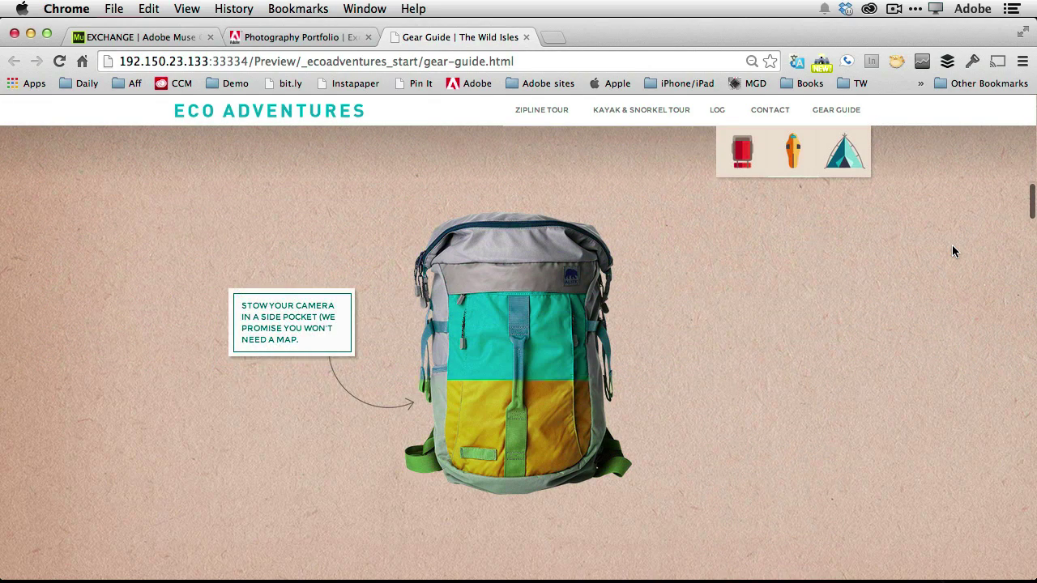
pyautogui.scroll(-5, 952, 251)
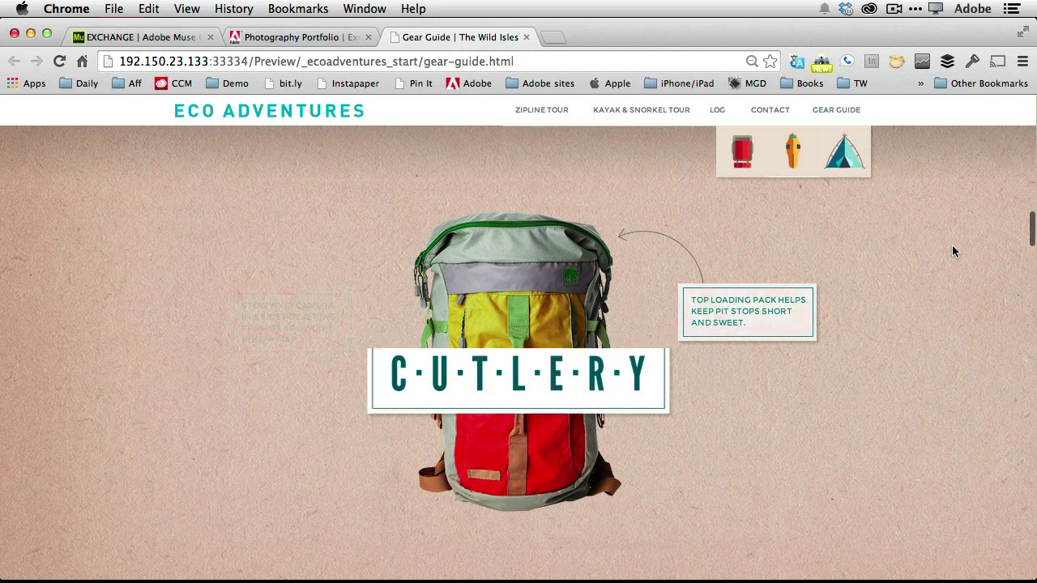
pyautogui.scroll(-5, 952, 247)
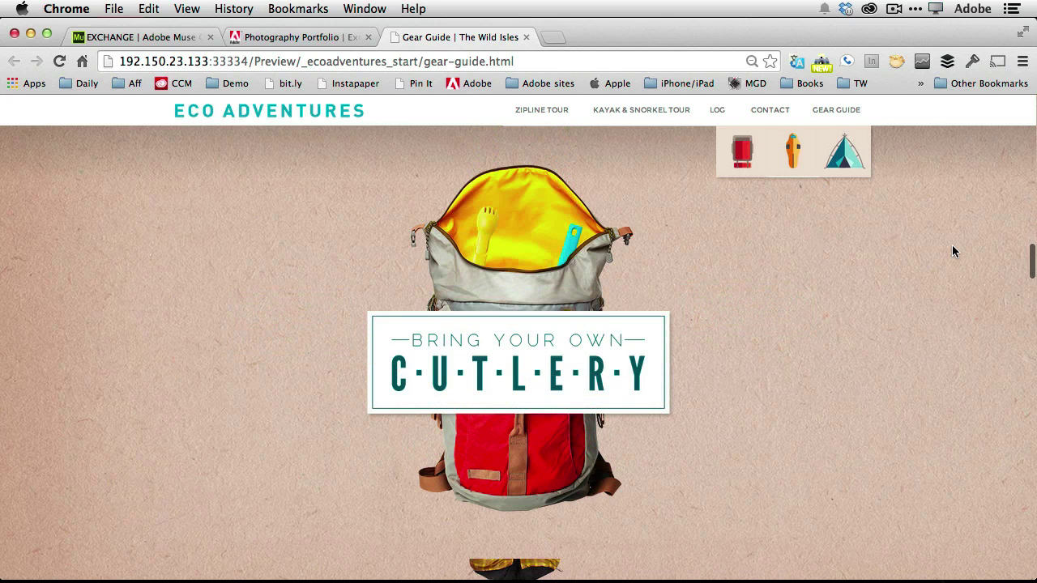
pyautogui.scroll(-5, 952, 247)
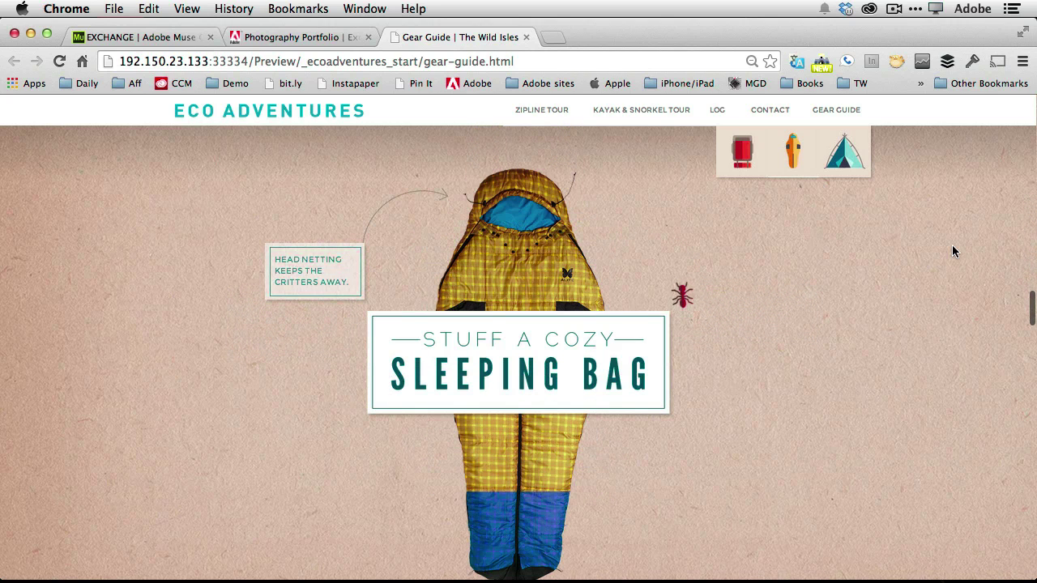
pyautogui.scroll(-4, 932, 261)
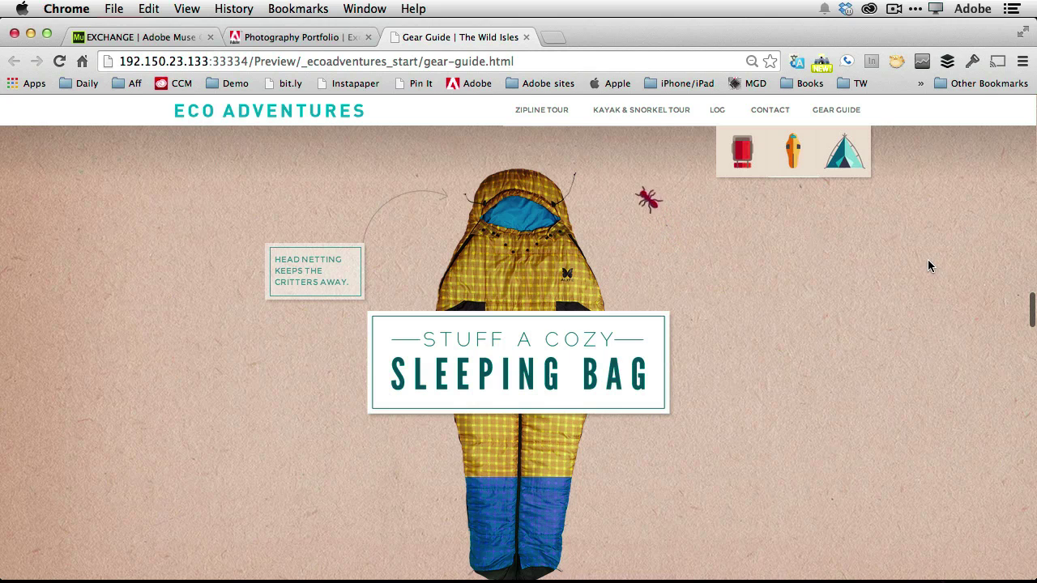
pyautogui.scroll(-4, 929, 266)
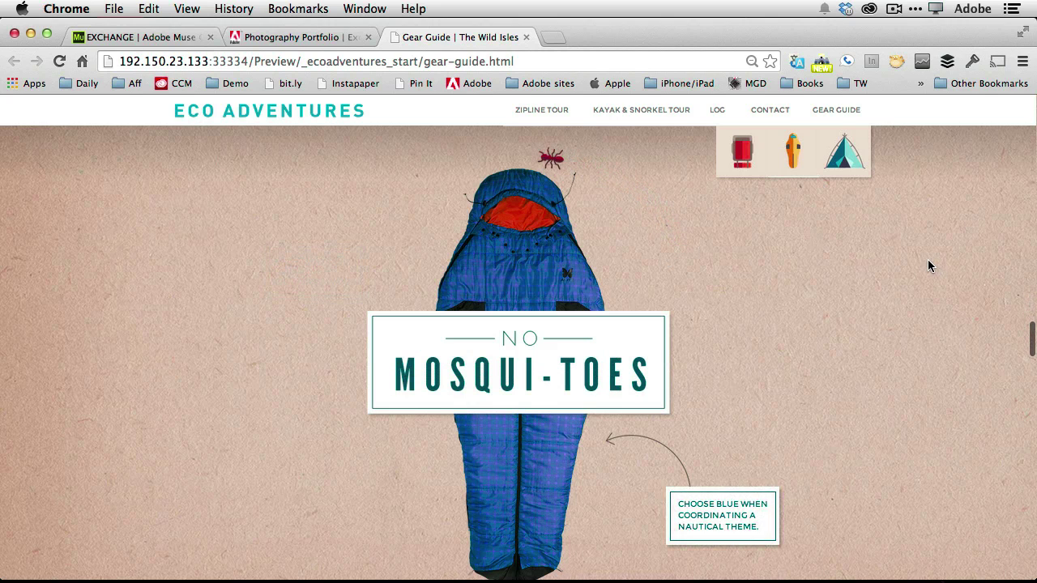
pyautogui.scroll(-4, 929, 266)
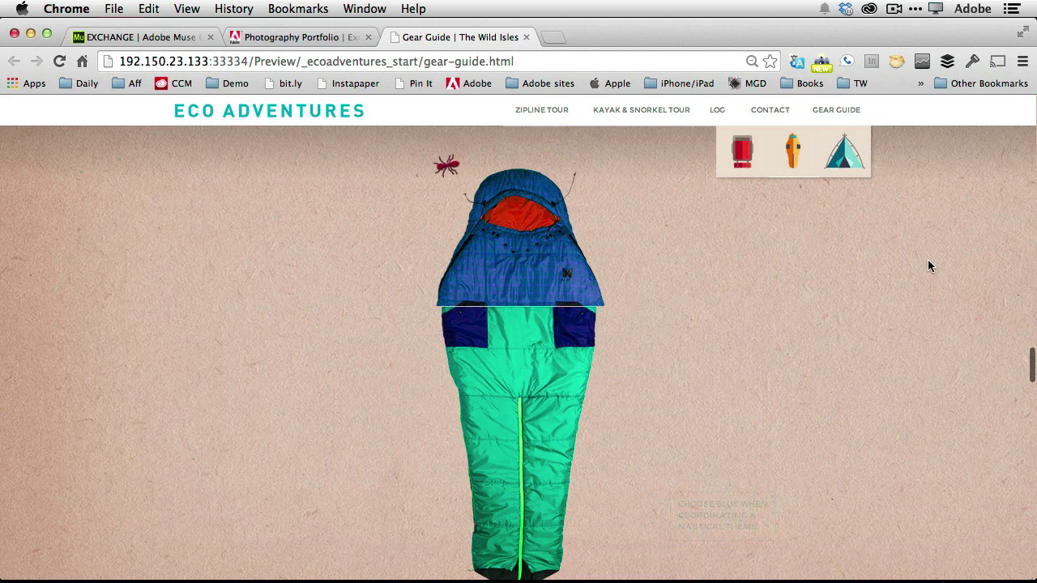
pyautogui.scroll(-4, 929, 266)
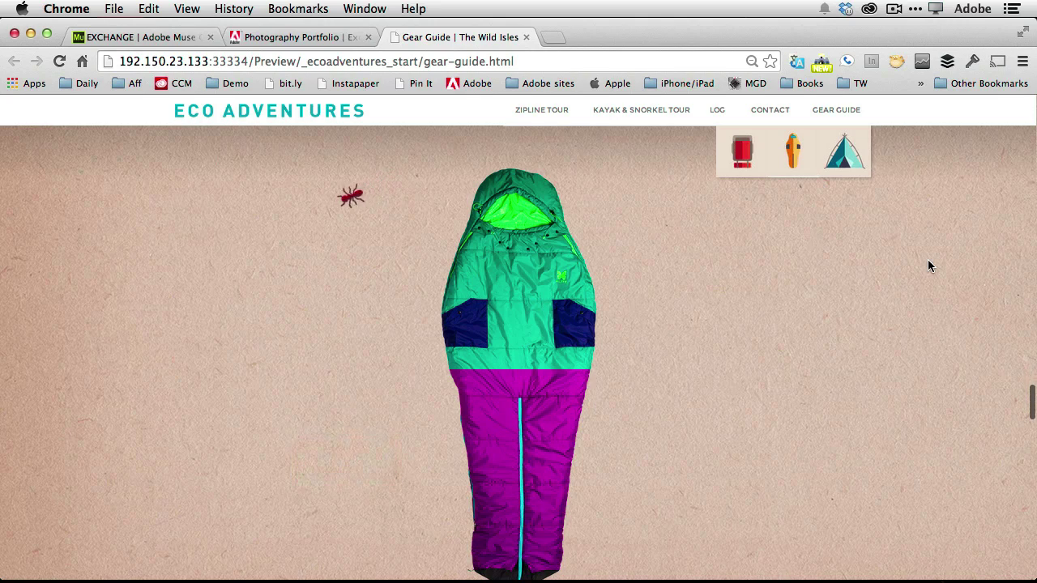
pyautogui.scroll(-5, 929, 266)
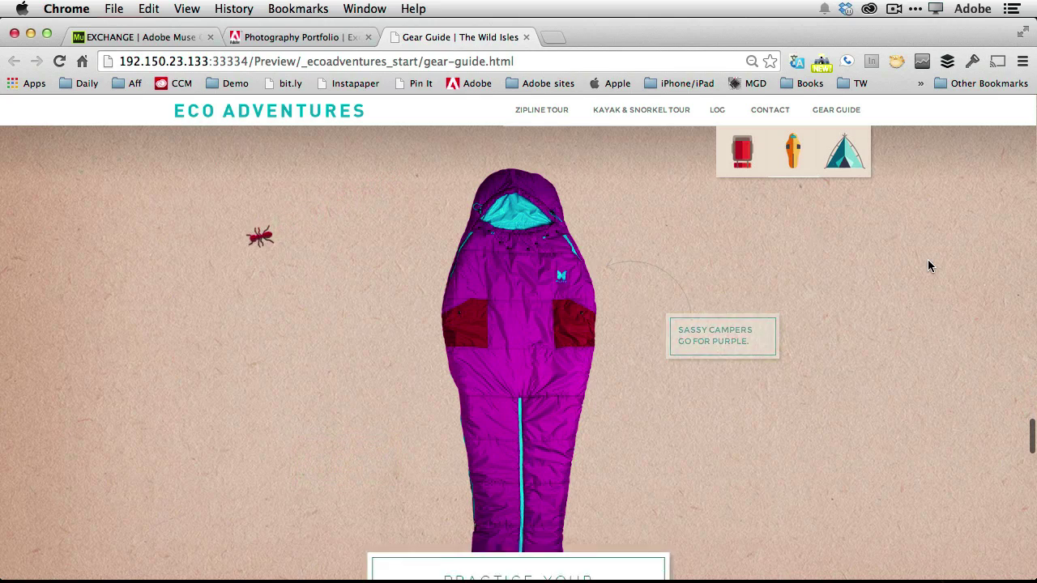
pyautogui.scroll(-2, 930, 265)
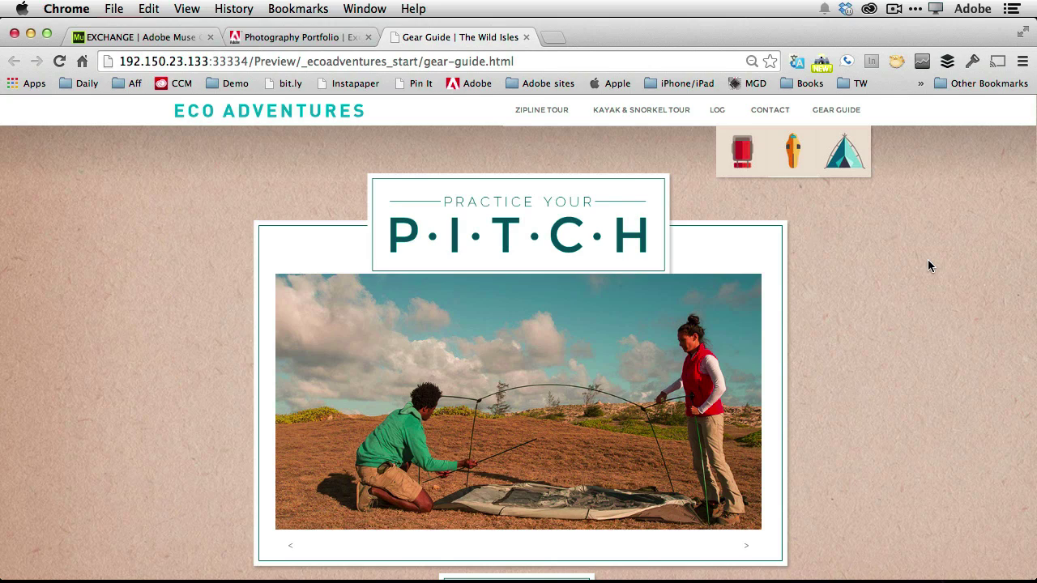
# Step: Return to Adobe Muse and, in the MacGroupSite7-CC site plan, add a page named Blog after the Meetings page
pyautogui.press('super+Tab')
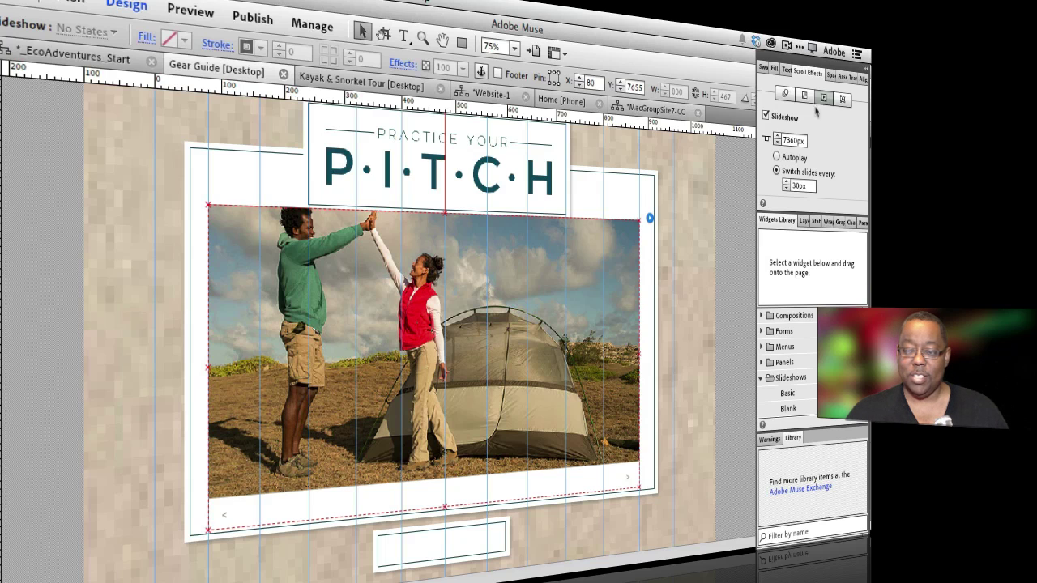
pyautogui.click(666, 112)
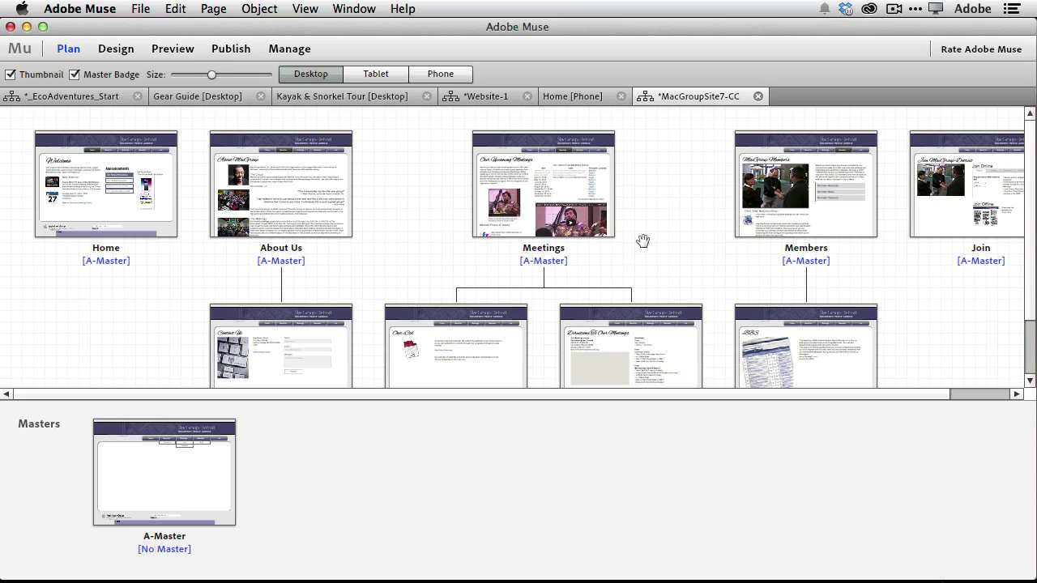
pyautogui.moveTo(621, 190)
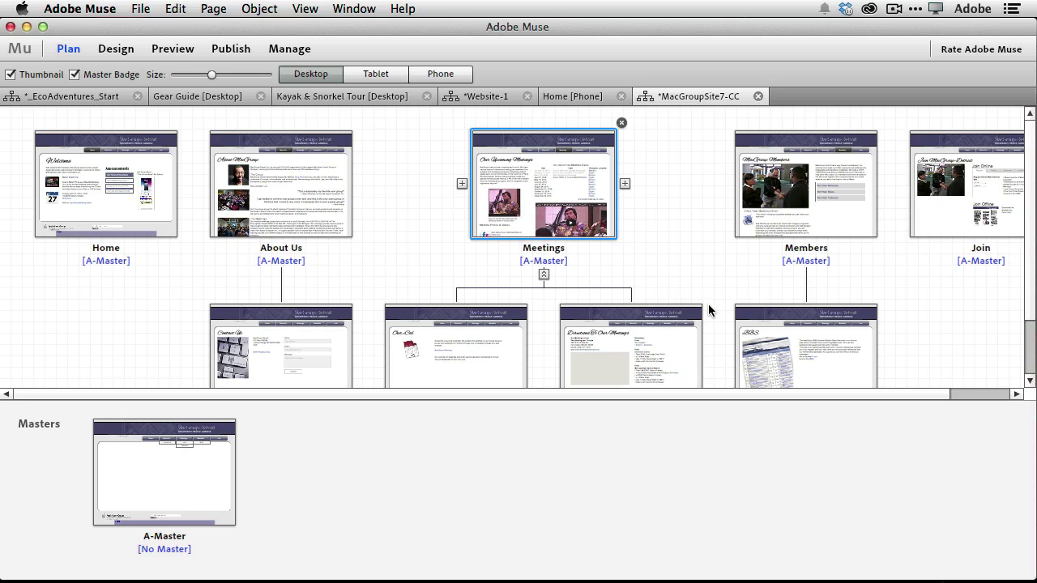
pyautogui.click(625, 183)
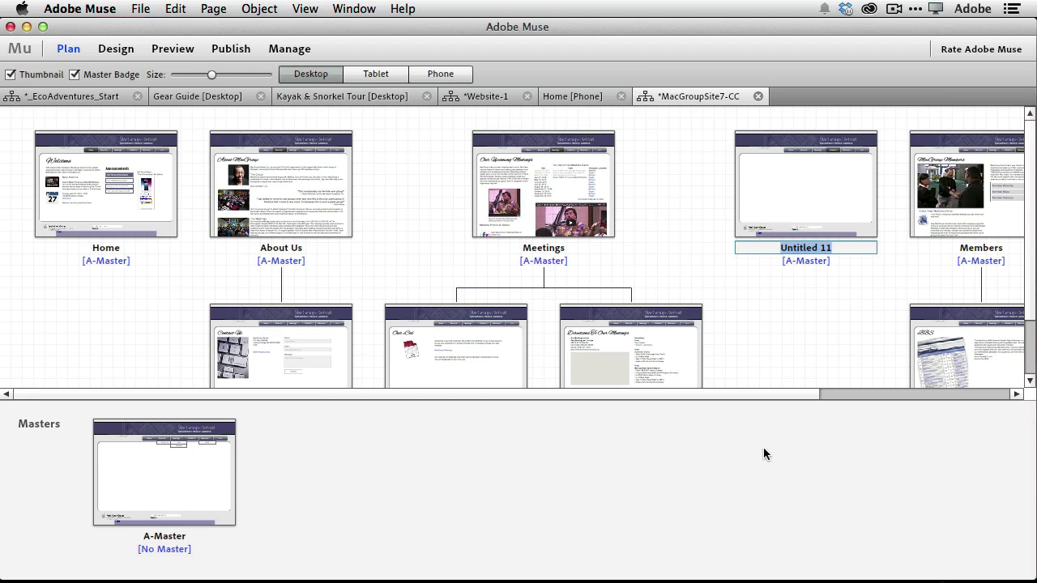
pyautogui.write('Blog')
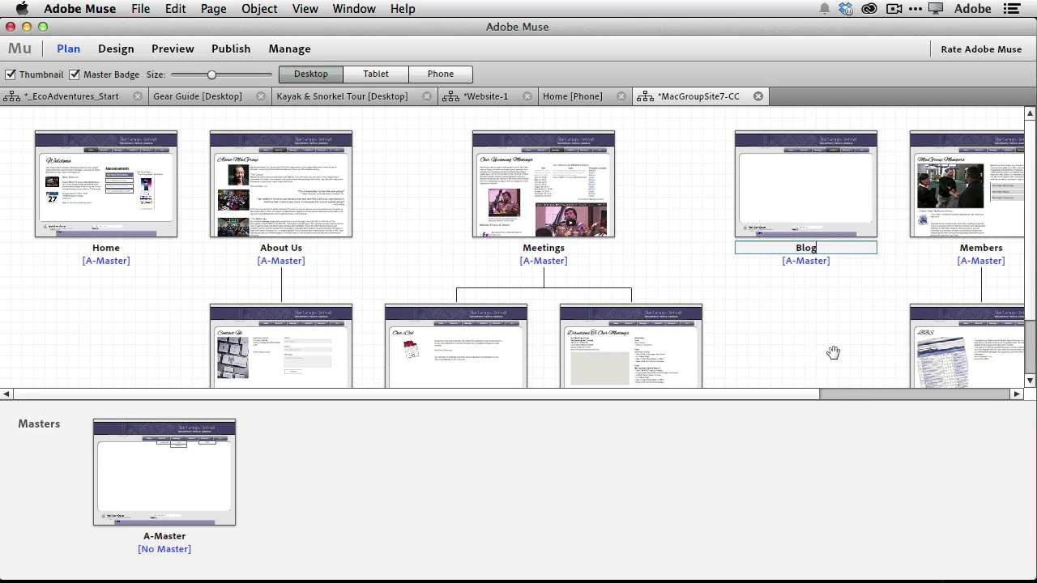
pyautogui.moveTo(804, 235)
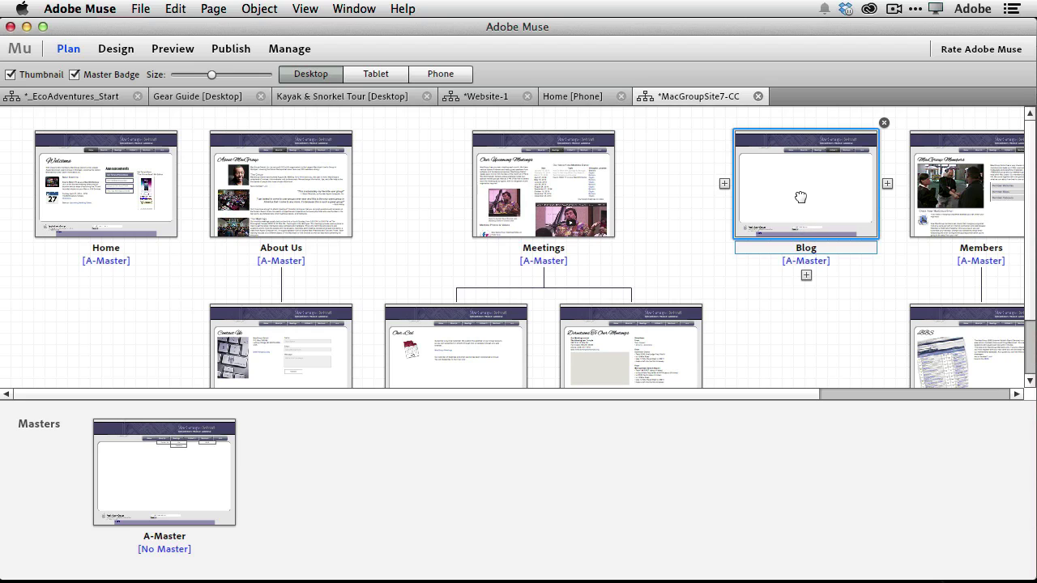
pyautogui.click(800, 197)
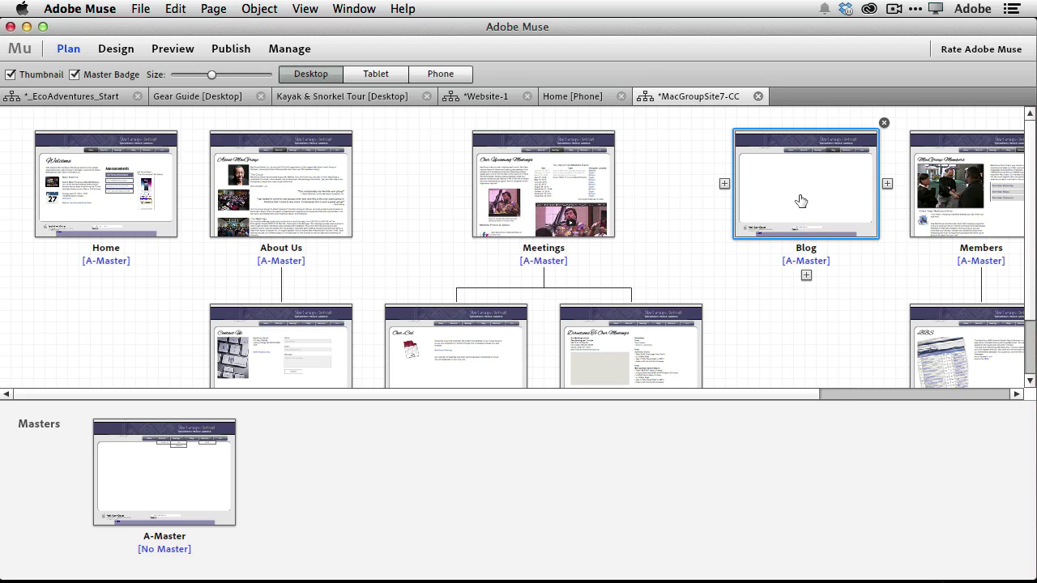
# Step: Set the Blog page's menu option to Include Page without Hyperlink
pyautogui.rightClick(801, 201)
pyautogui.moveTo(839, 348)
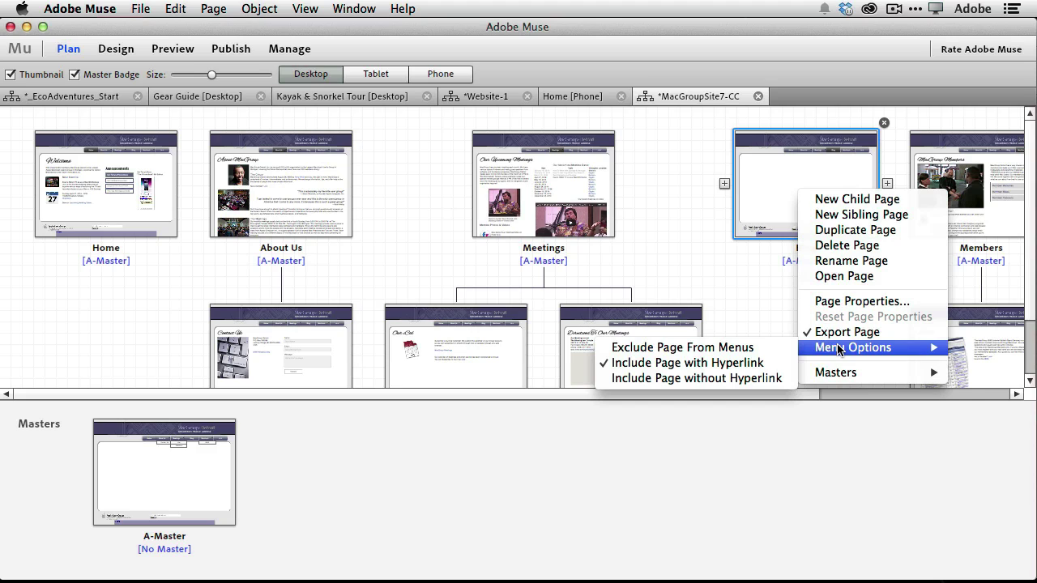
pyautogui.click(661, 380)
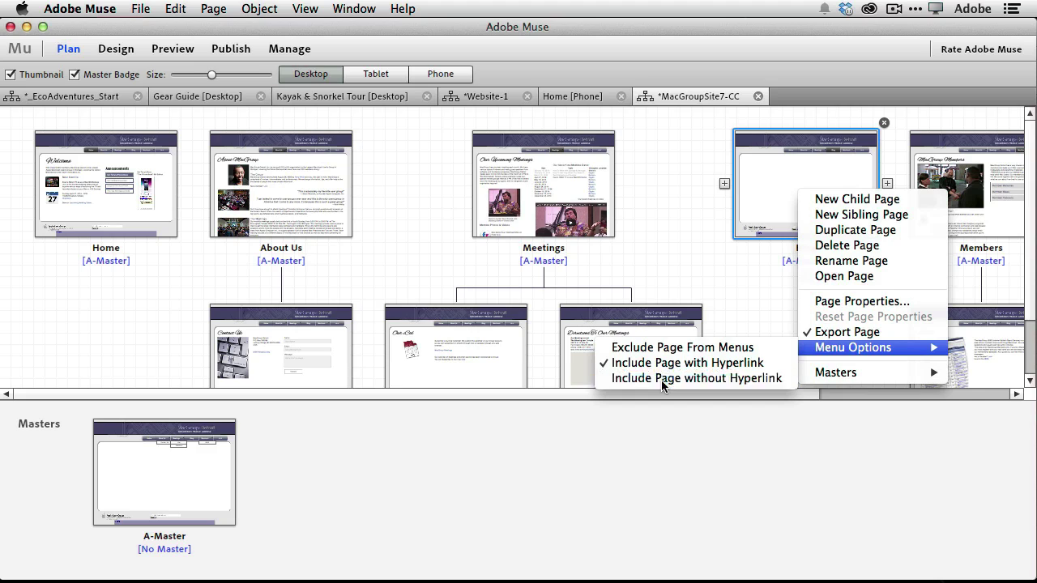
pyautogui.moveTo(664, 384)
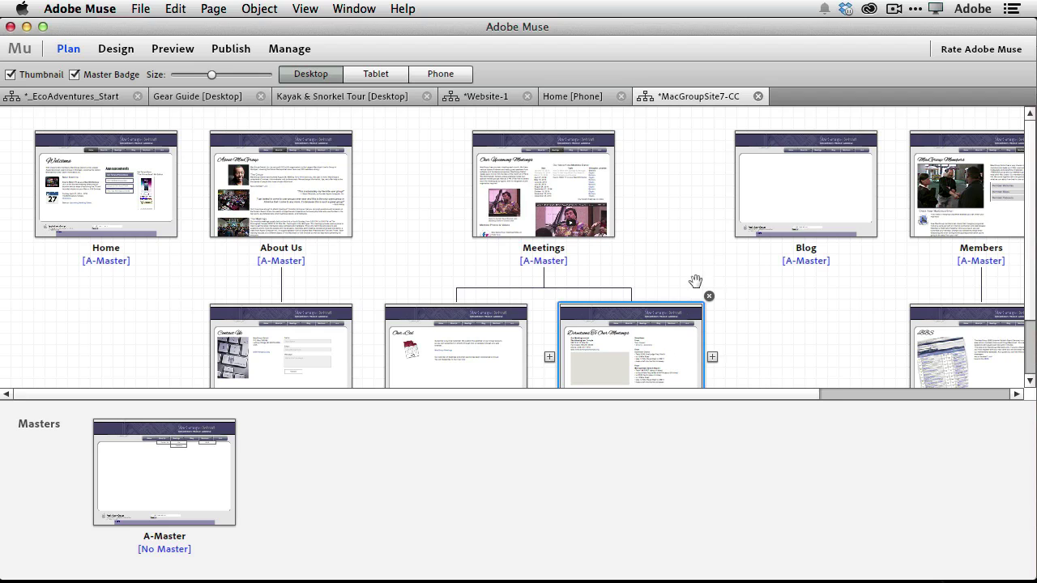
pyautogui.moveTo(785, 195)
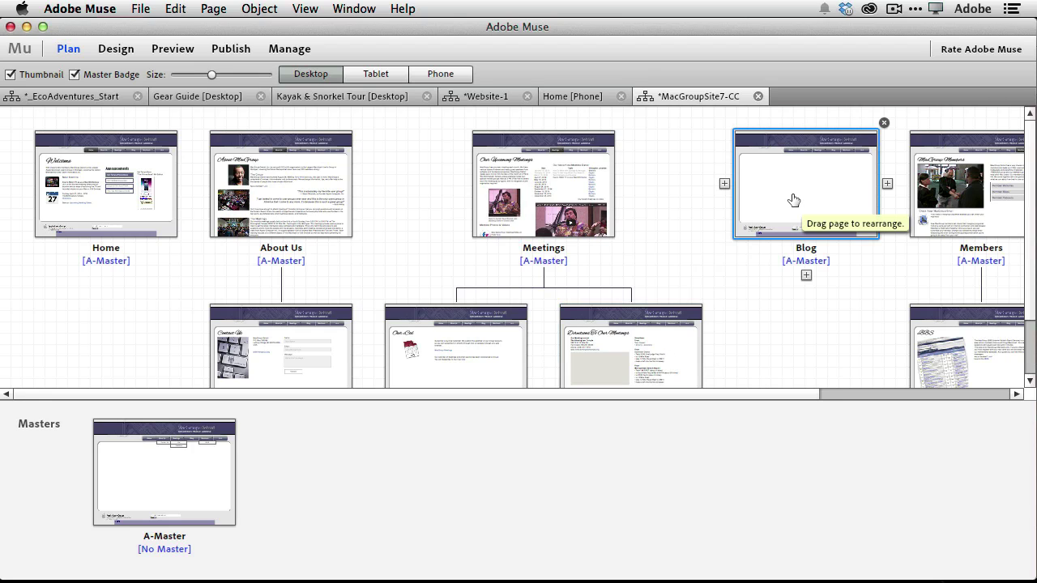
pyautogui.moveTo(215, 484)
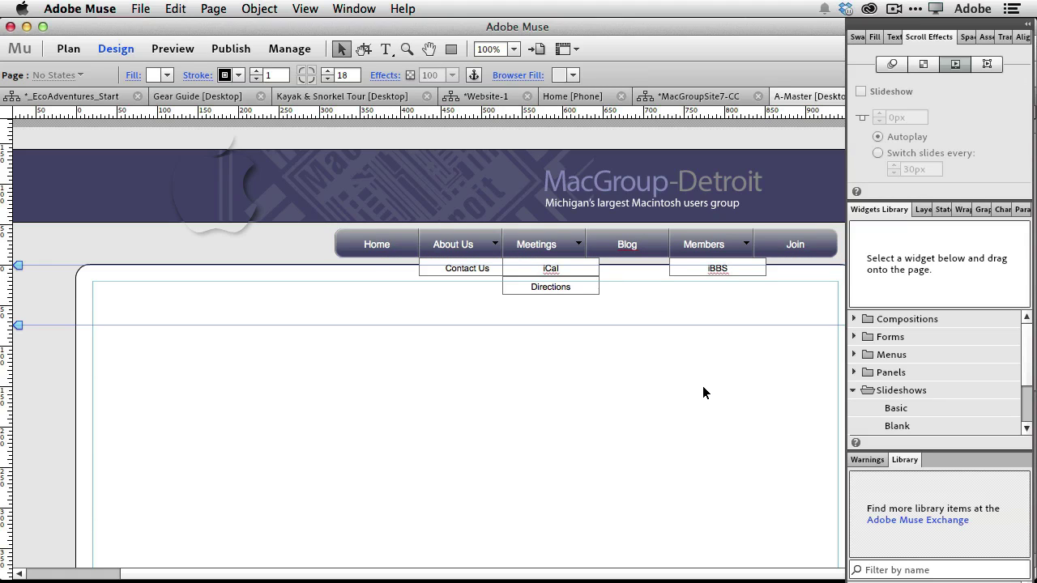
pyautogui.click(633, 247)
pyautogui.press('Tab')
pyautogui.press('Tab')
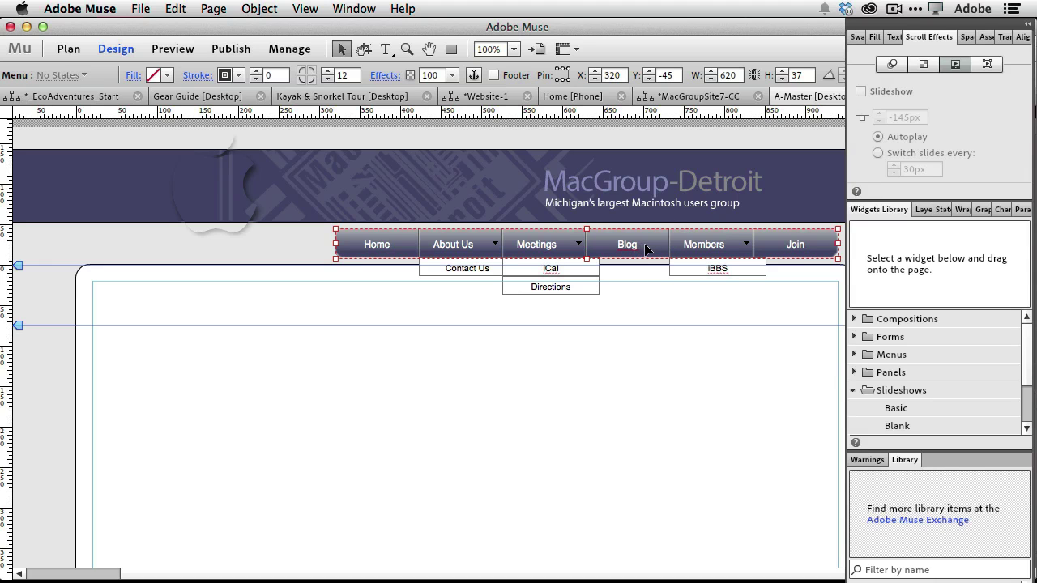
pyautogui.click(650, 251)
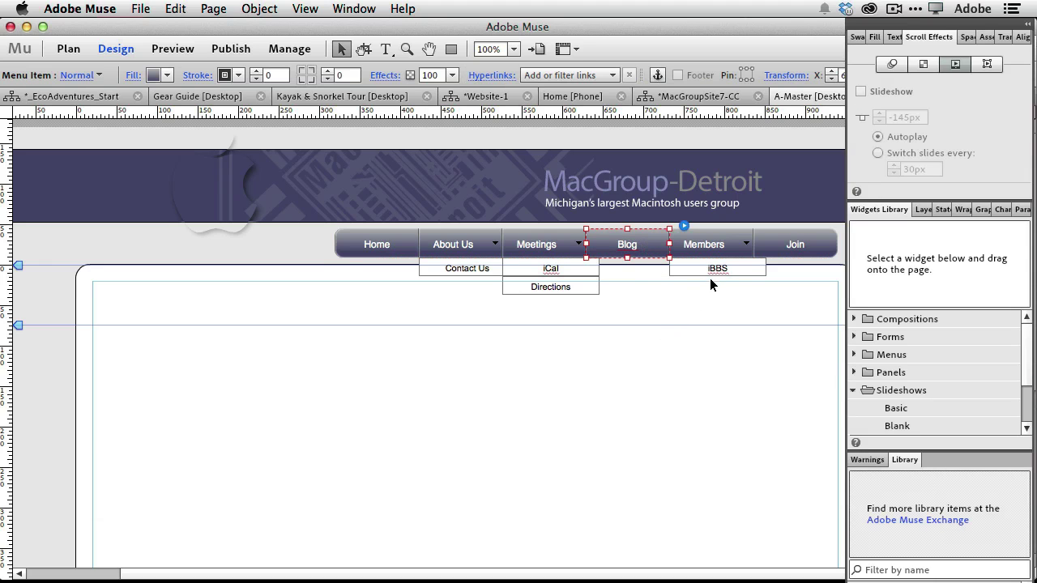
pyautogui.click(559, 74)
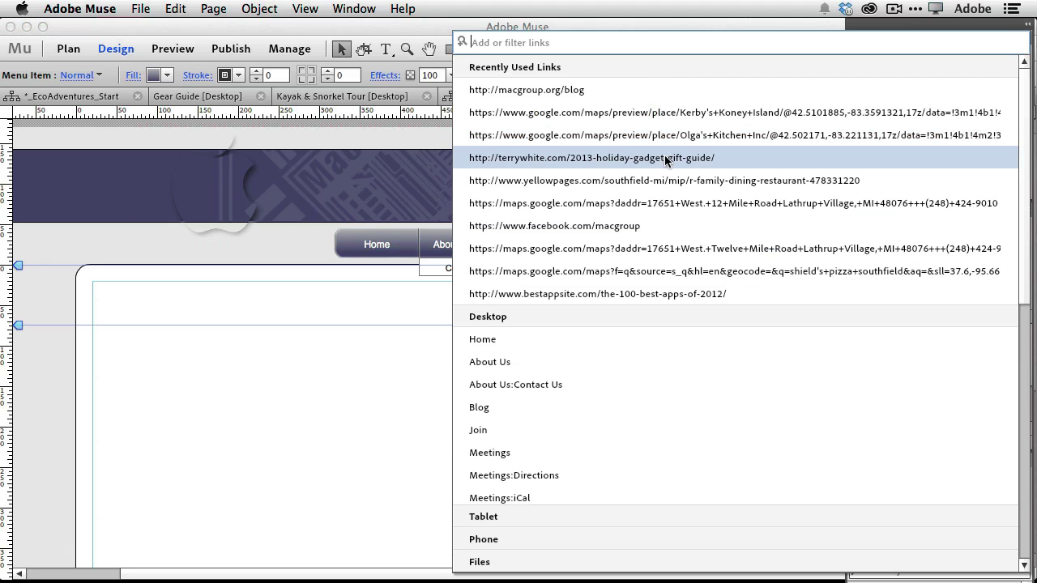
pyautogui.click(567, 90)
pyautogui.press('Tab')
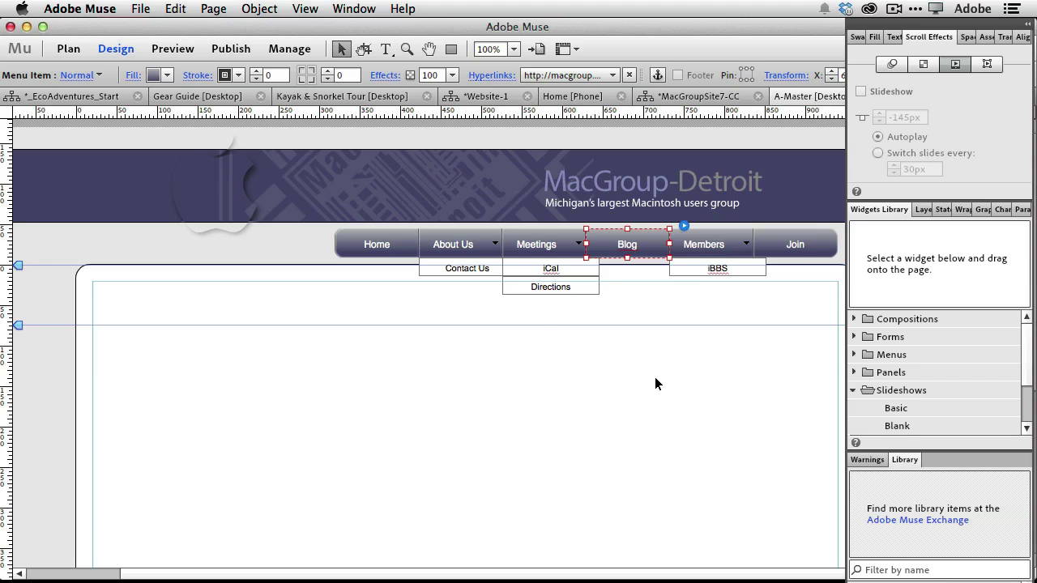
pyautogui.click(702, 98)
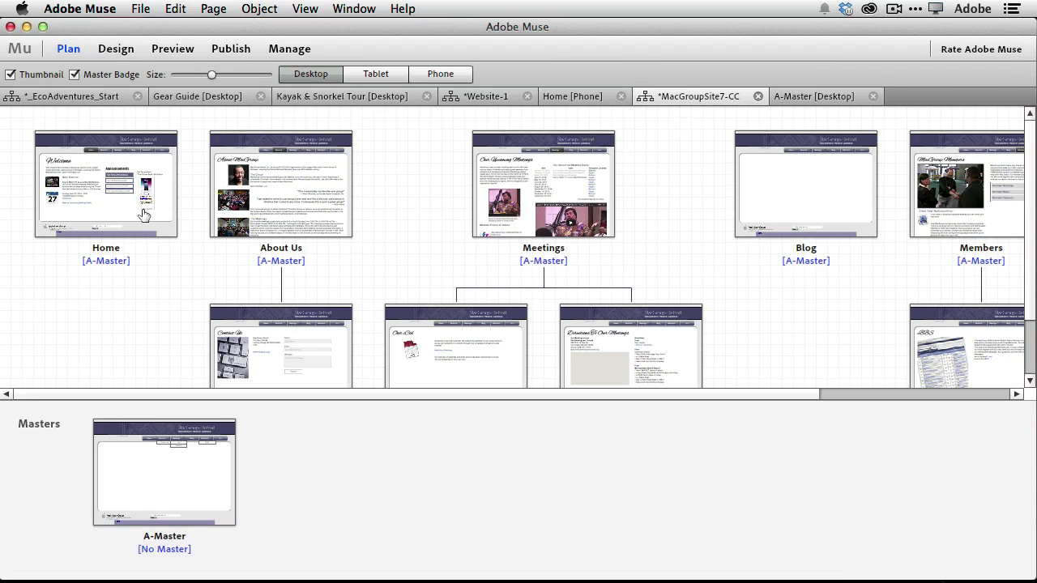
# Step: Preview the MacGroup site's Home page in the browser and test the Blog menu item and the blog's Home link
pyautogui.click(146, 214)
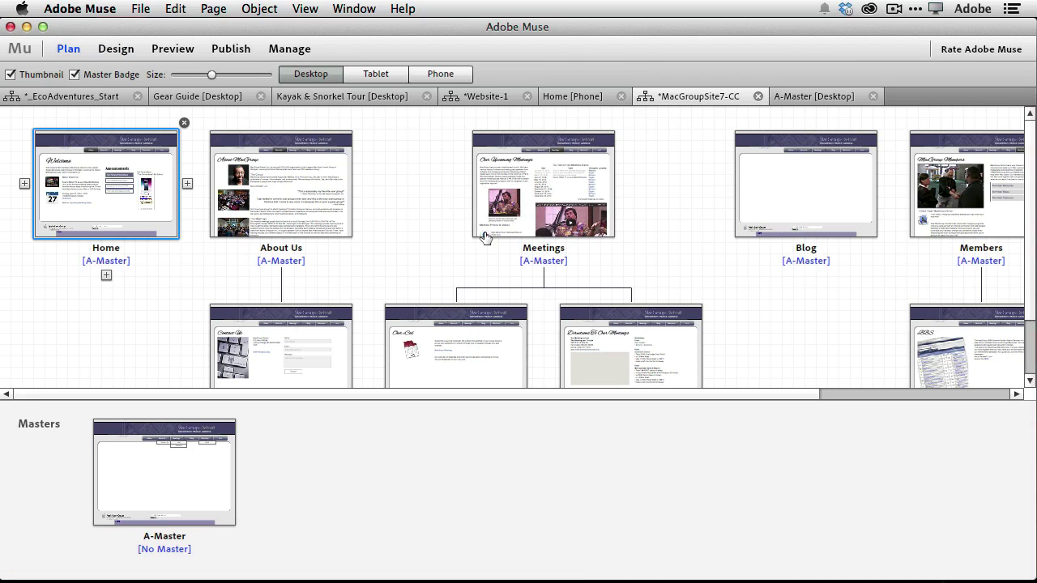
pyautogui.press('super+l')
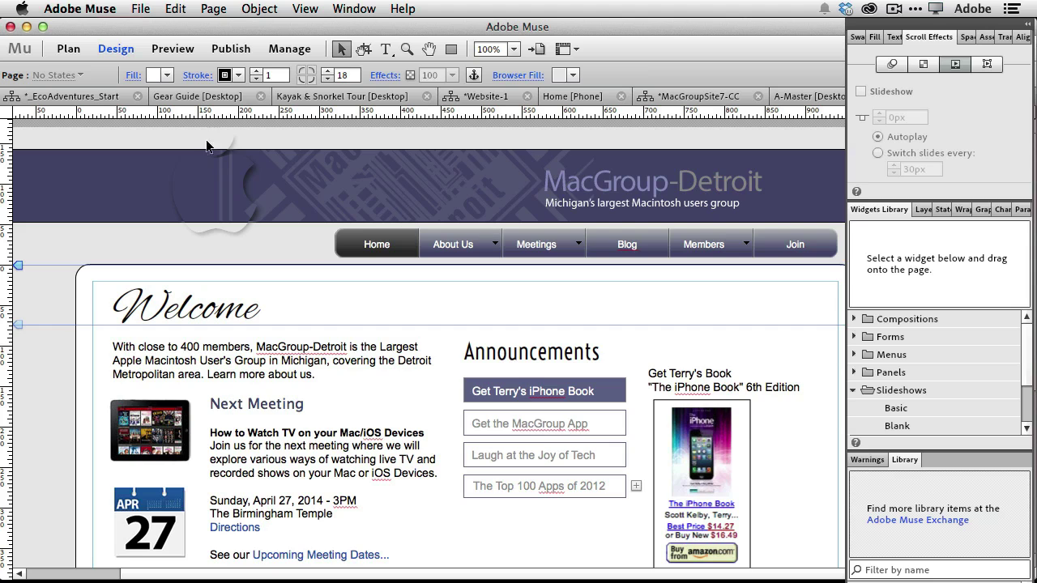
pyautogui.click(143, 8)
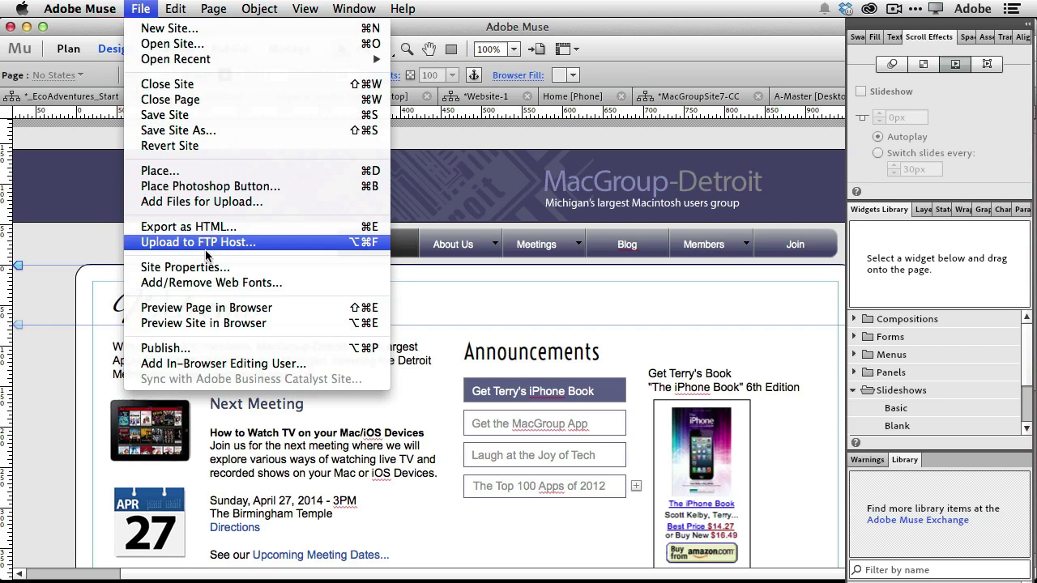
pyautogui.click(219, 308)
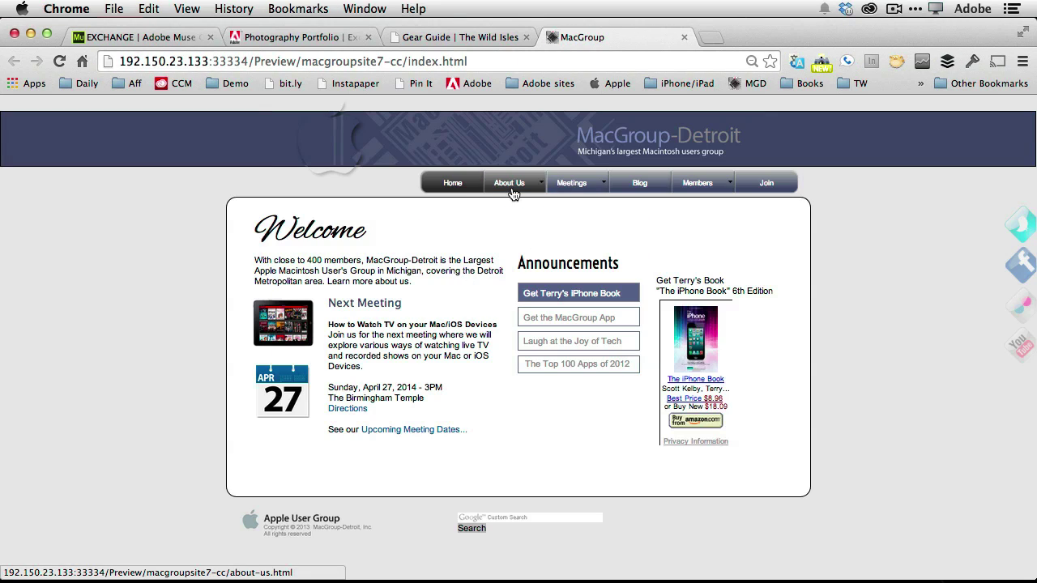
pyautogui.click(638, 185)
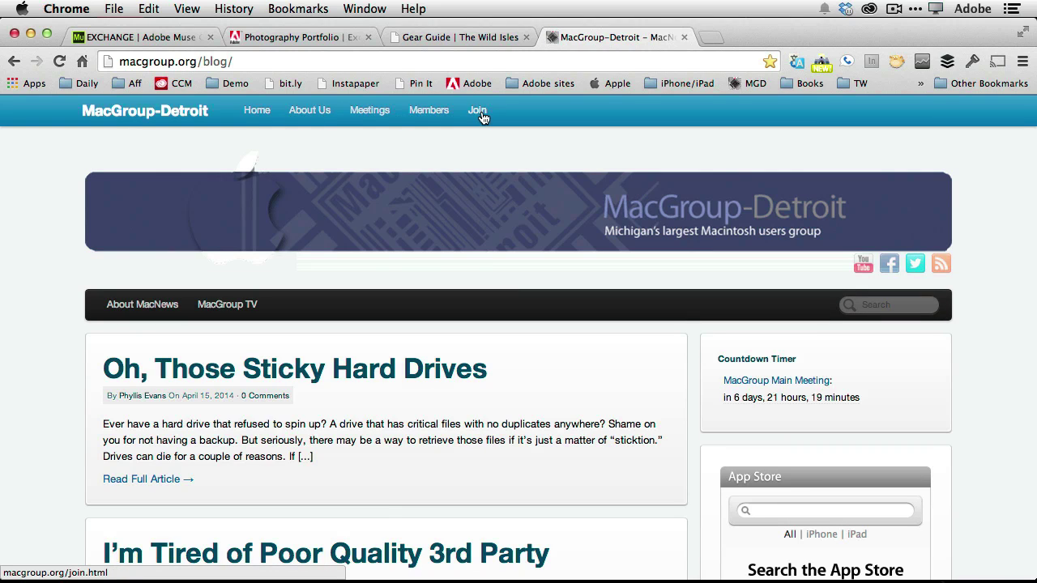
pyautogui.click(257, 111)
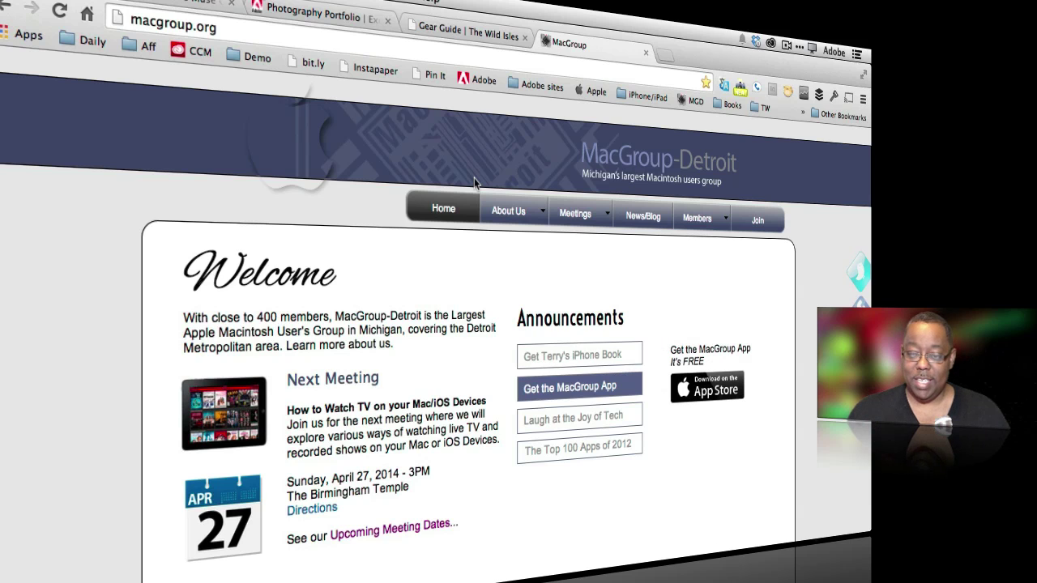
# Step: Return to Adobe Muse and examine the section anchors down the Kayak & Snorkel Tour page, from the header to the Reef section
pyautogui.press('super+Tab')
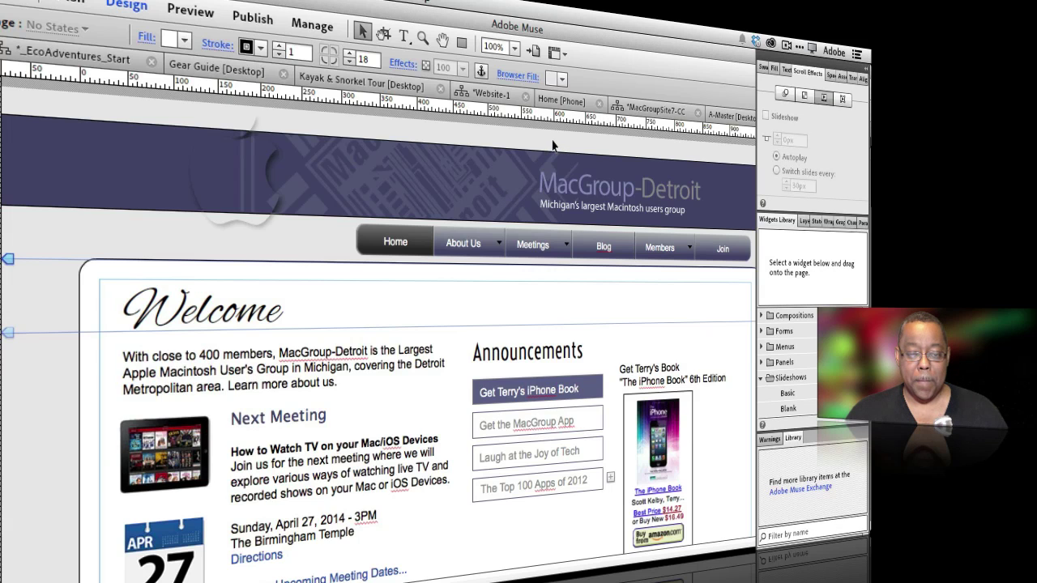
pyautogui.click(351, 84)
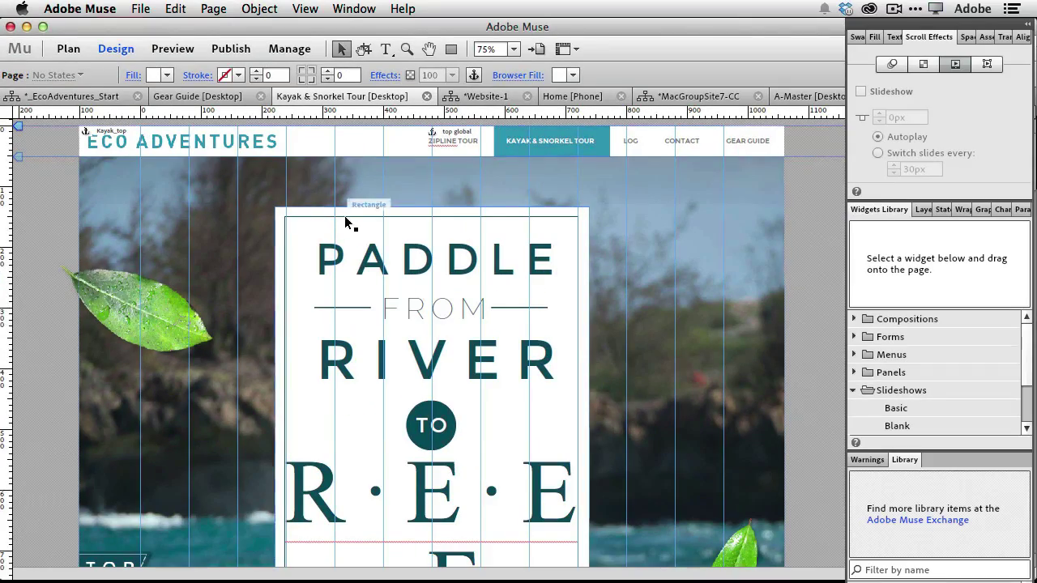
pyautogui.scroll(-5, 357, 231)
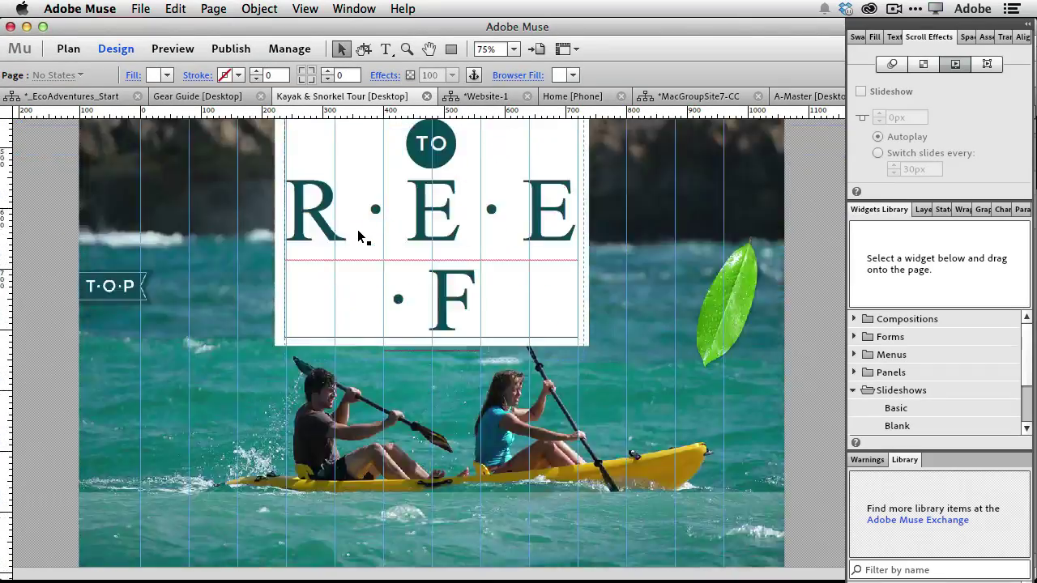
pyautogui.scroll(10, 361, 235)
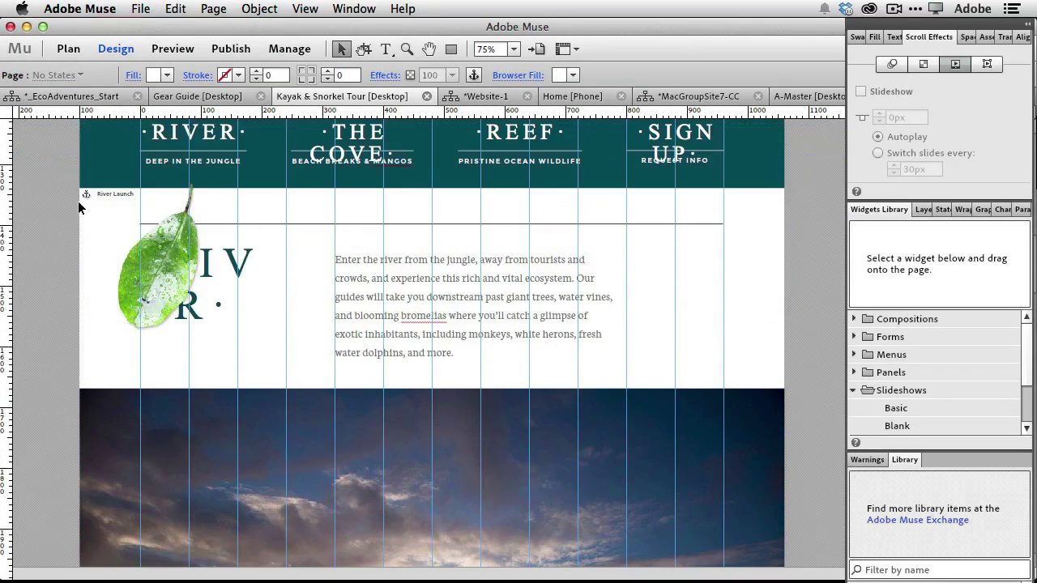
pyautogui.scroll(-5, 118, 214)
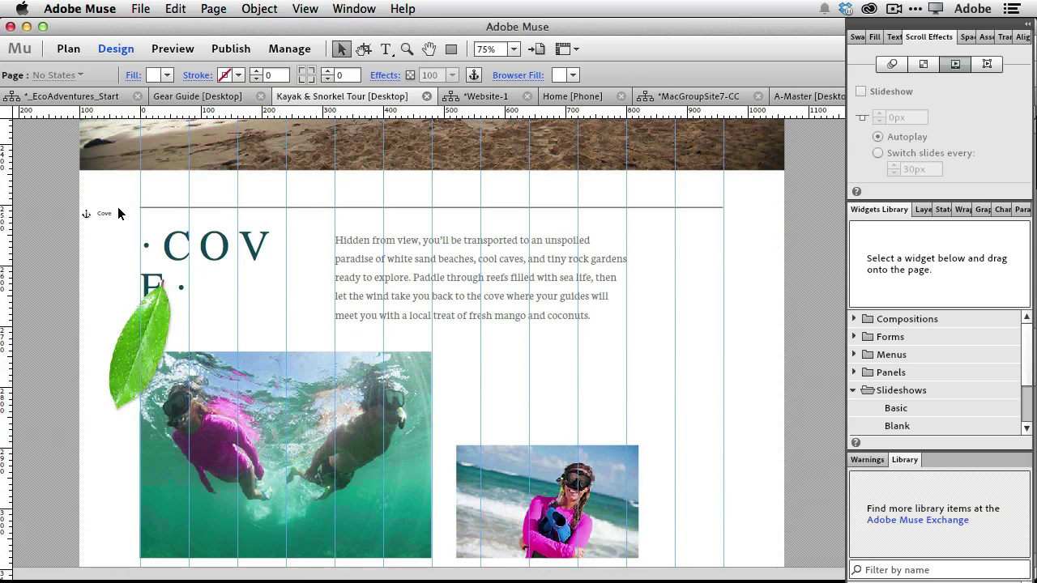
pyautogui.scroll(-1, 107, 226)
pyautogui.scroll(-10, 106, 226)
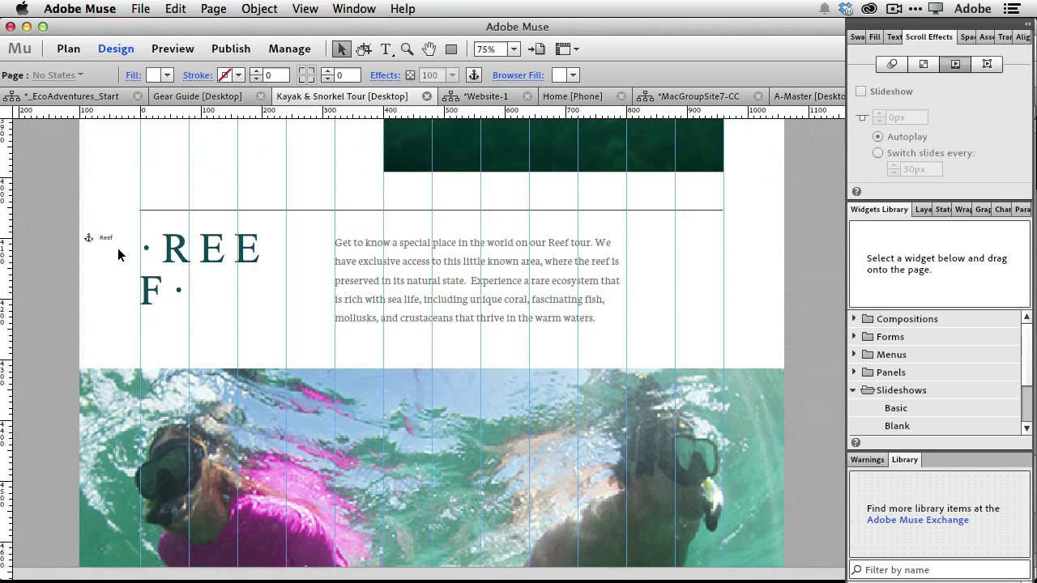
pyautogui.click(182, 250)
pyautogui.scroll(15, 186, 261)
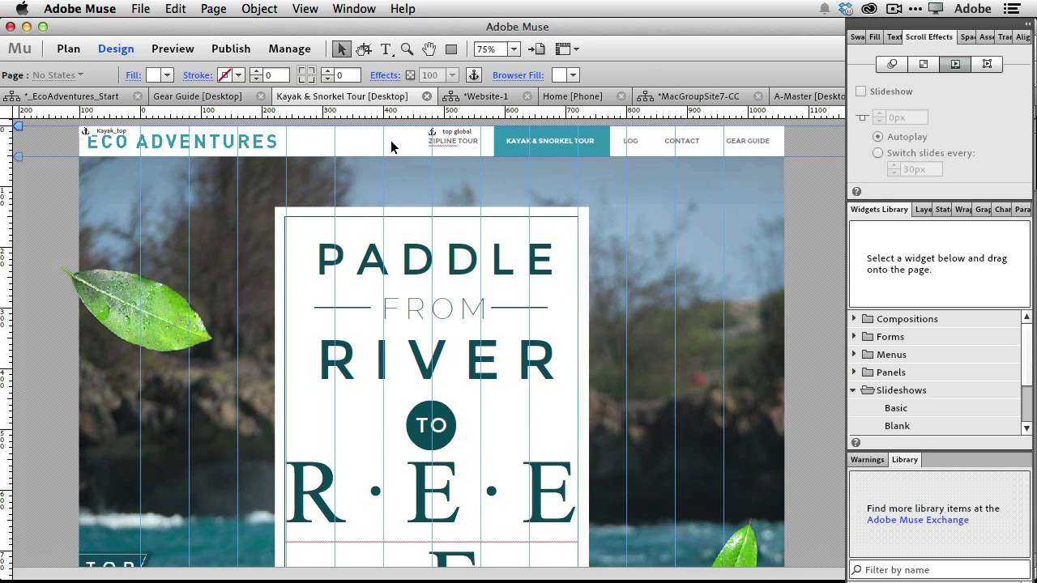
pyautogui.scroll(-10, 430, 132)
pyautogui.scroll(10, 431, 132)
# Step: Place an anchor named Top of page in the header beside the ECO ADVENTURES logo, at about X 250, Y 9
pyautogui.moveTo(474, 77)
pyautogui.mouseDown()
pyautogui.moveTo(332, 134)
pyautogui.moveTo(295, 132)
pyautogui.mouseUp()
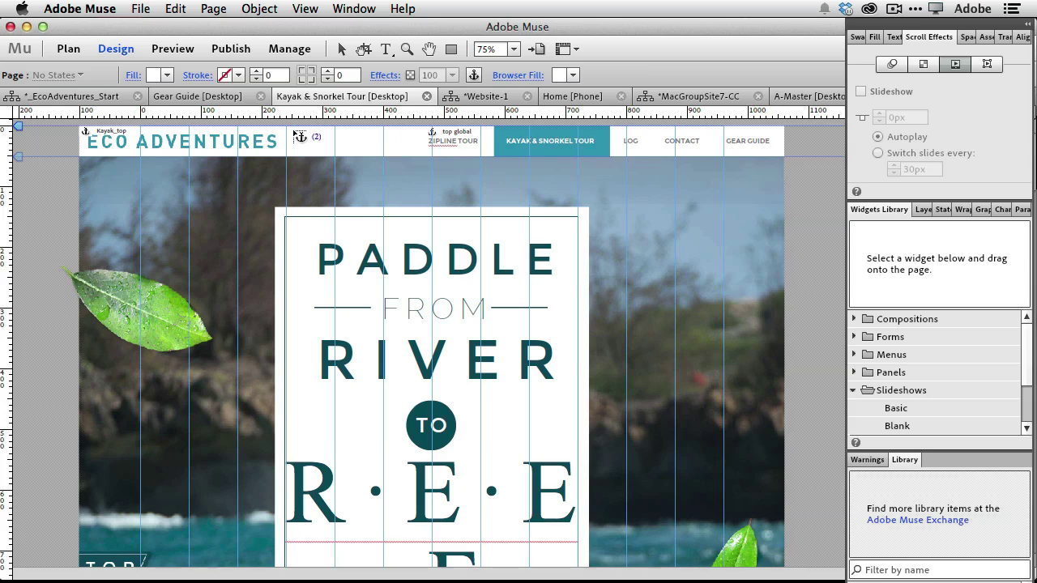
pyautogui.moveTo(295, 132); pyautogui.dragTo(295, 133)
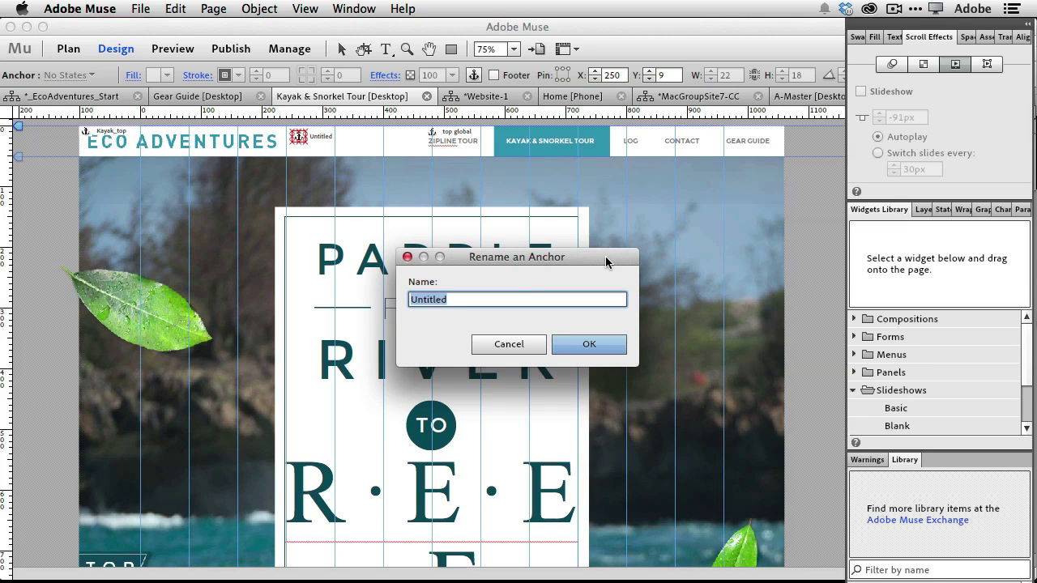
pyautogui.write('Top of page')
pyautogui.press('Return')
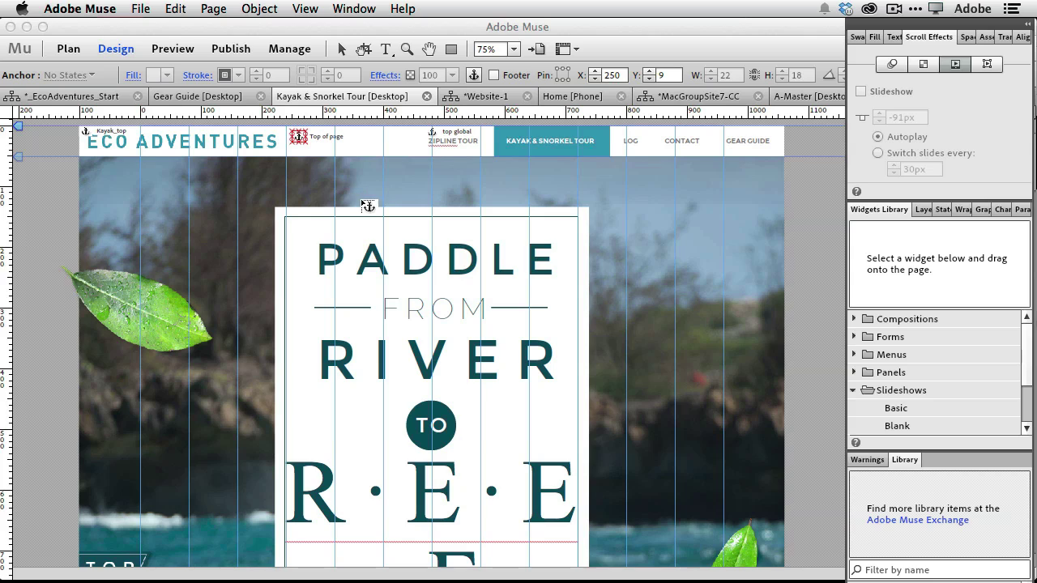
pyautogui.click(341, 50)
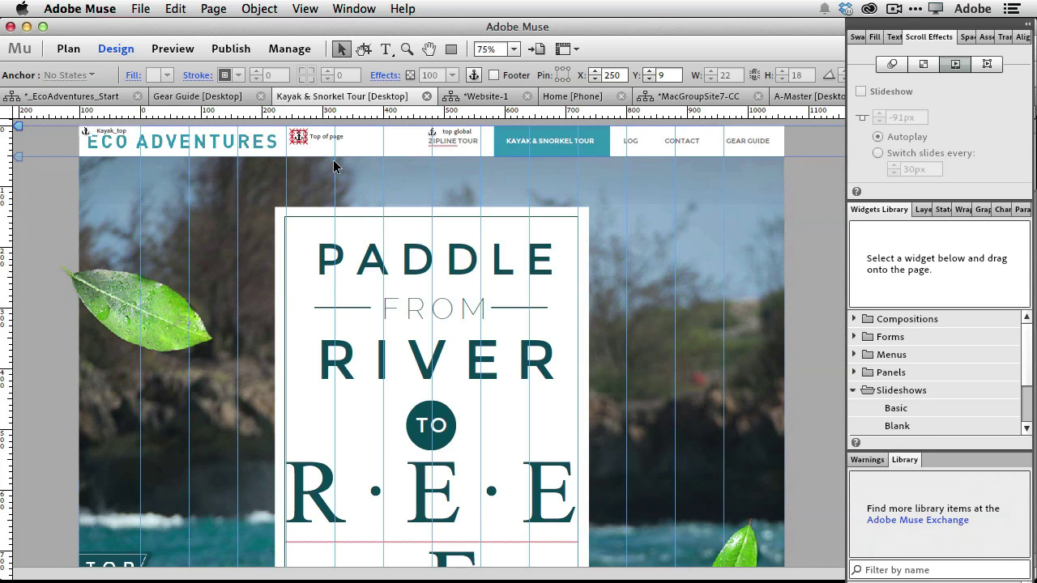
# Step: Check the TOP image's anchor hyperlink and test it from the Cove section in a browser preview of the page
pyautogui.scroll(-3, 330, 204)
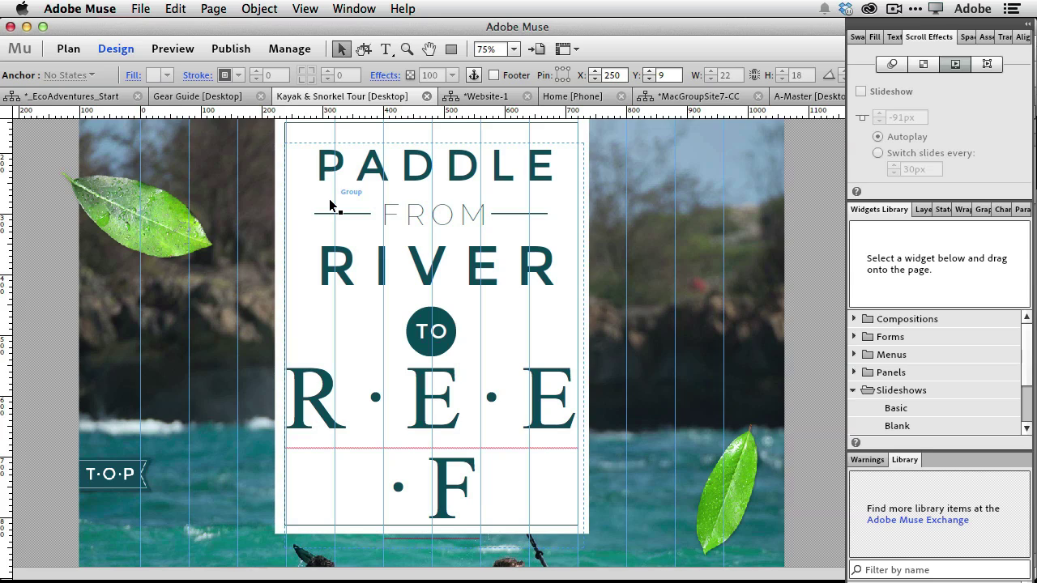
pyautogui.click(102, 478)
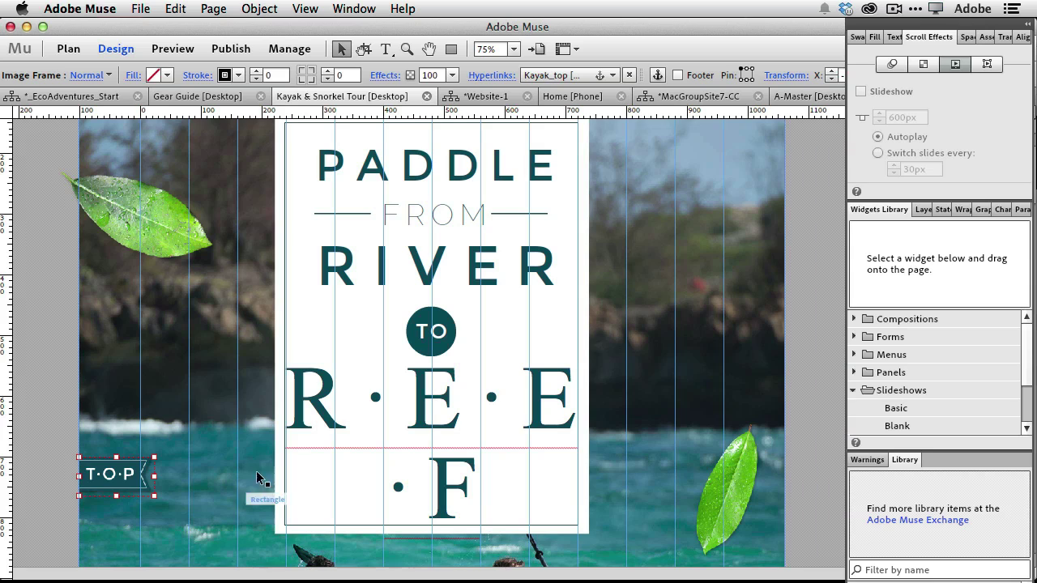
pyautogui.click(135, 9)
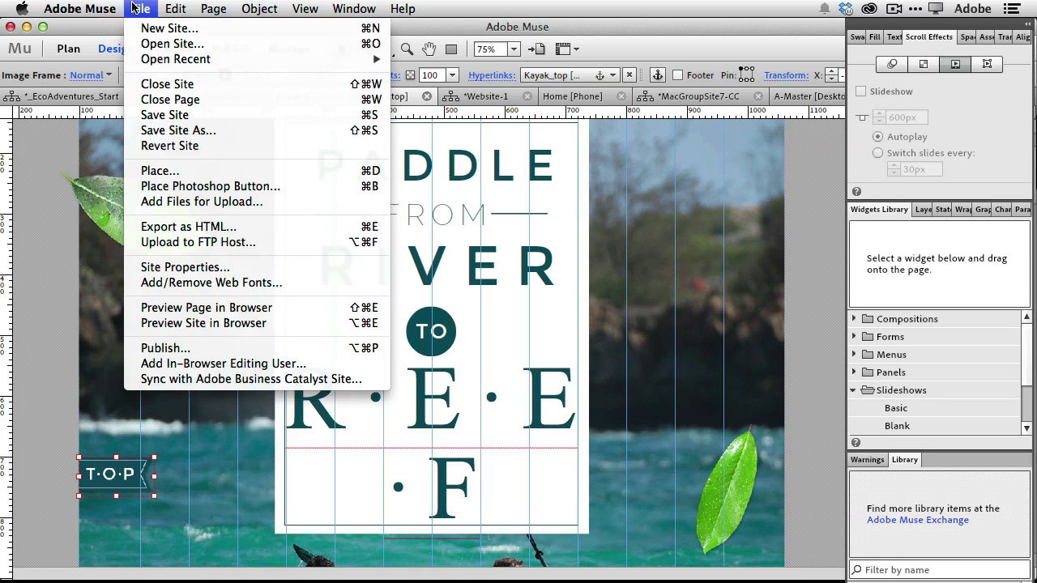
pyautogui.click(203, 314)
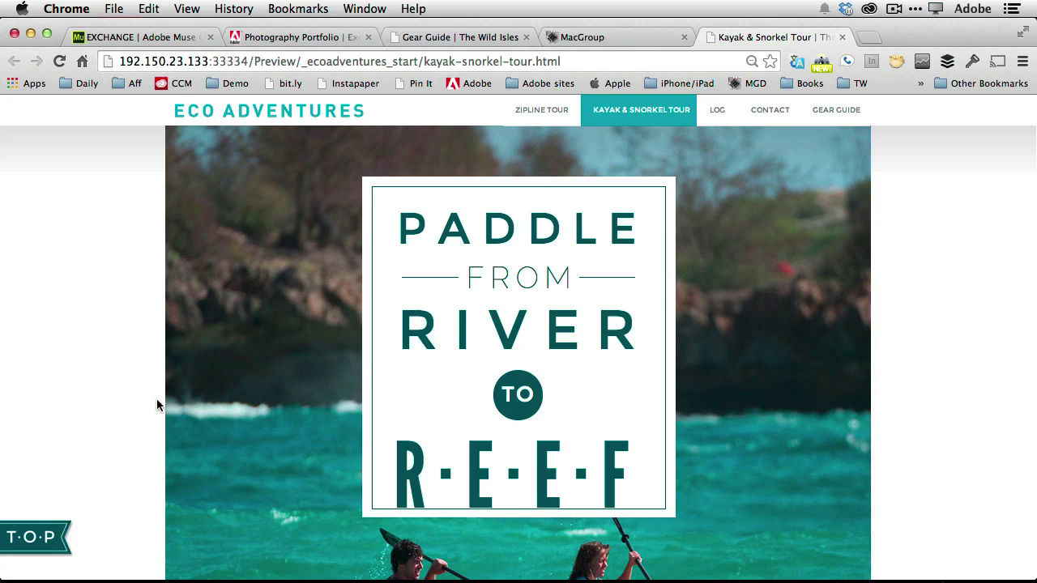
pyautogui.scroll(-5, 157, 399)
pyautogui.scroll(-10, 158, 405)
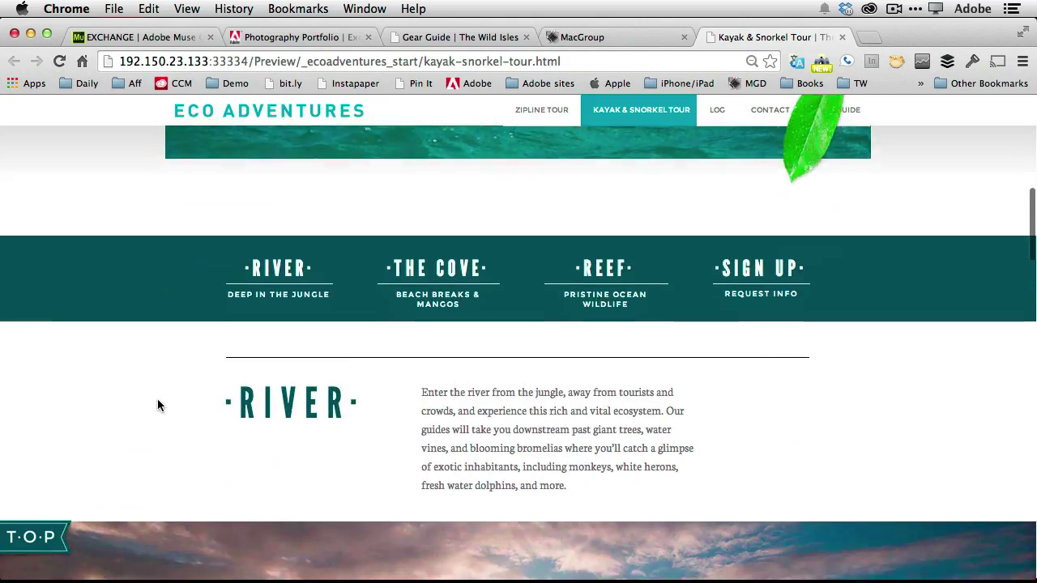
pyautogui.scroll(-5, 159, 405)
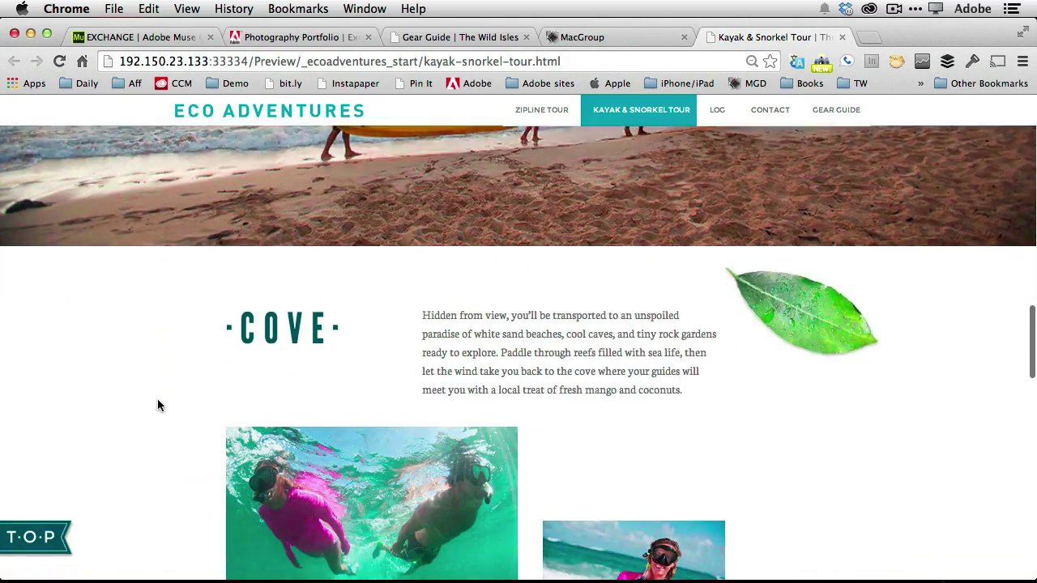
pyautogui.click(40, 536)
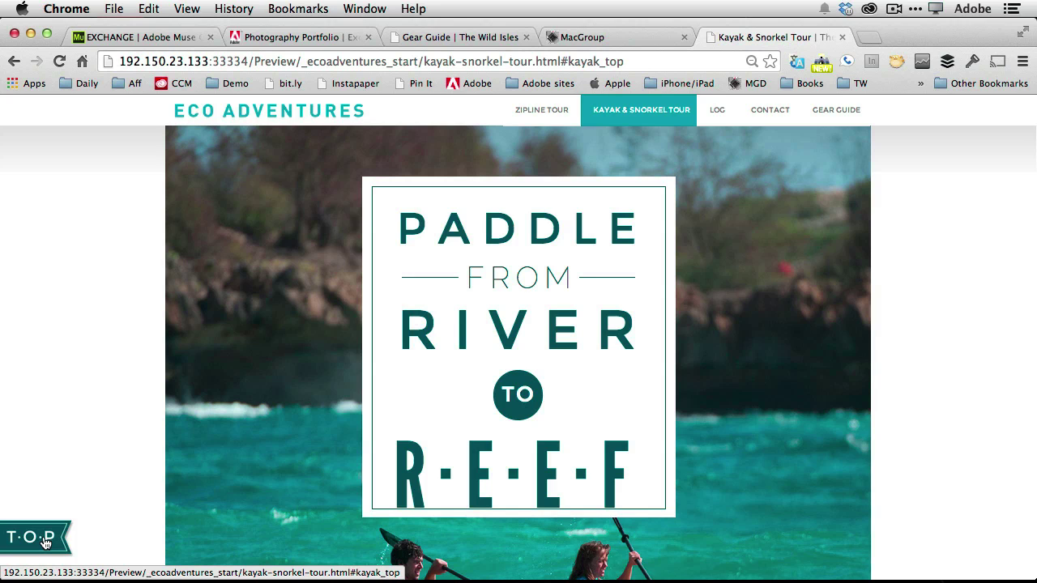
# Step: Back in Adobe Muse, enable the Opacity scroll effect on the TOP image and set its final opacity to 100%
pyautogui.press('super+Tab')
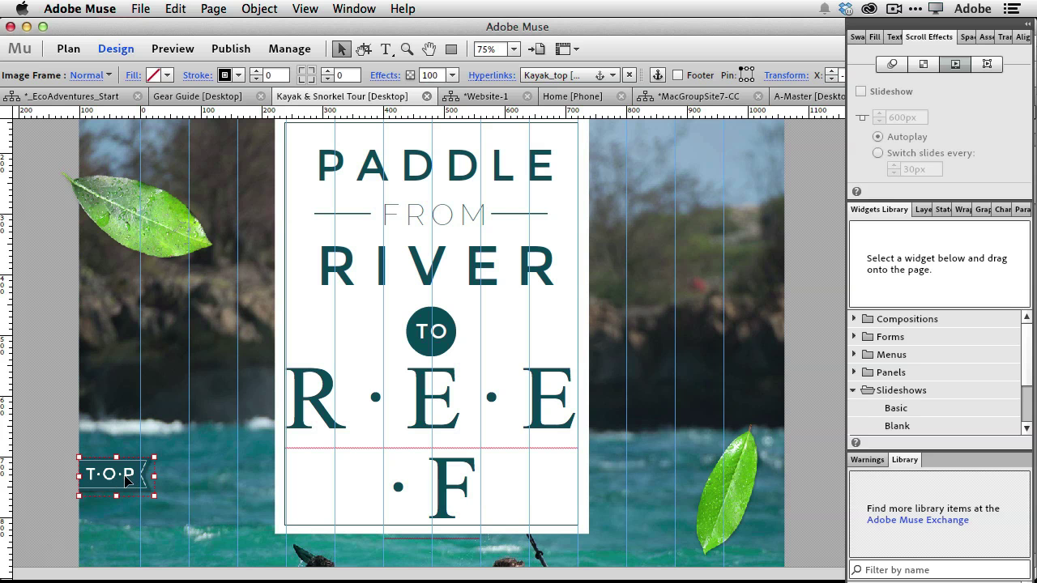
pyautogui.click(921, 69)
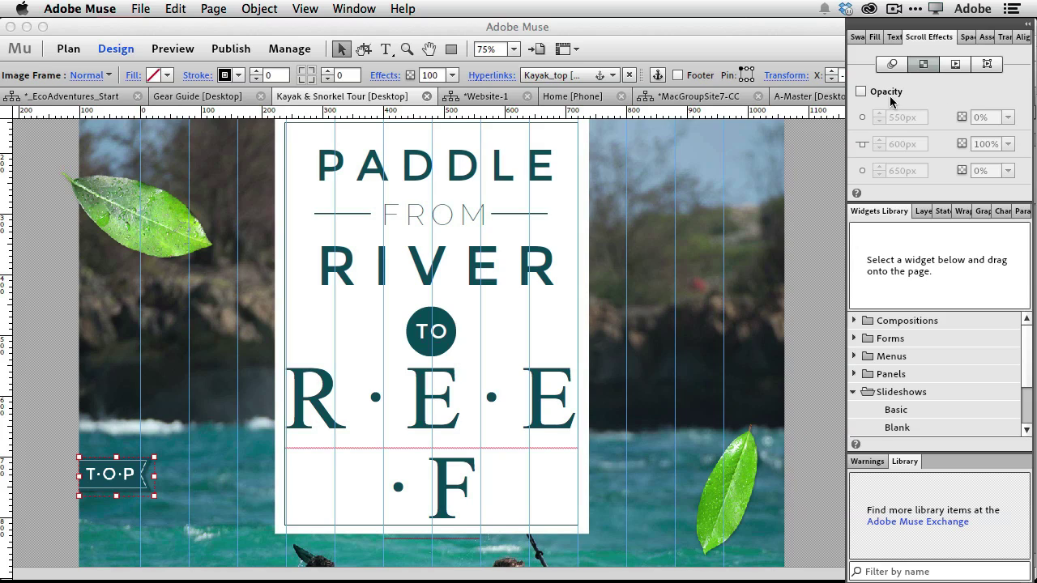
pyautogui.click(862, 91)
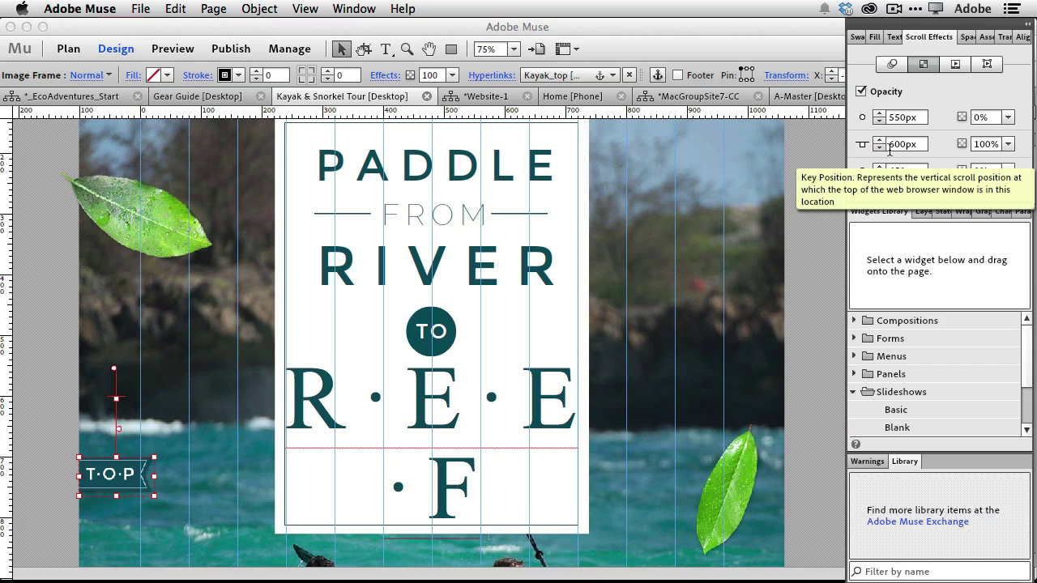
pyautogui.click(982, 171)
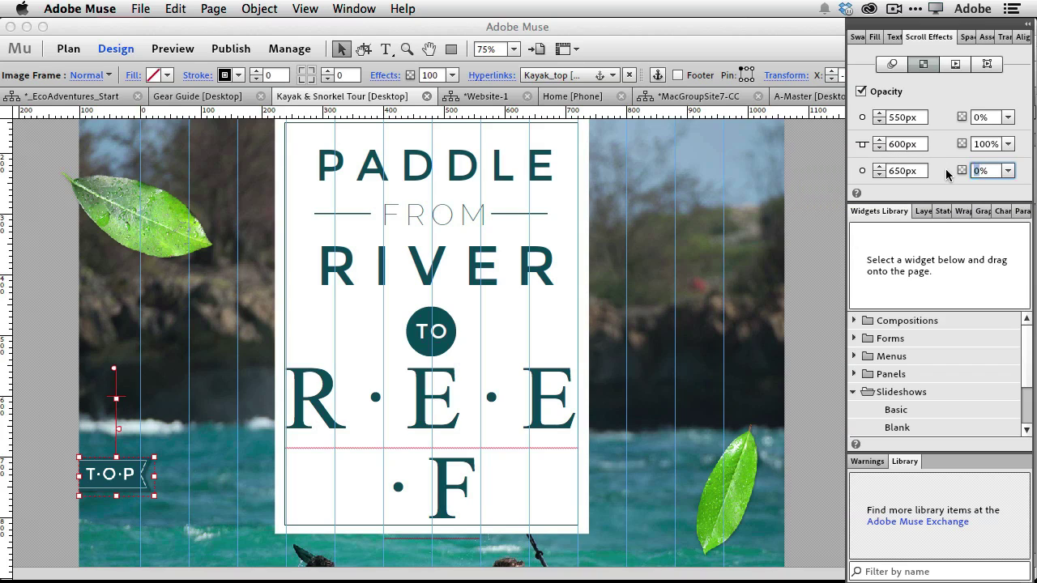
pyautogui.write('100%')
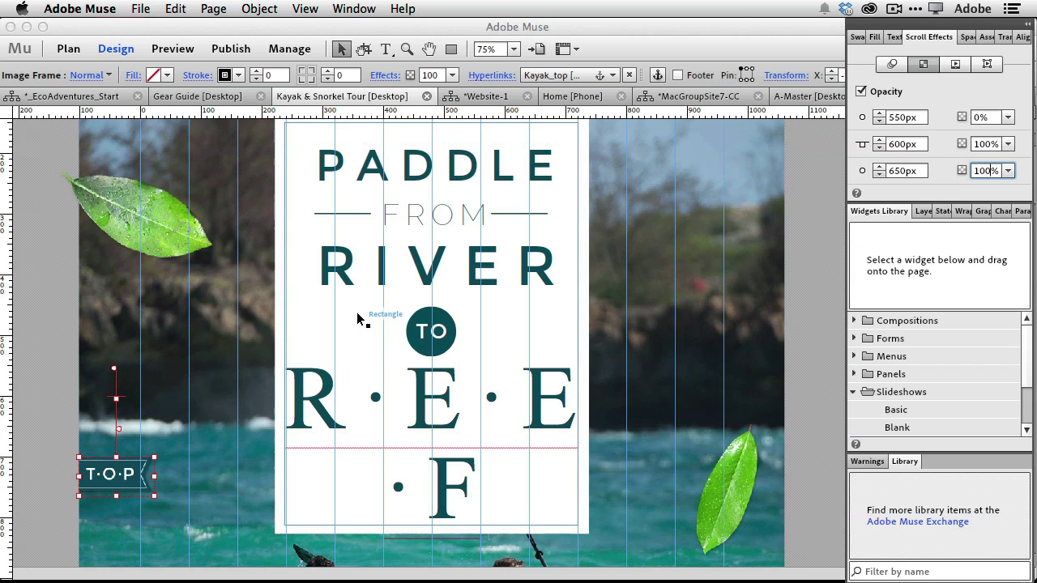
# Step: Preview the Kayak & Snorkel Tour page in the browser and test the TOP image's scroll fade-in and its link to the page top
pyautogui.click(141, 8)
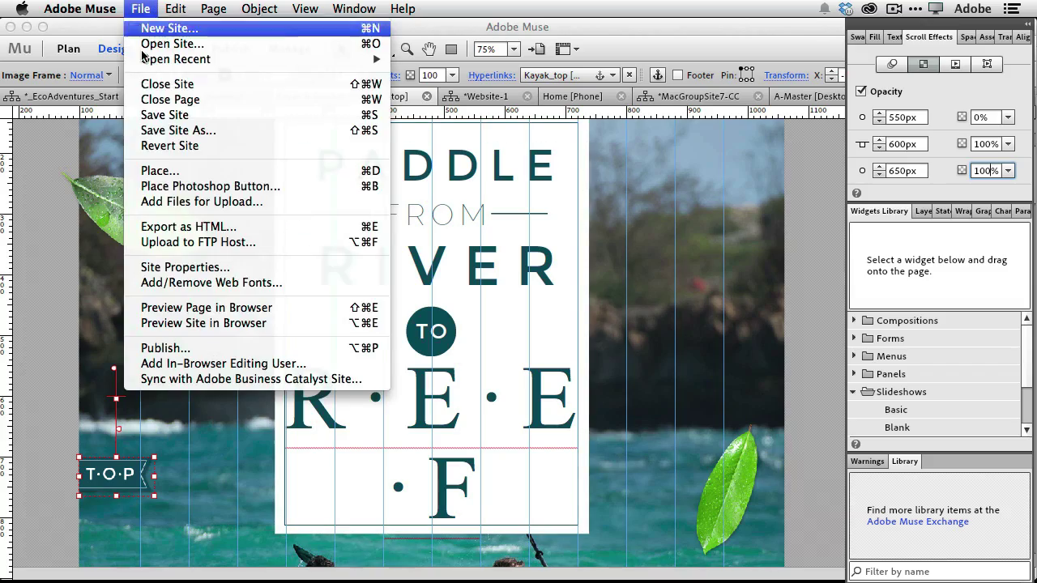
pyautogui.click(187, 323)
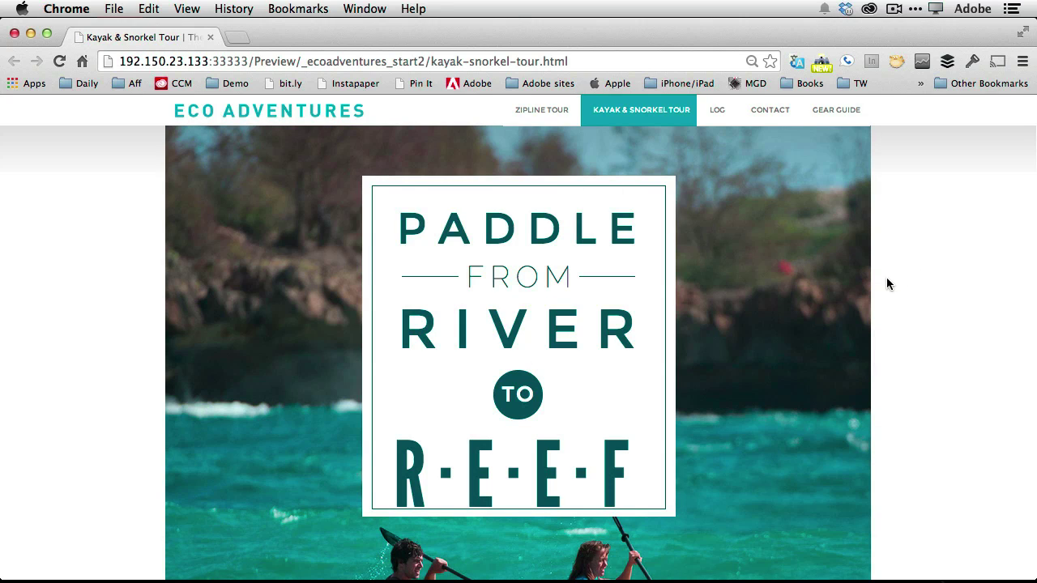
pyautogui.scroll(-5, 888, 284)
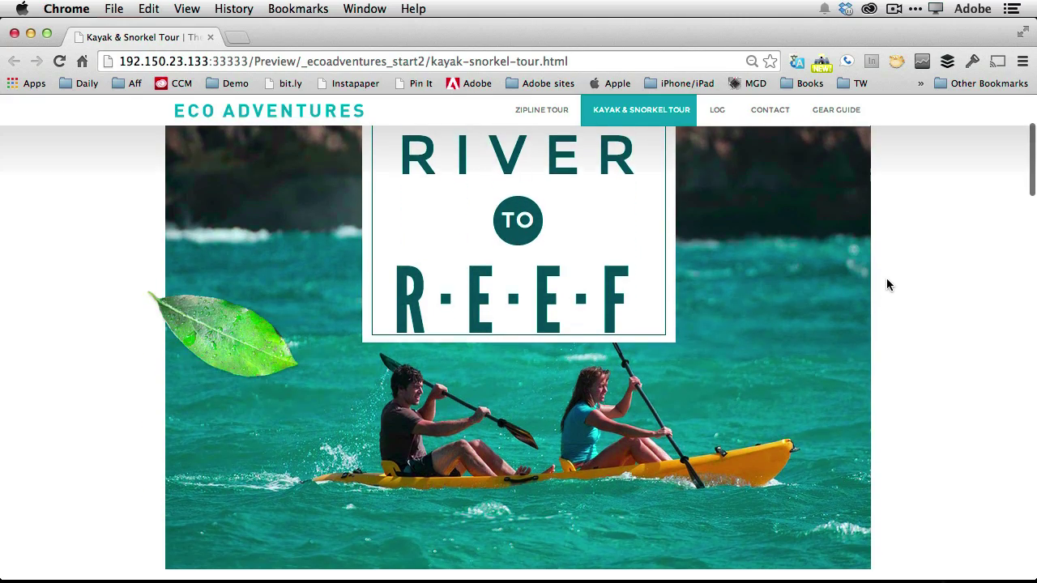
pyautogui.scroll(-5, 888, 283)
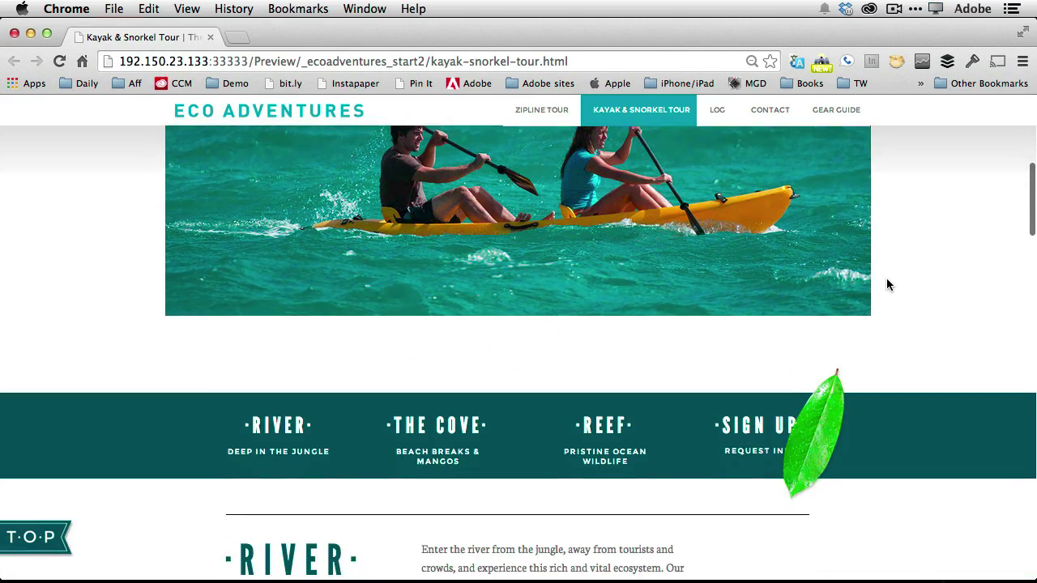
pyautogui.scroll(5, 888, 284)
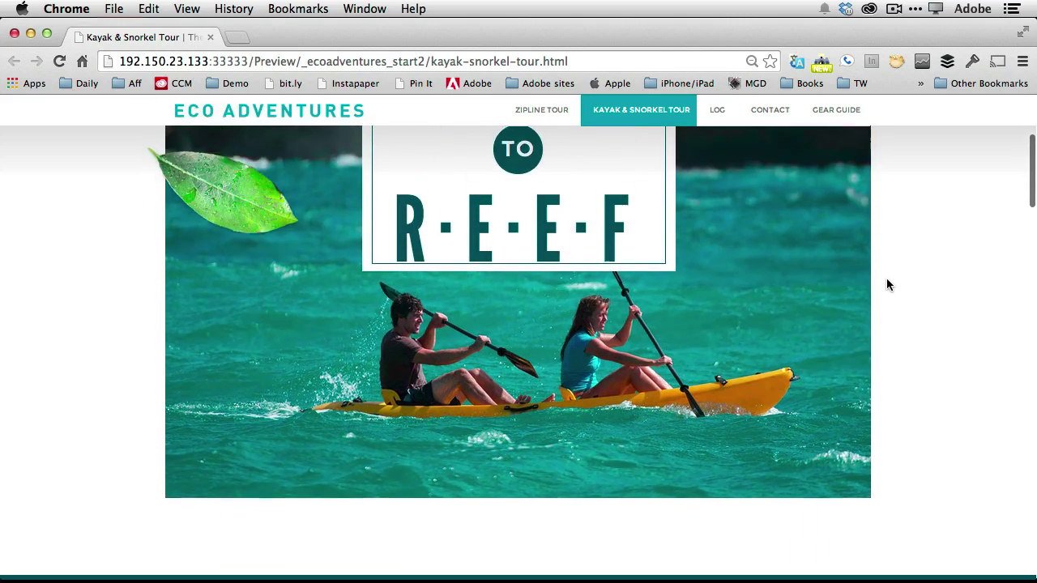
pyautogui.scroll(-5, 888, 284)
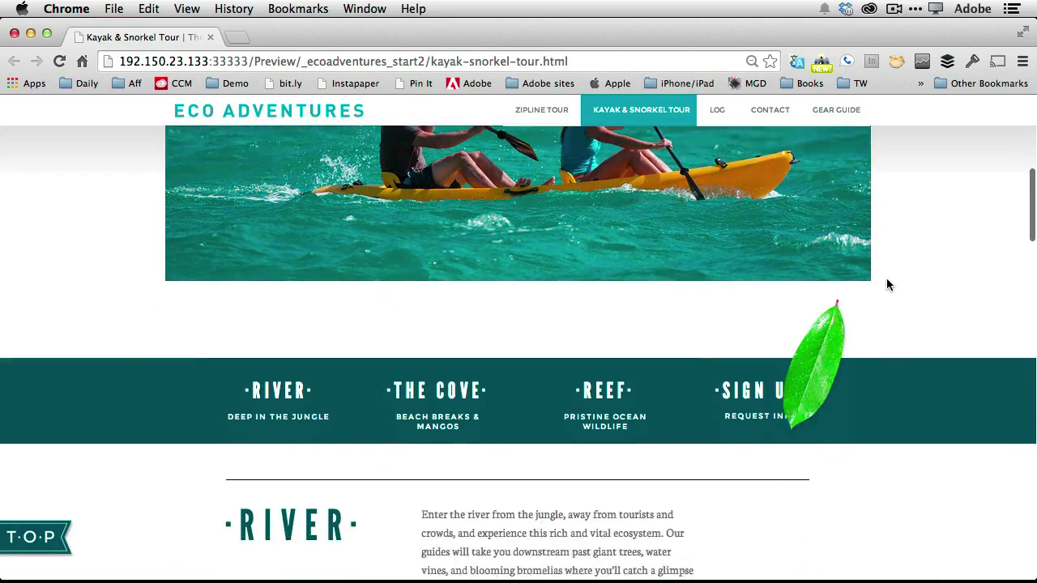
pyautogui.scroll(-10, 888, 285)
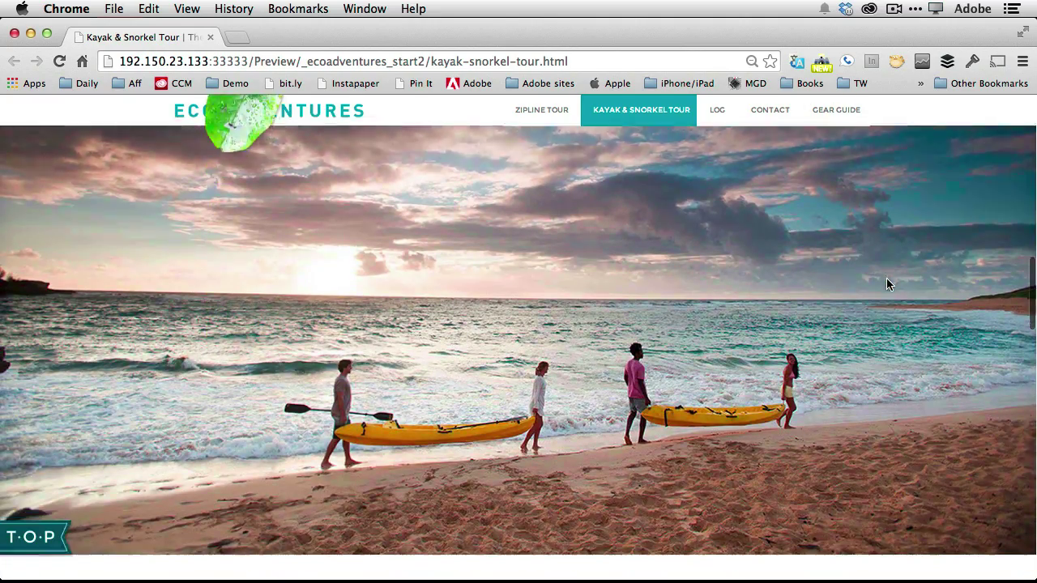
pyautogui.click(33, 537)
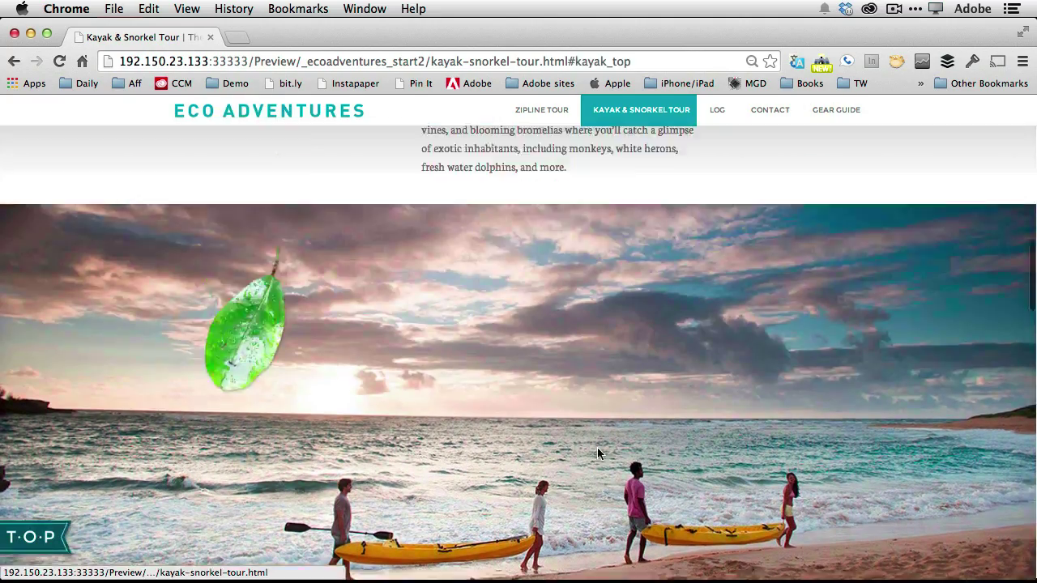